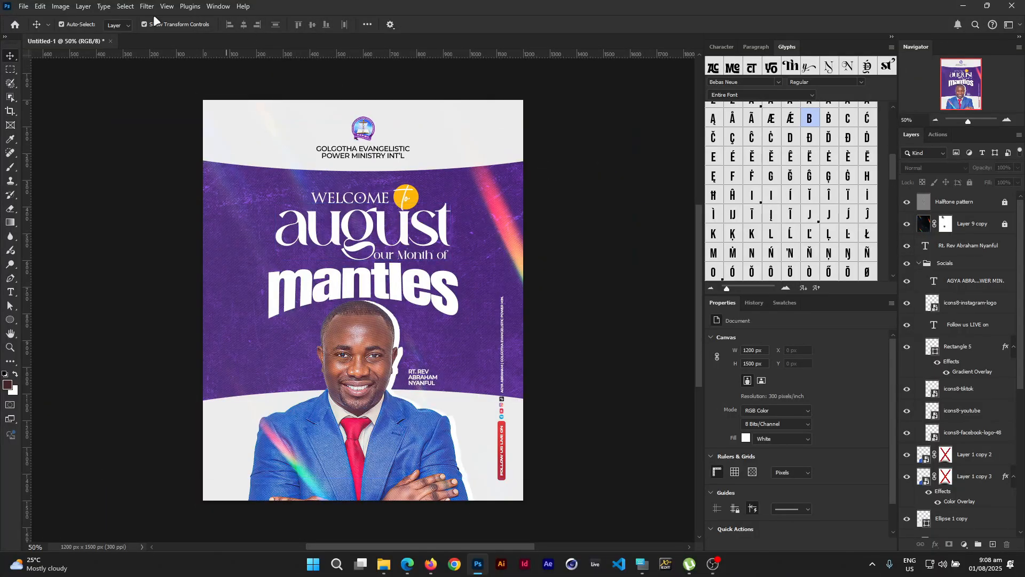
Step: Create a new document from the recent custom 4 x 5 in preset at 300 ppi
left_click(21, 6)
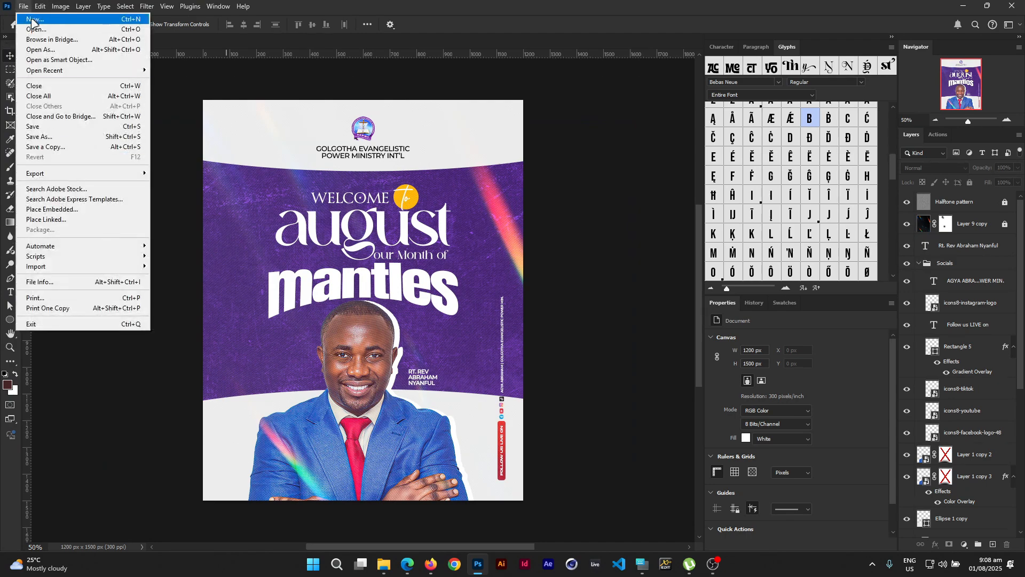
left_click(35, 19)
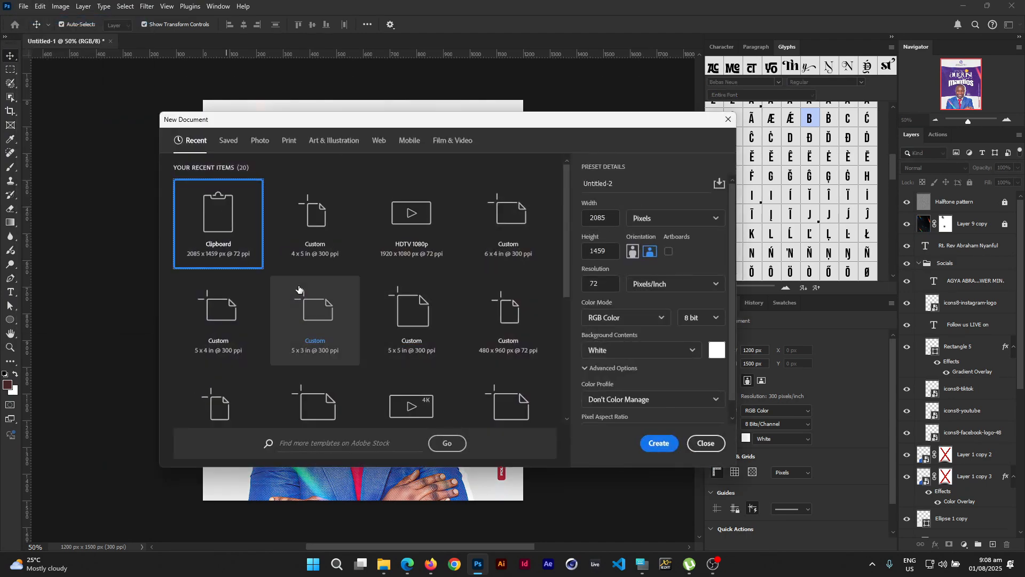
left_click(331, 258)
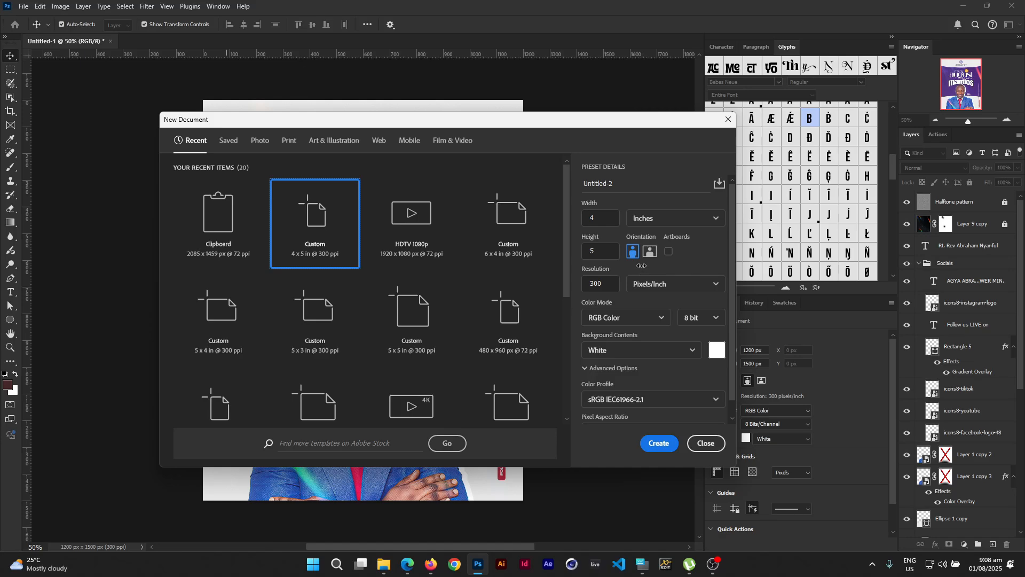
left_click(661, 443)
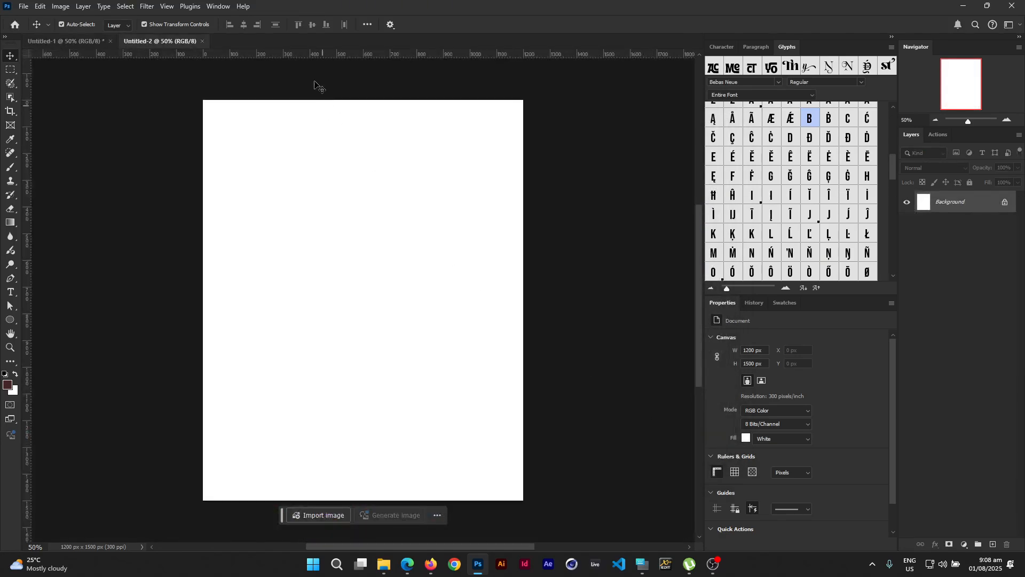
Step: Add a cyan guide layout with one column and one row along the canvas edges
left_click(169, 6)
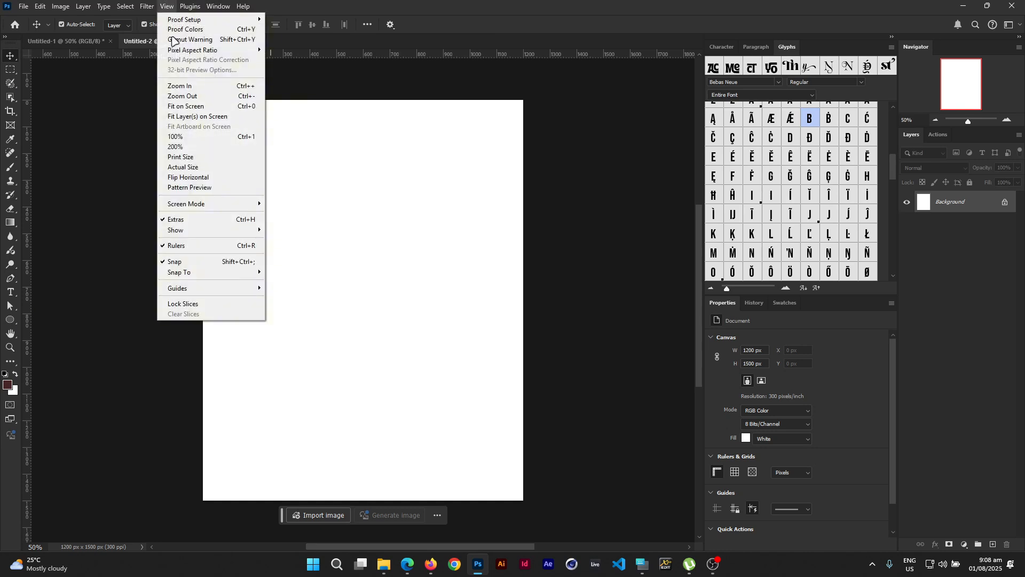
mouse_move(222, 289)
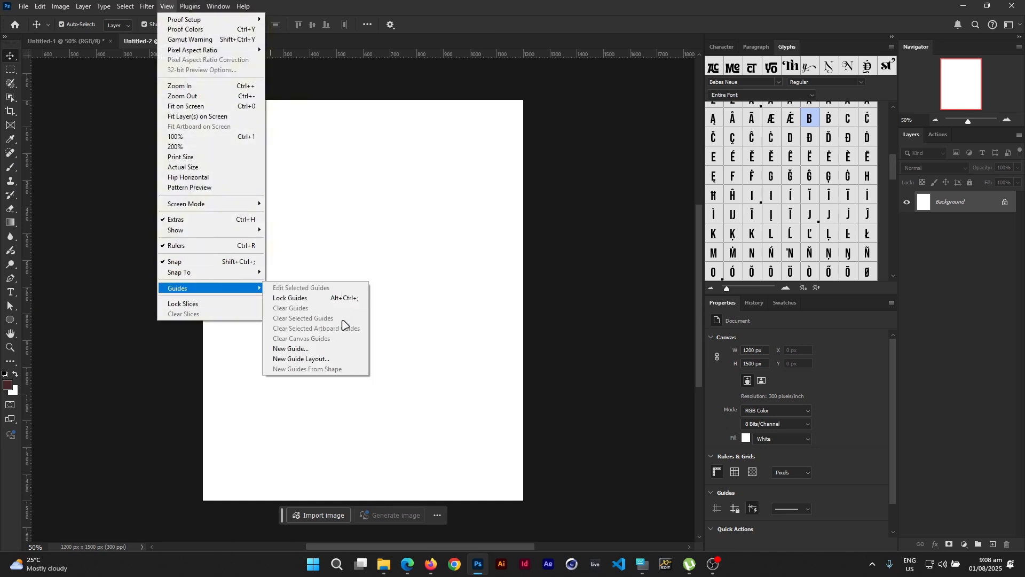
left_click(318, 359)
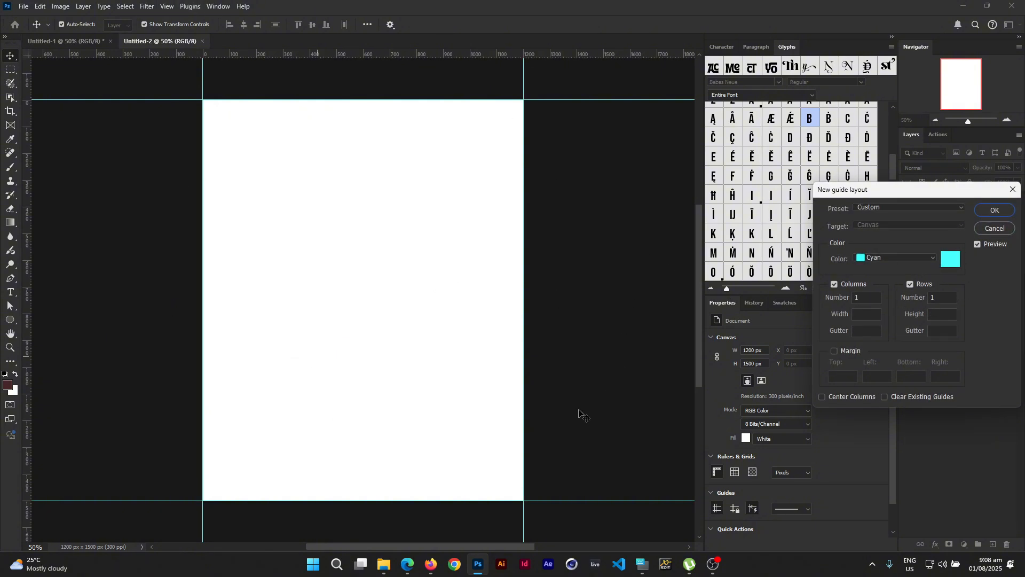
left_click(995, 210)
scroll(462, 264, "up", 1)
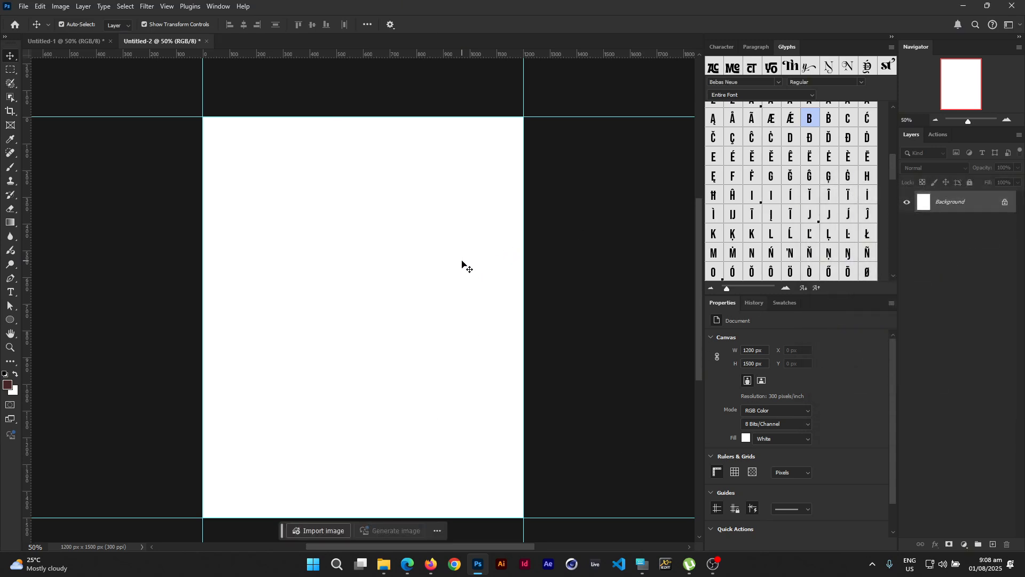
scroll(462, 265, "down", 1)
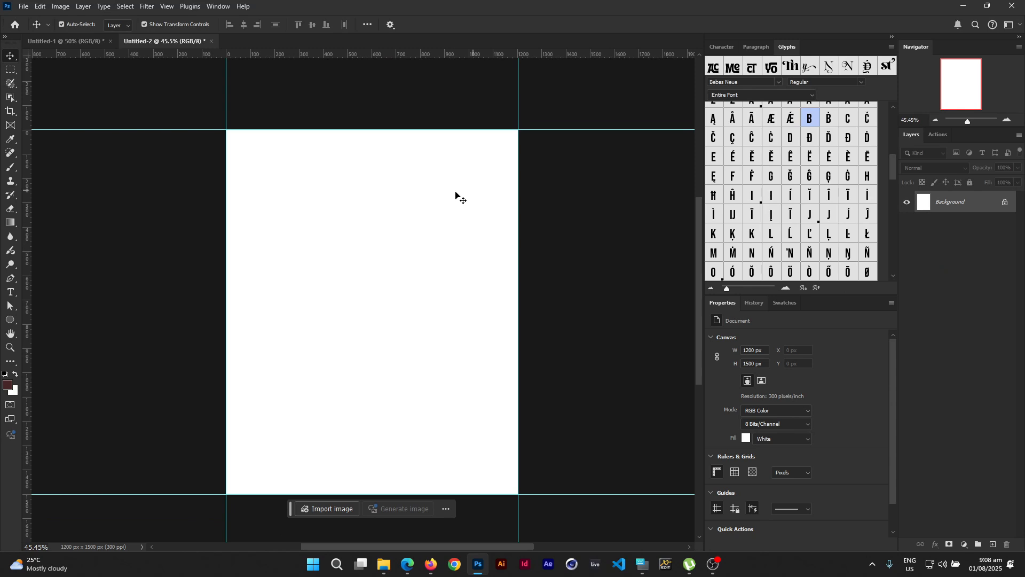
Step: Using the finished flyer as reference, add a solid color fill layer in purple 994df8 to the new document
left_click(76, 39)
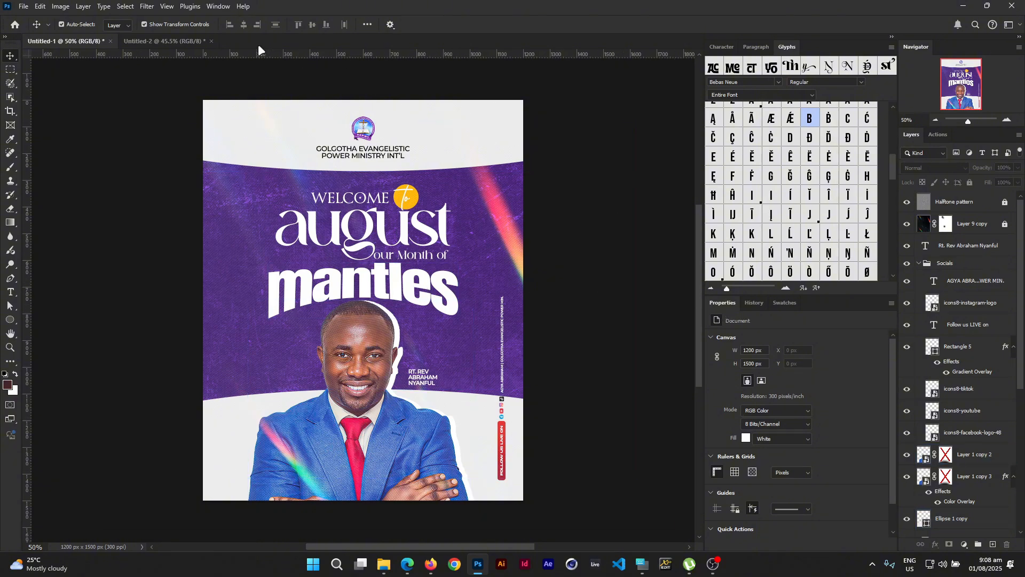
left_click(180, 36)
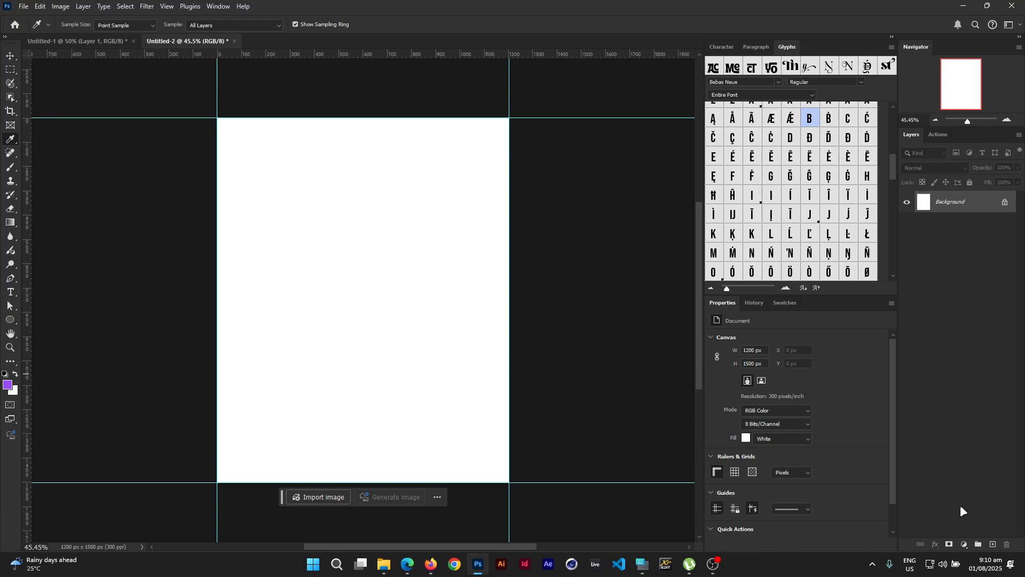
left_click(964, 544)
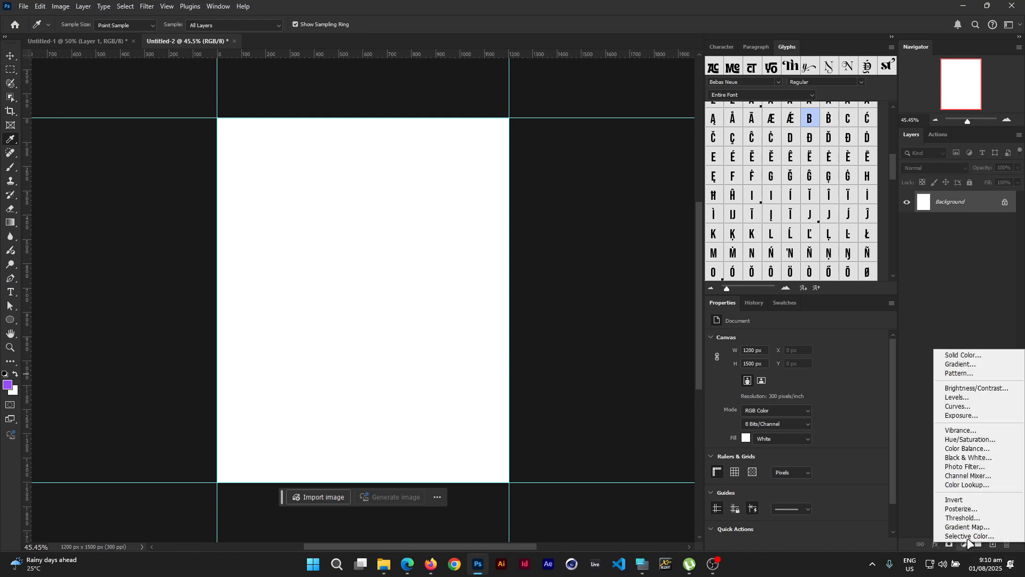
left_click(999, 356)
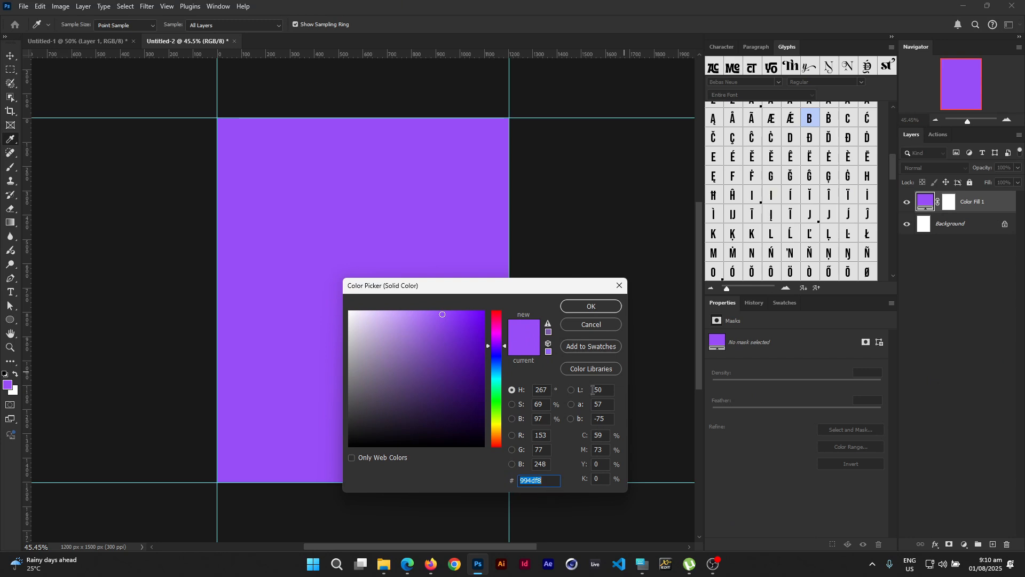
left_click(604, 308)
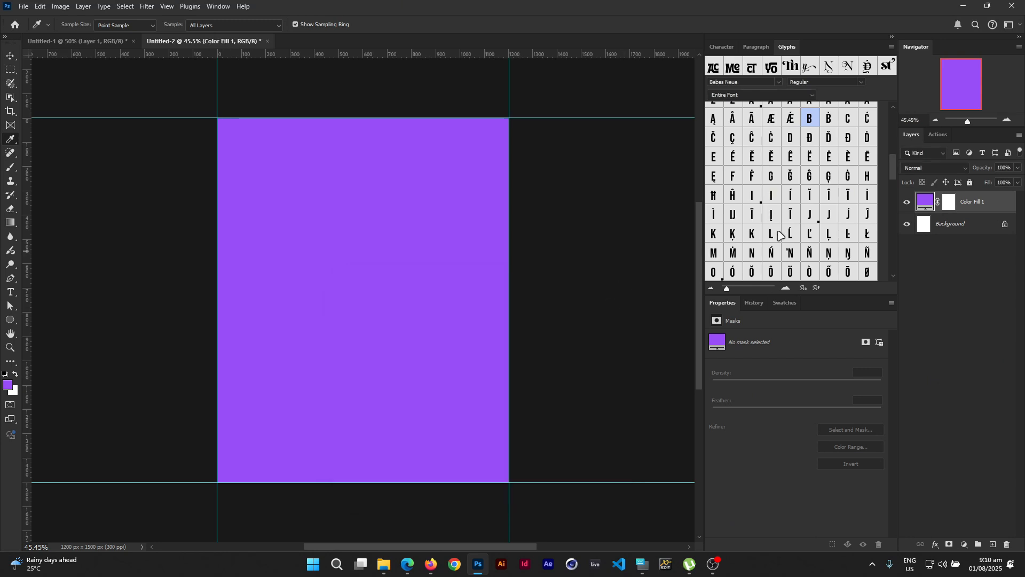
Step: Paste the grunge texture layer from the finished flyer into the new document above the purple fill
left_click(119, 41)
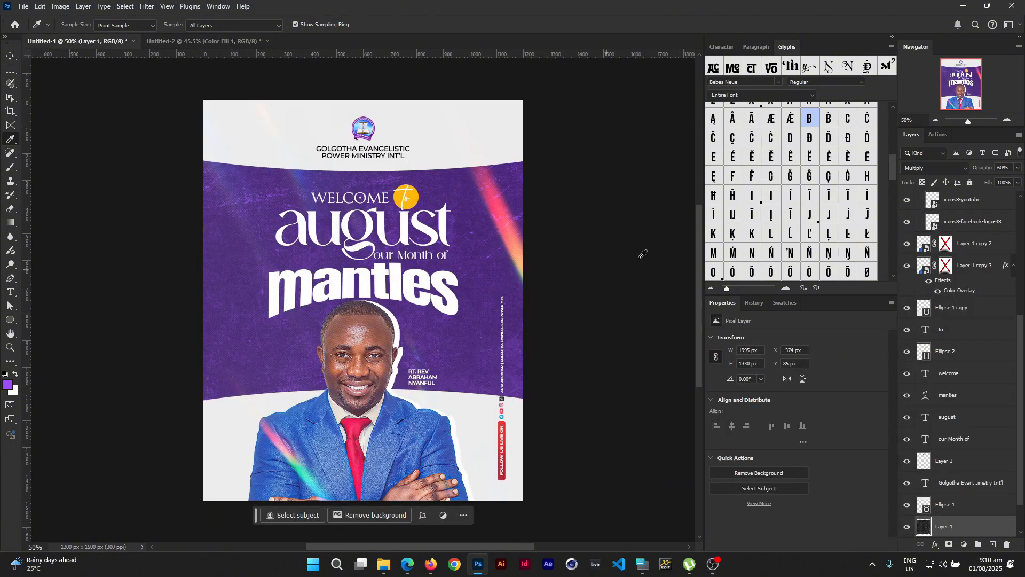
left_click(239, 39)
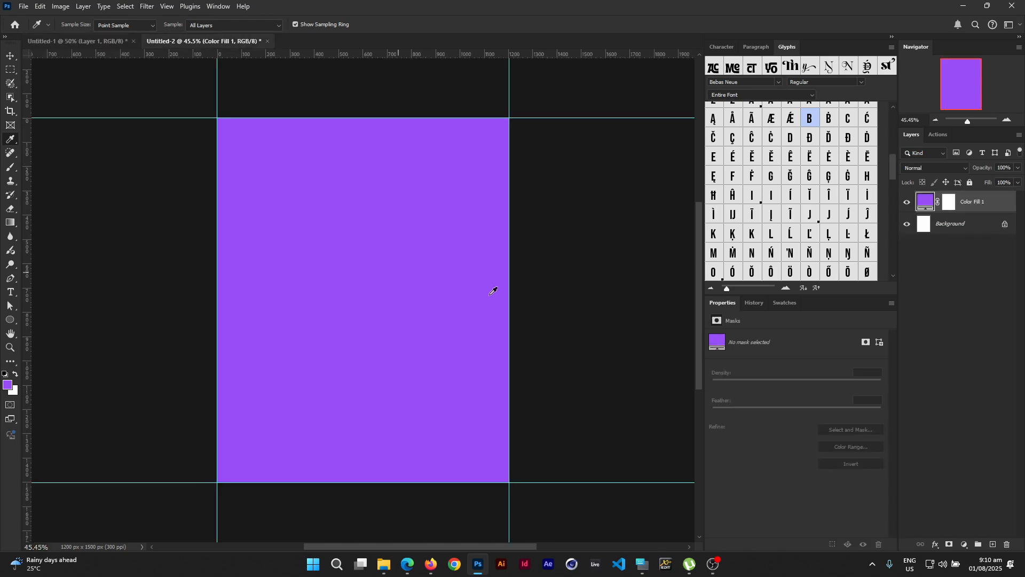
key("ctrl+v")
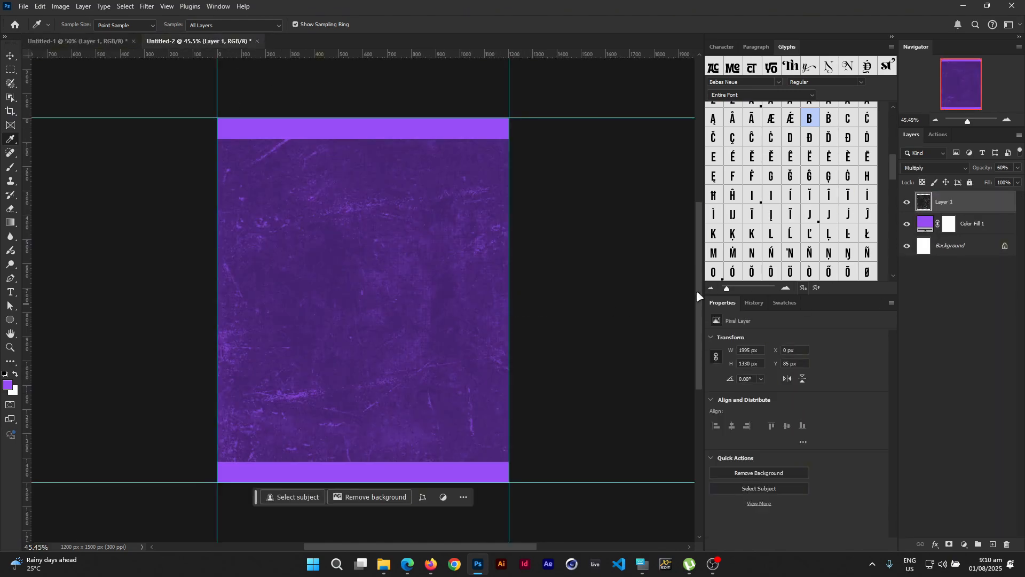
Step: Center the grunge texture horizontally on the canvas and enlarge it to about 2254 x 1502 px to cover the page
key("ctrl+t")
left_click_drag(472, 253, 377, 245)
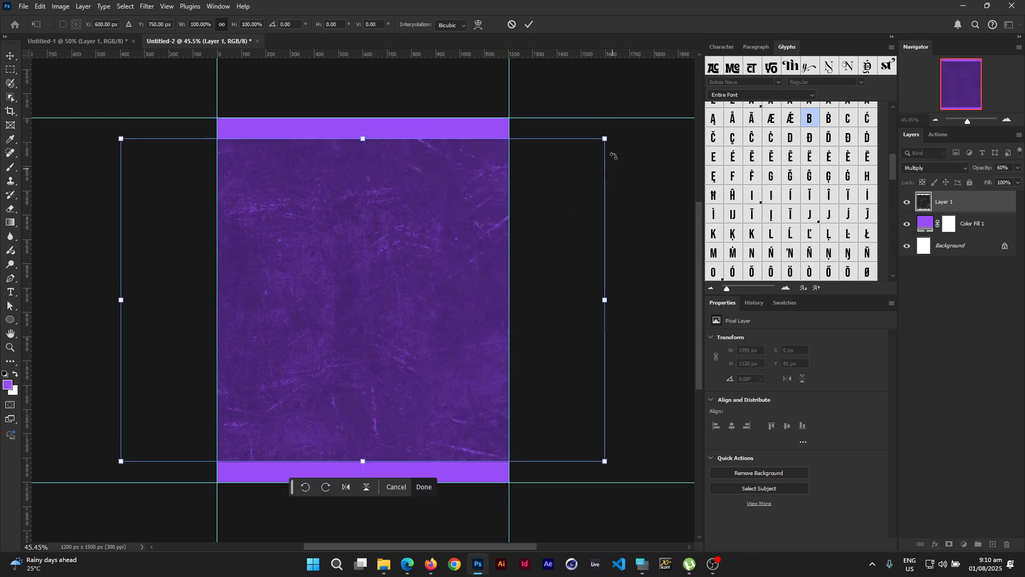
left_click_drag(601, 135, 636, 125)
key("Return")
key("i")
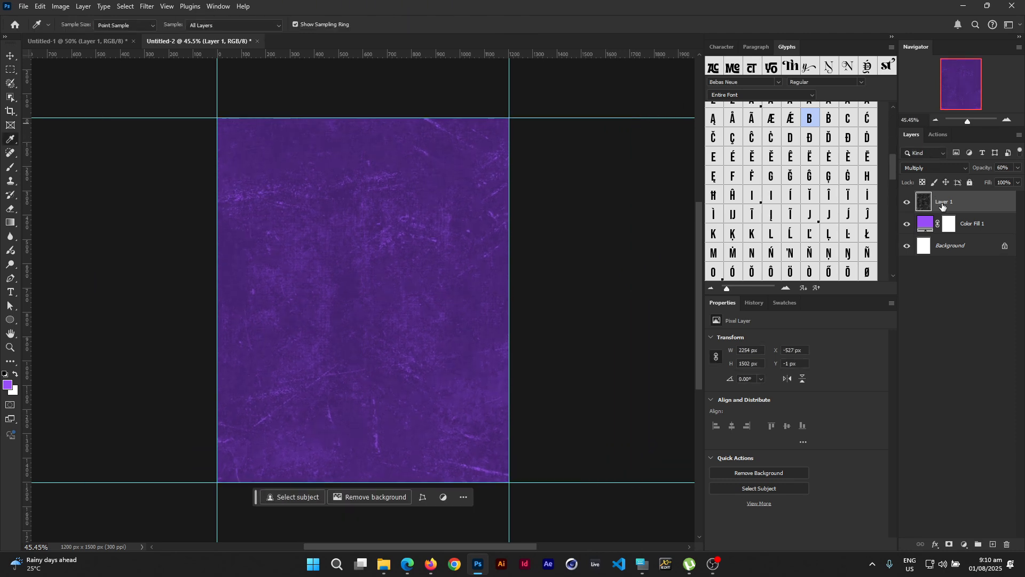
Step: Set the grunge texture layer's blend mode to Multiply and deselect the layer
left_click(949, 172)
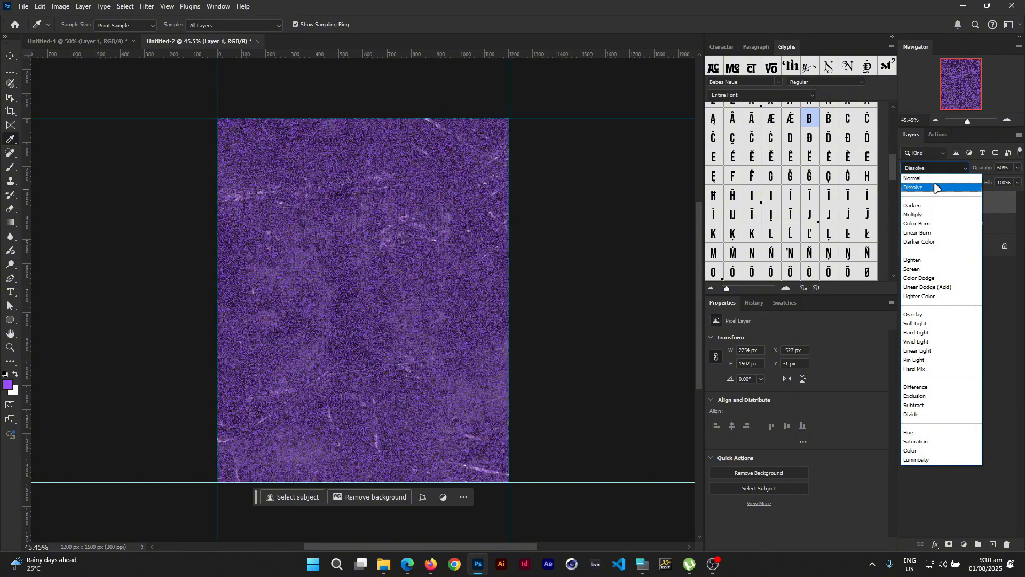
left_click(940, 169)
left_click(940, 168)
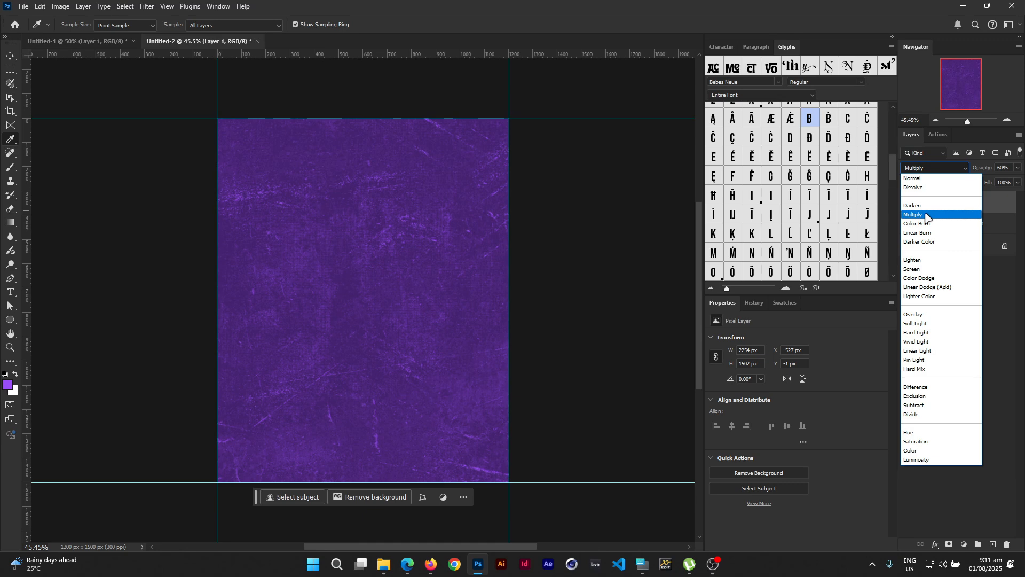
left_click(927, 215)
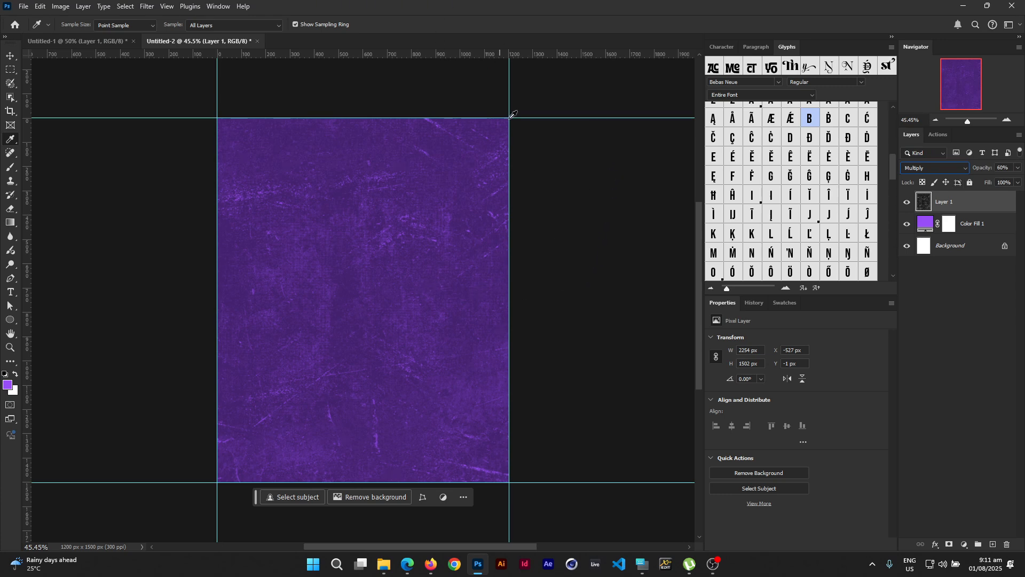
left_click(14, 59)
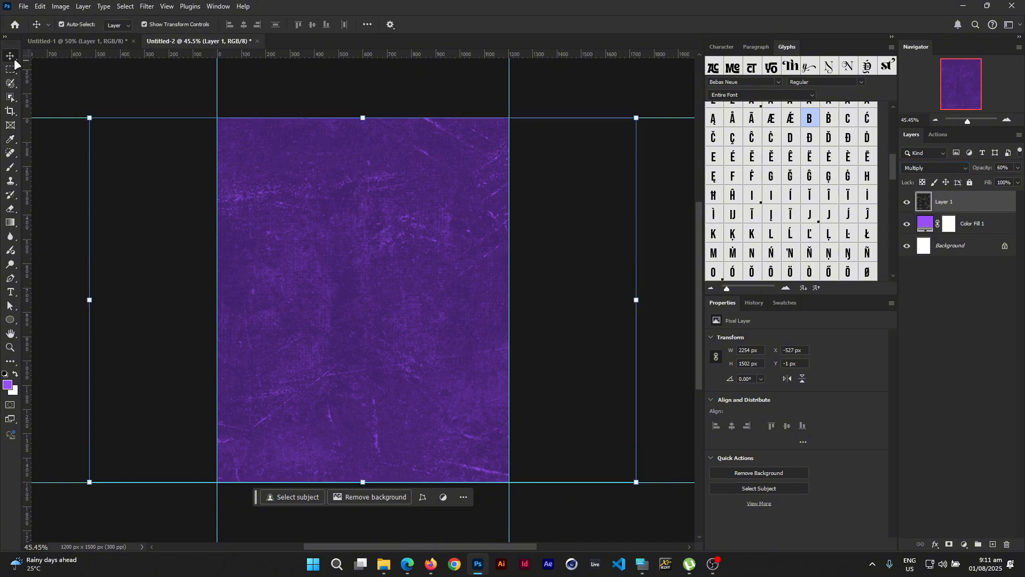
left_click(593, 99)
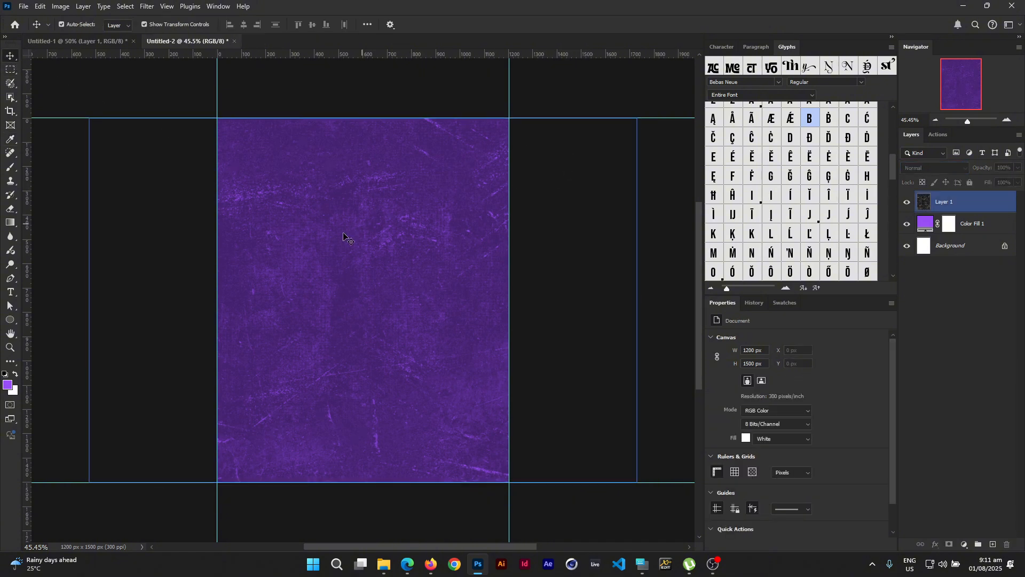
Step: Draw a wide ellipse about 2498 x 718 px across the top of the canvas and fill it white
scroll(328, 274, "up", 2)
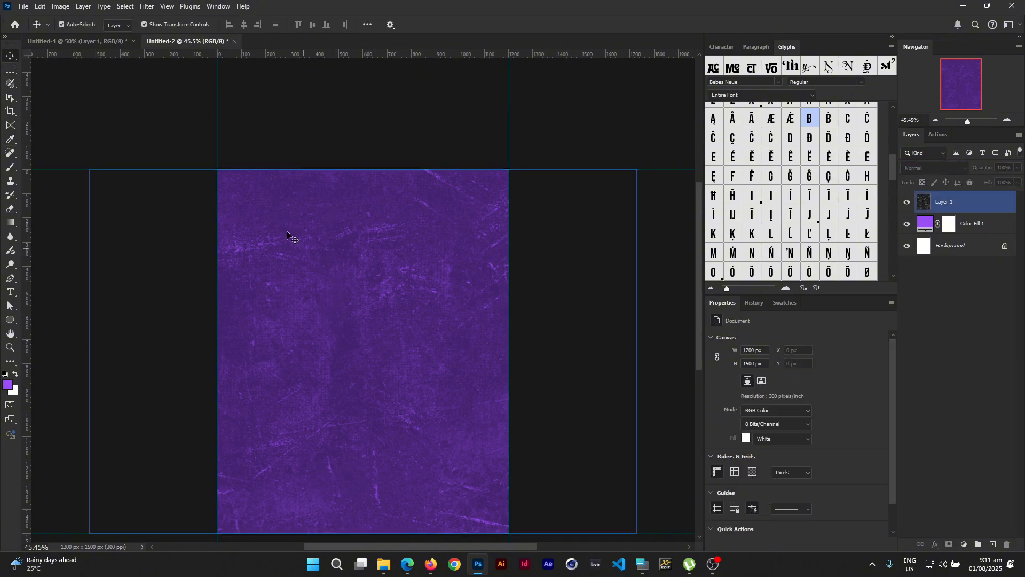
key("u")
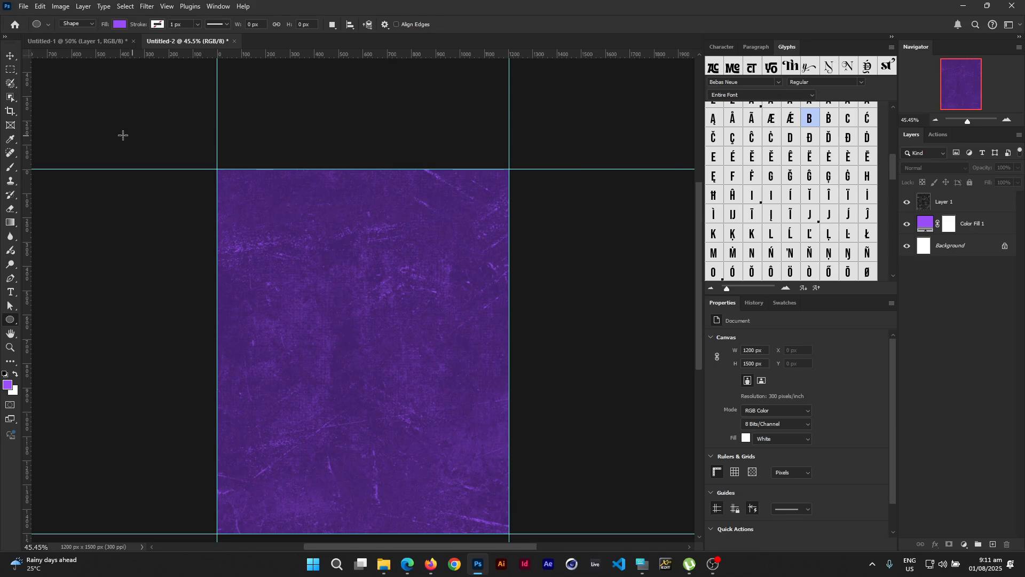
mouse_move(71, 105)
left_mouse_down()
mouse_move(117, 163)
mouse_move(472, 276)
mouse_move(691, 275)
mouse_move(593, 272)
mouse_move(613, 279)
left_mouse_up()
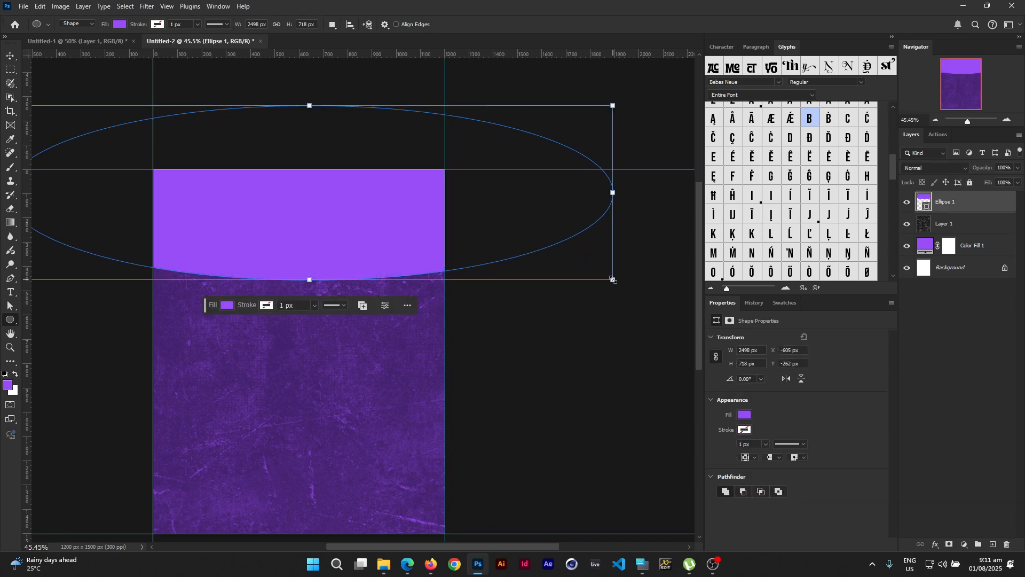
left_click(743, 414)
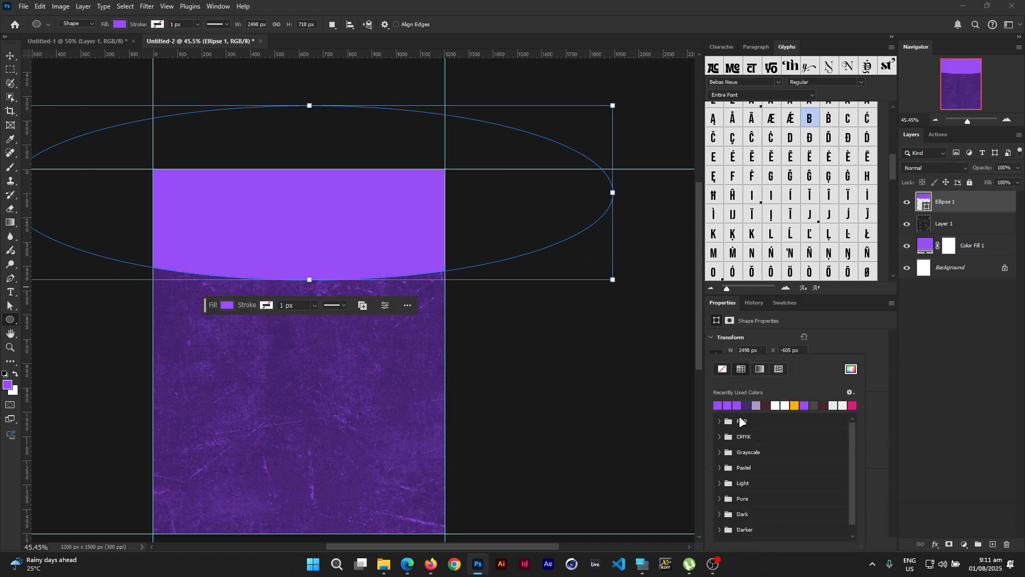
left_click(785, 404)
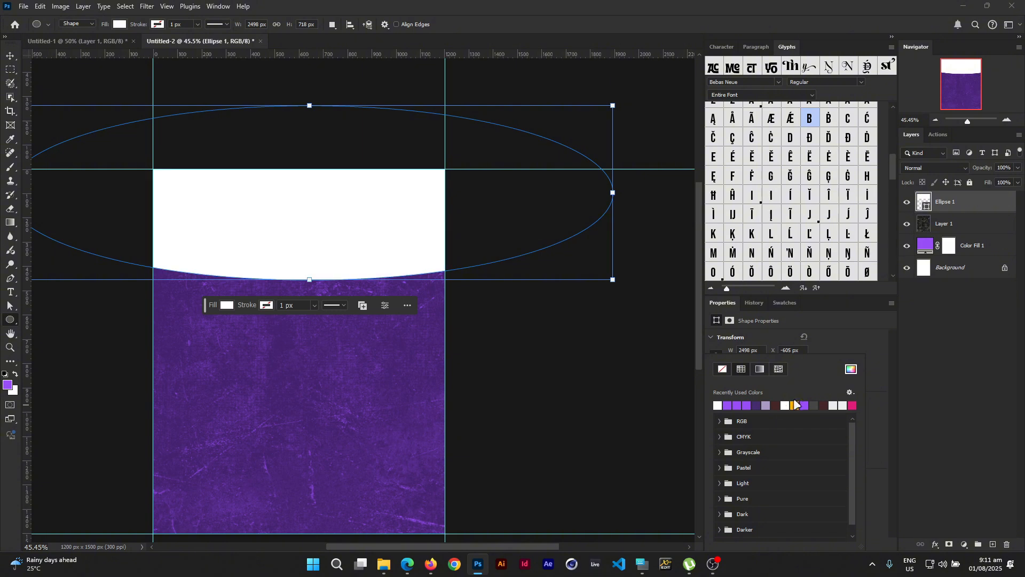
key("v")
left_click(544, 350)
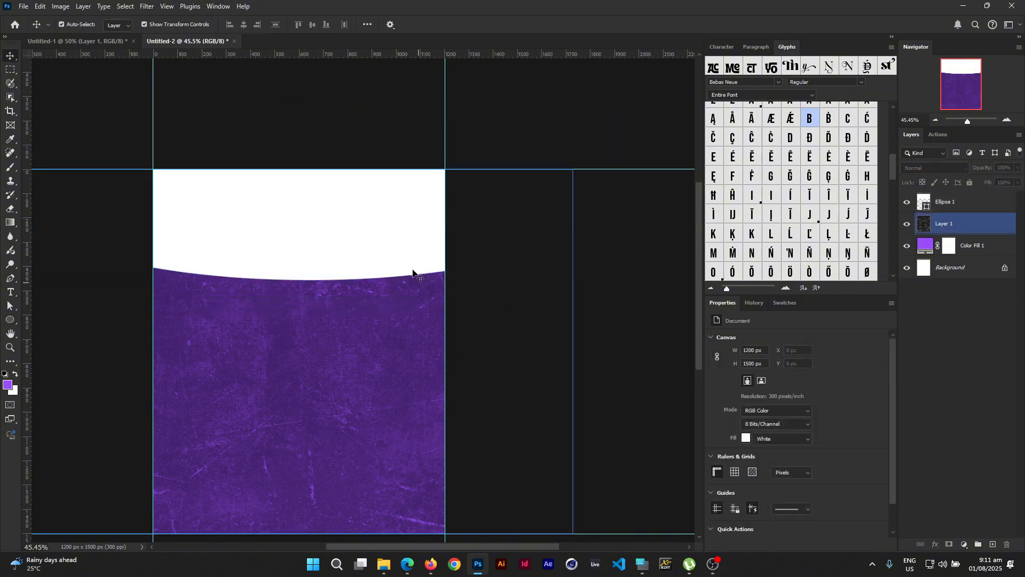
Step: Duplicate the top ellipse and place the copy across the bottom of the canvas as a mirrored curved band
scroll(359, 272, "down", 2)
scroll(360, 267, "down", 2)
scroll(372, 213, "up", 1)
left_click_drag(368, 165, 350, 508)
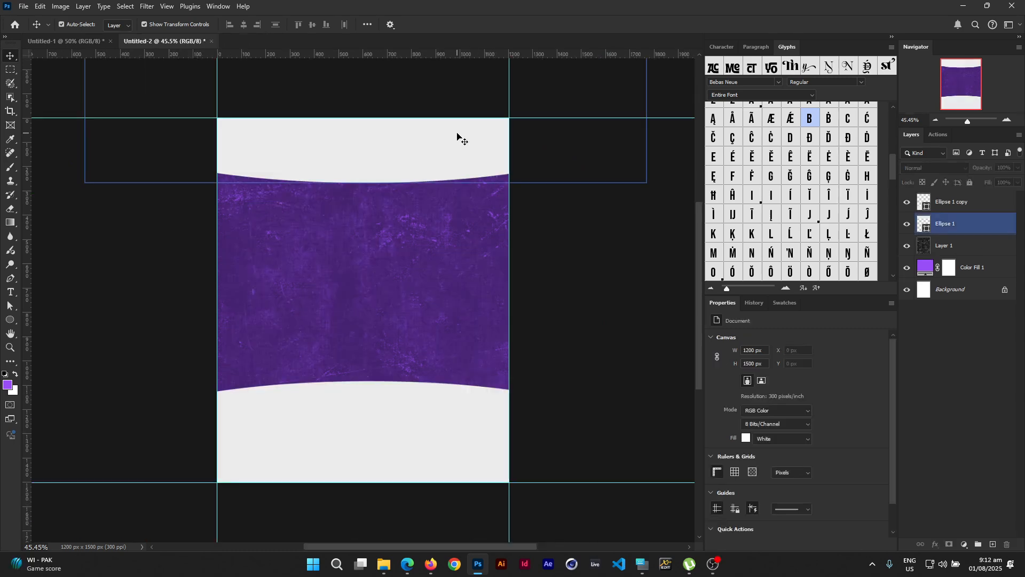
left_click(377, 213)
scroll(376, 213, "up", 2)
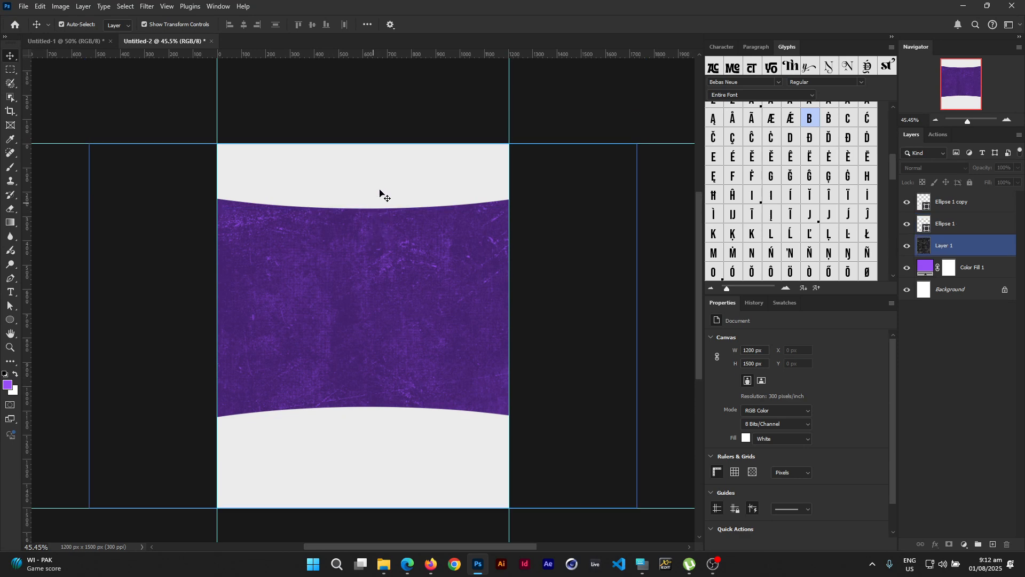
Step: Bring the ministry logo and name text from the finished flyer into the new document and place the name in the top band
left_click(80, 42)
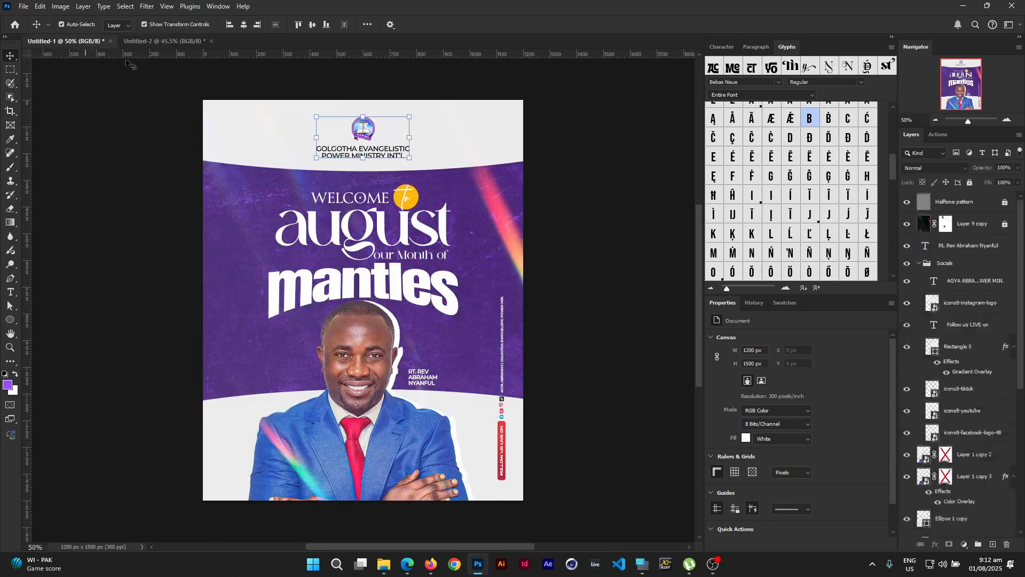
left_click(370, 155)
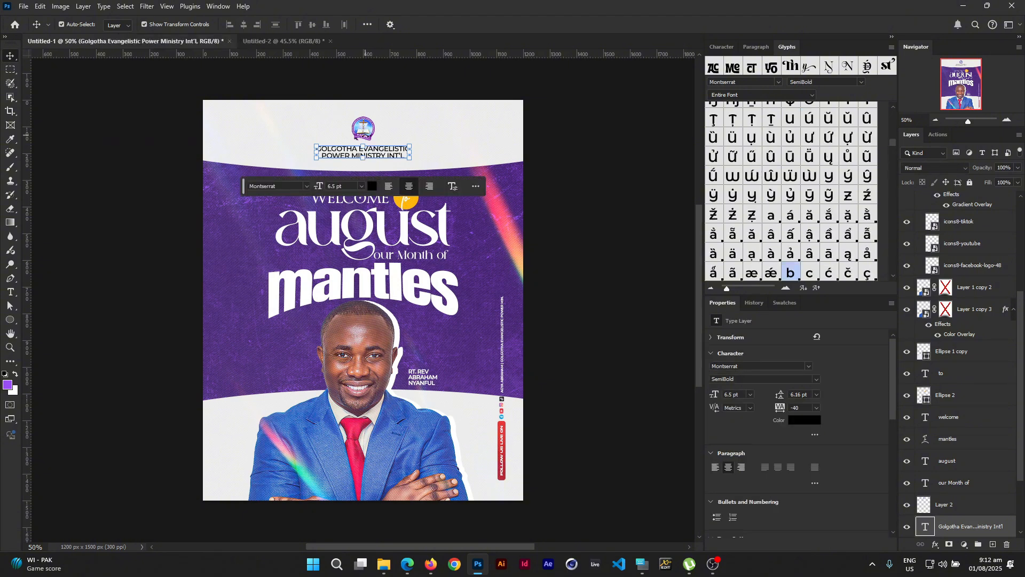
left_click(281, 42)
left_click_drag(351, 193, 361, 198)
left_click_drag(363, 338, 365, 166)
left_click(530, 260)
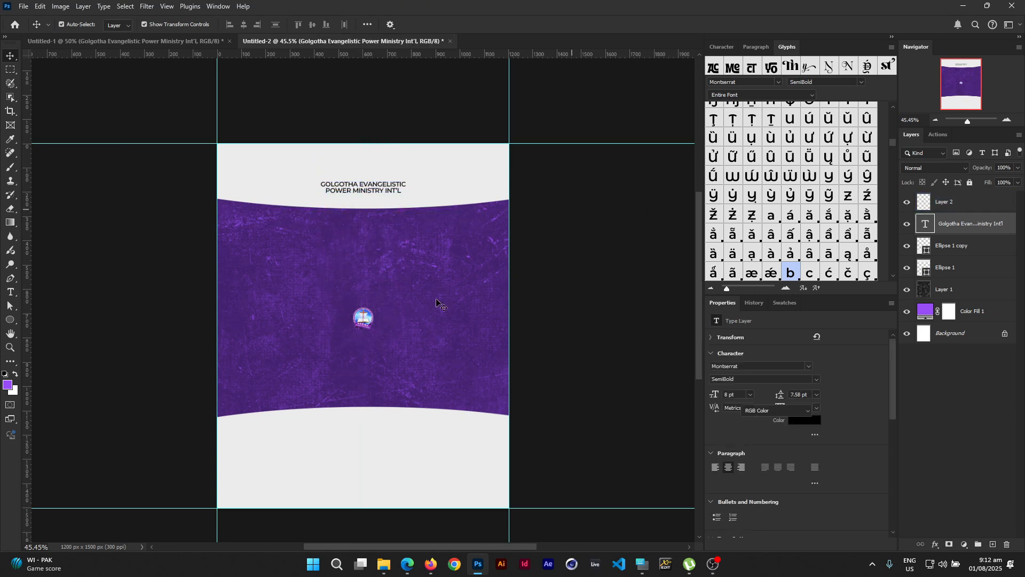
Step: Place the logo above the ministry name in the top band and centre both horizontally on the canvas
left_click_drag(371, 315, 379, 168)
key("ctrl")
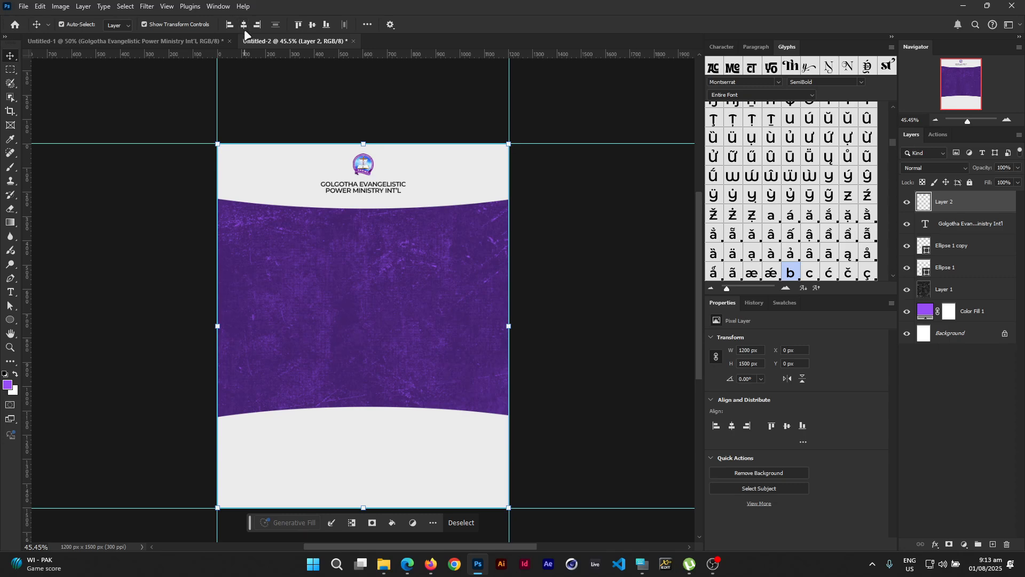
left_click(602, 206)
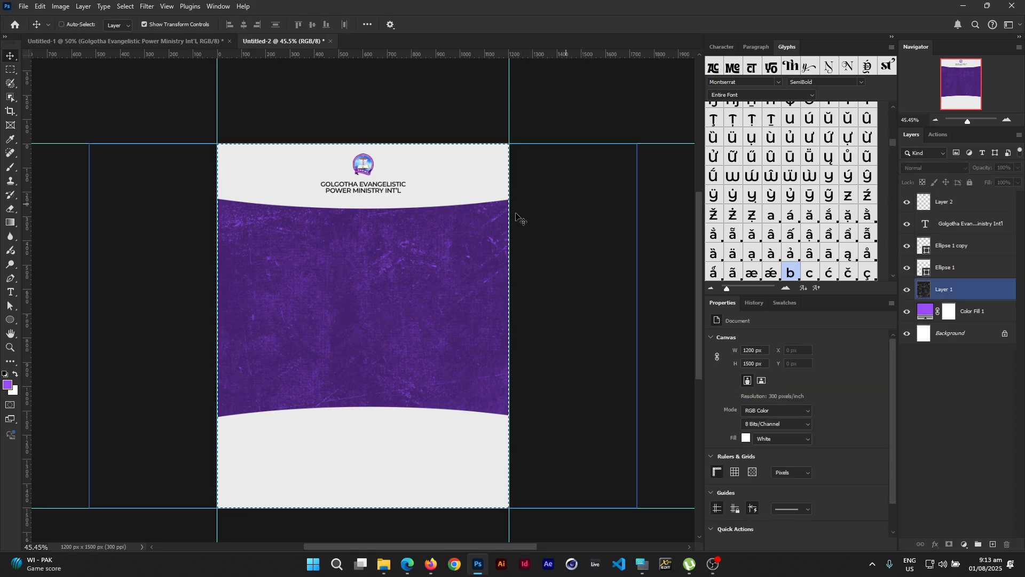
left_click(390, 195)
key("ctrl+a")
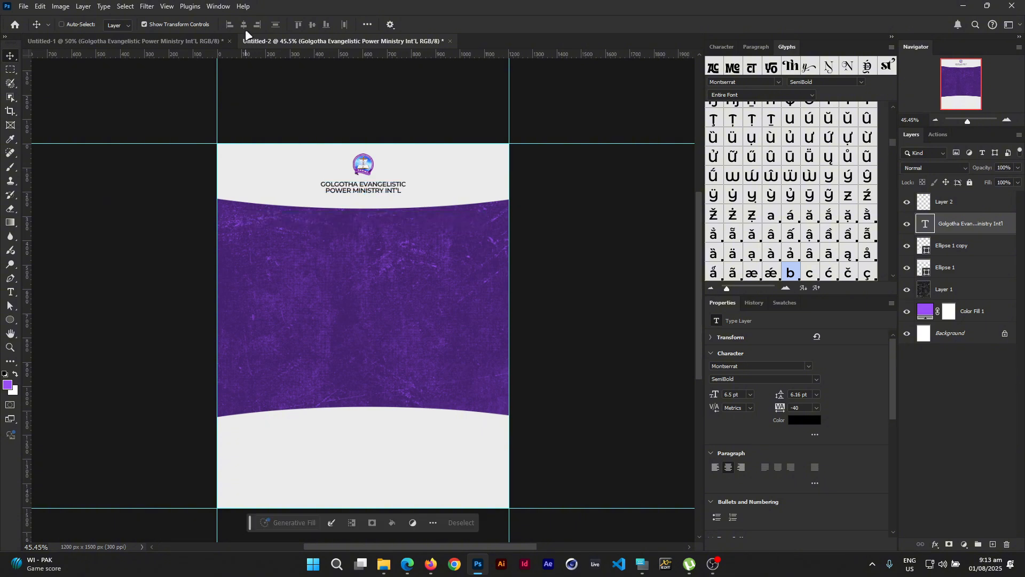
key("ctrl+d")
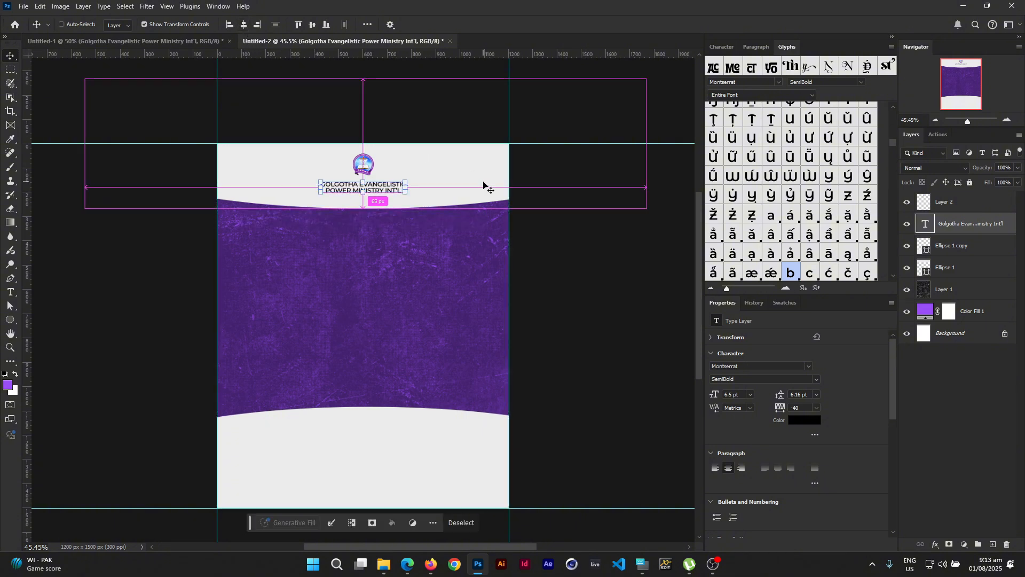
left_click(588, 248)
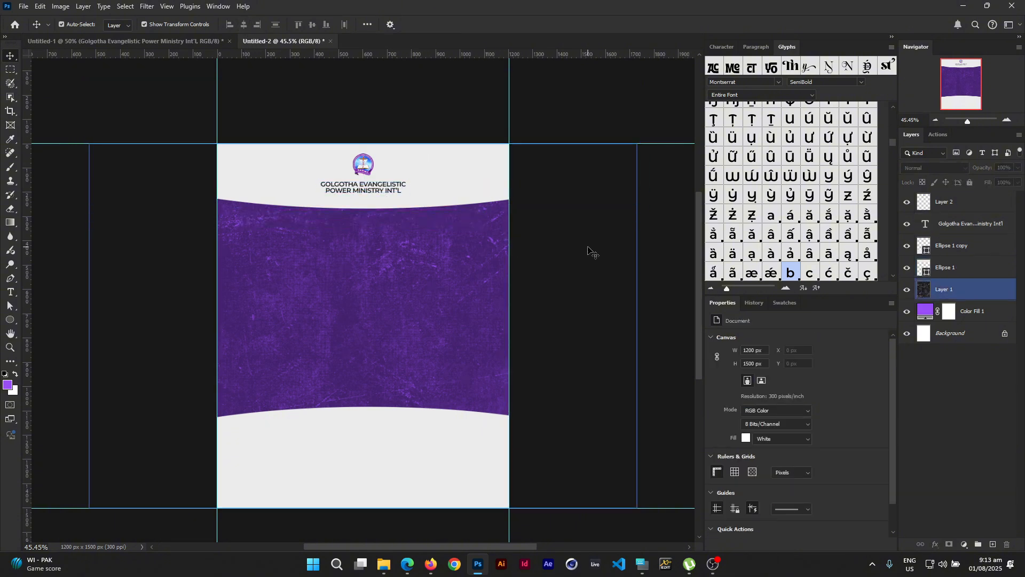
left_click(446, 191)
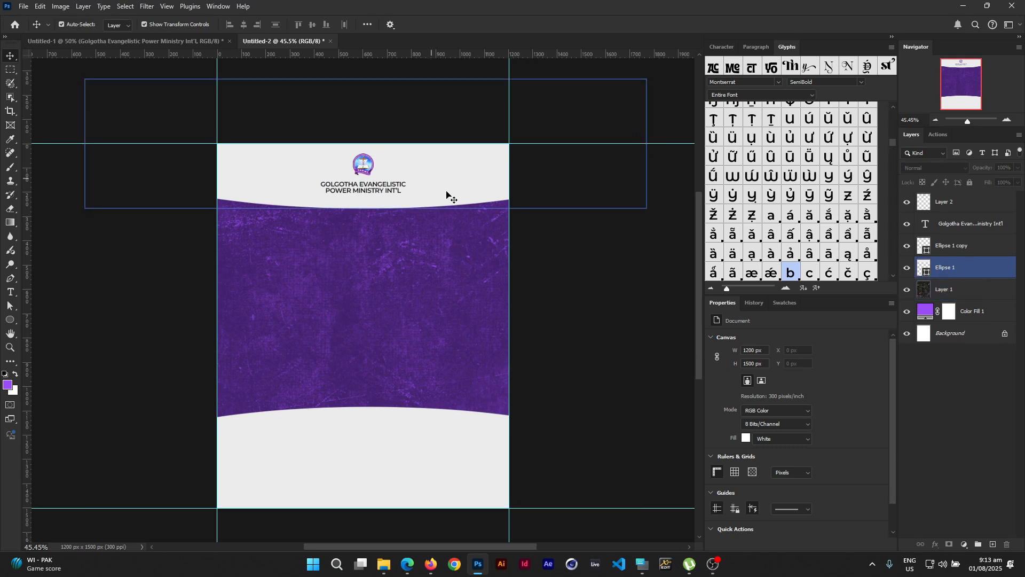
left_click(377, 188)
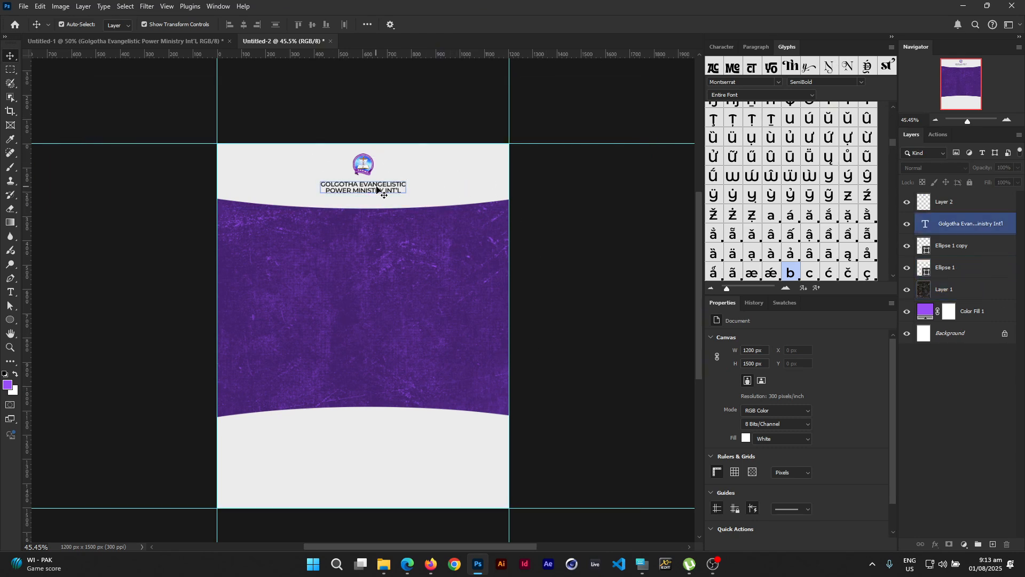
left_click(400, 201)
left_click(398, 215)
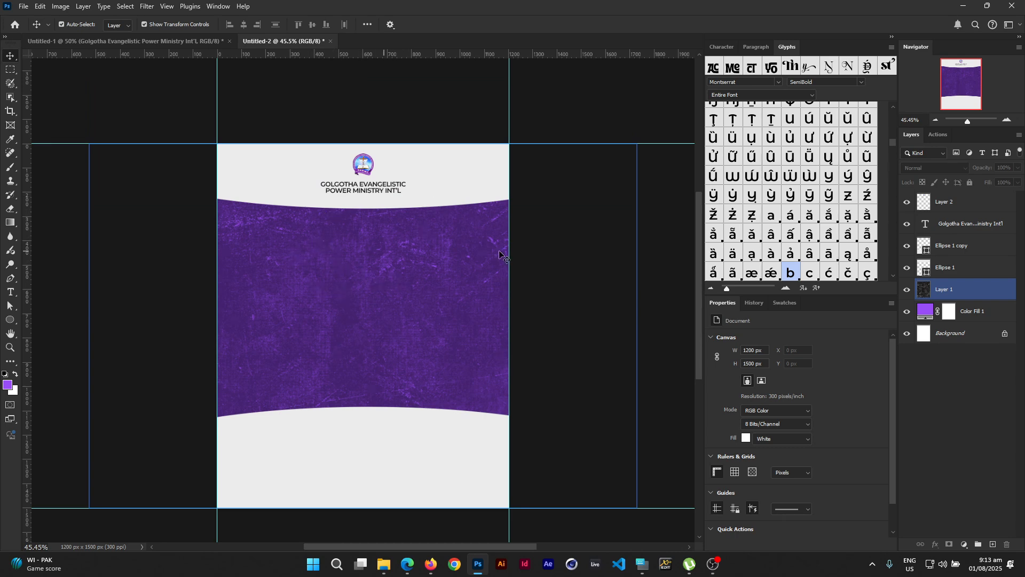
scroll(369, 379, "down", 2)
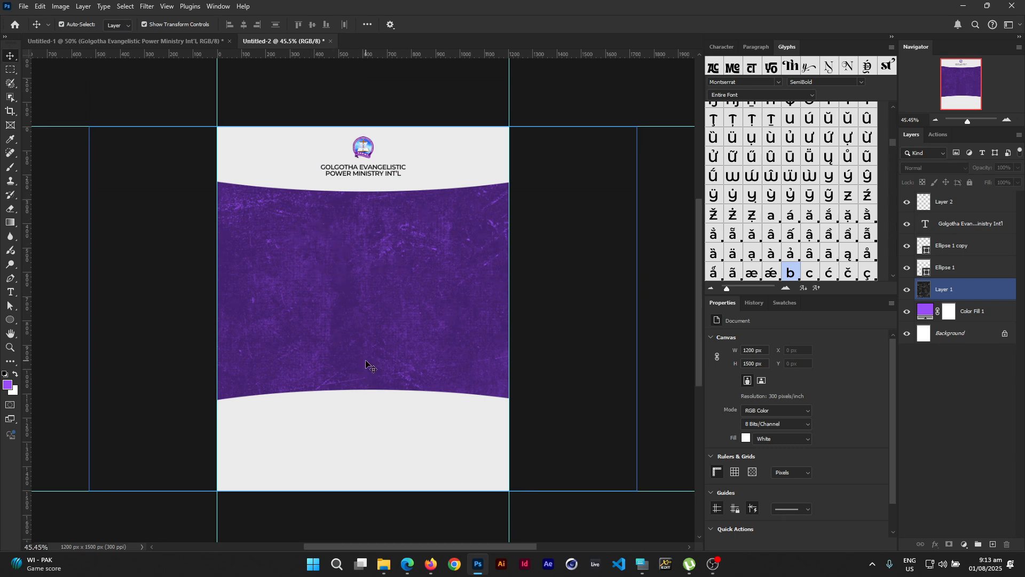
left_click(351, 457)
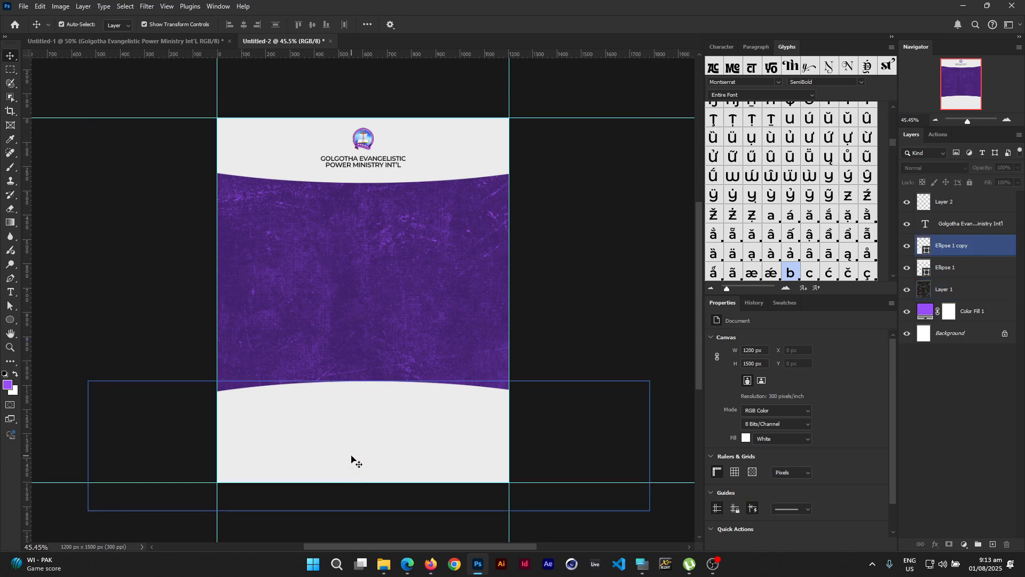
left_click(507, 372)
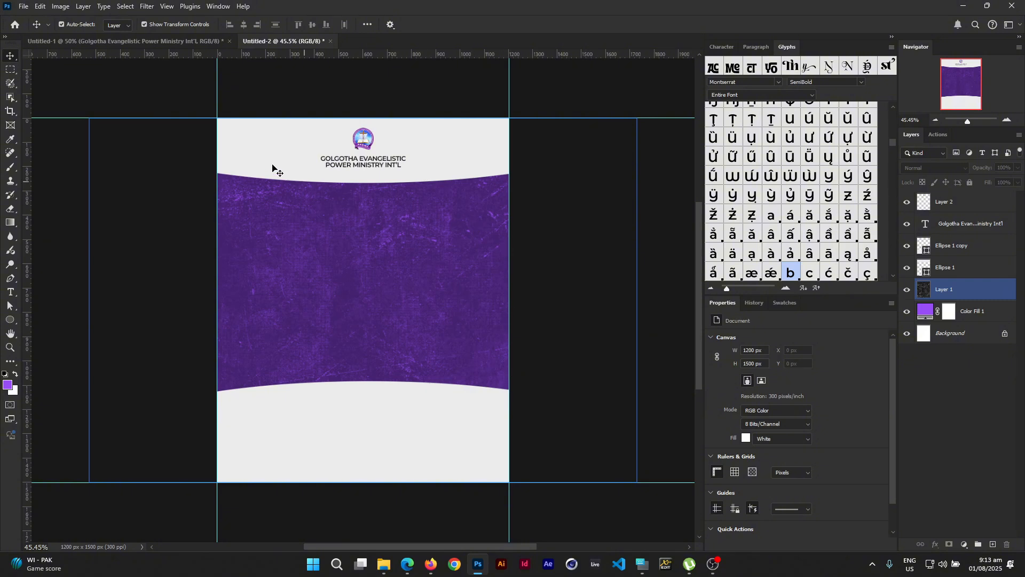
left_click(254, 138)
left_click(447, 224)
left_click(379, 454)
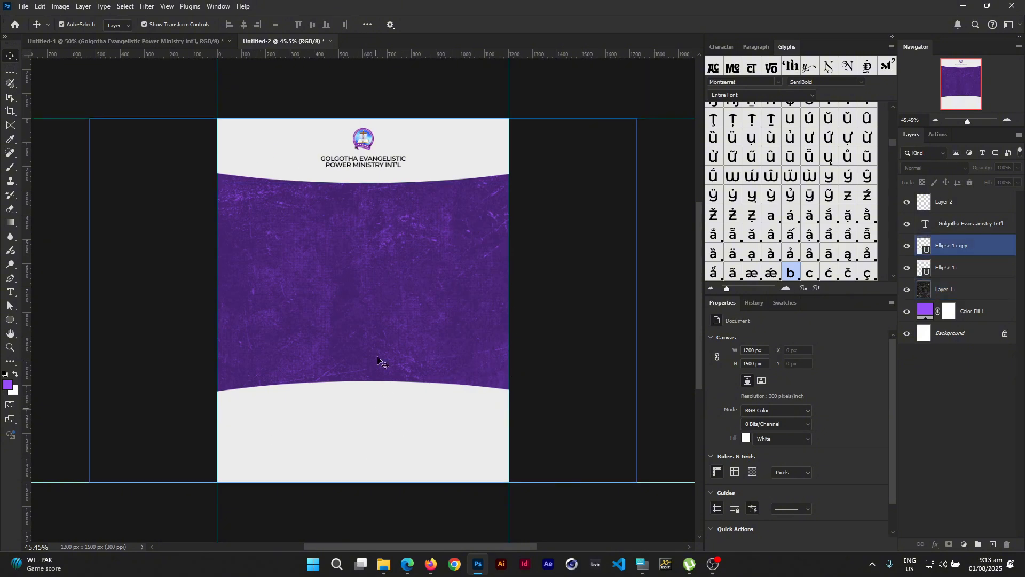
left_click(377, 359)
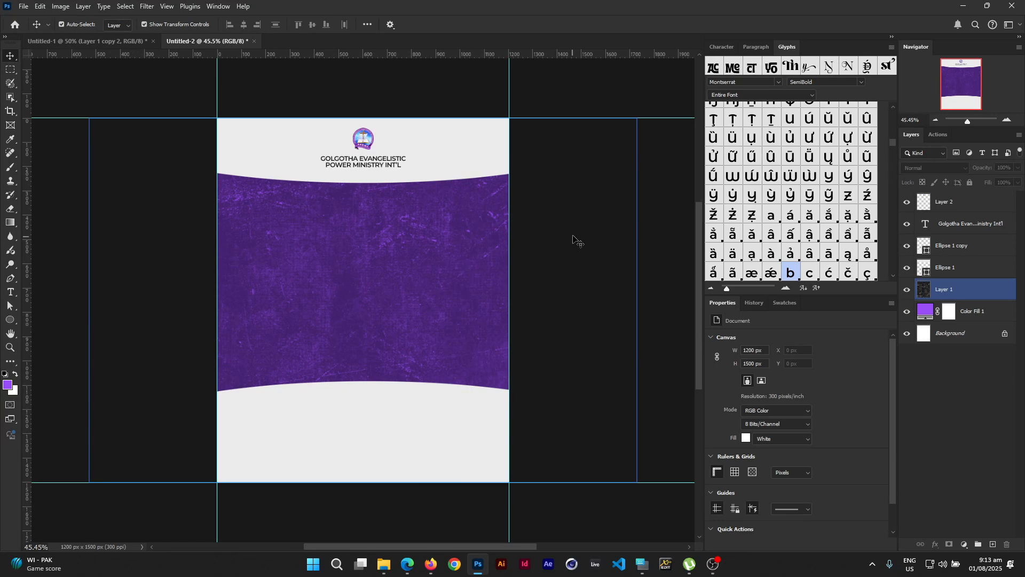
Step: Paste the portrait from the finished flyer and move it straight down to about X 177 px, Y 731 px, over the lower band
key("ctrl+v")
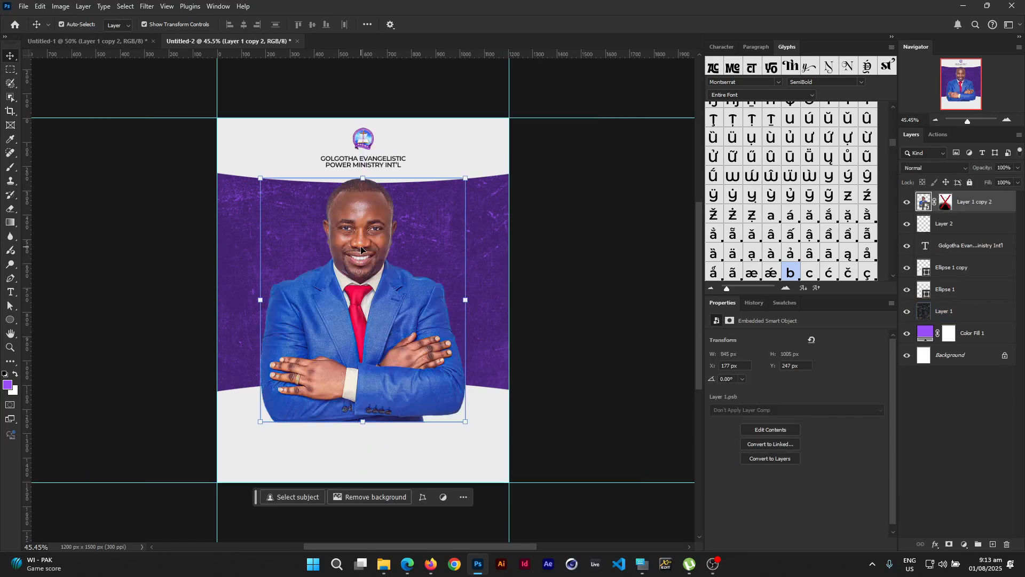
left_click_drag(361, 249, 371, 351)
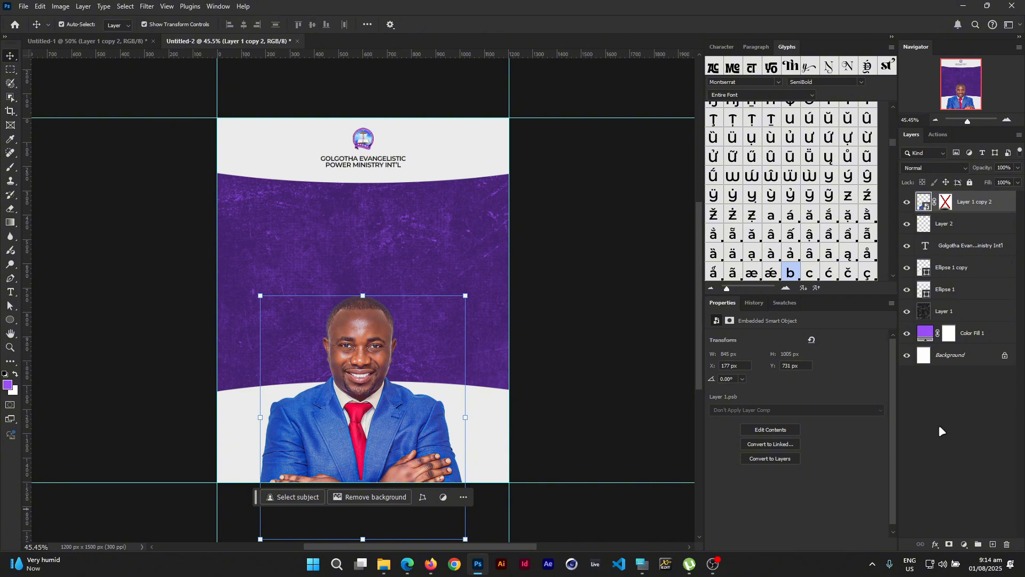
left_click(570, 254)
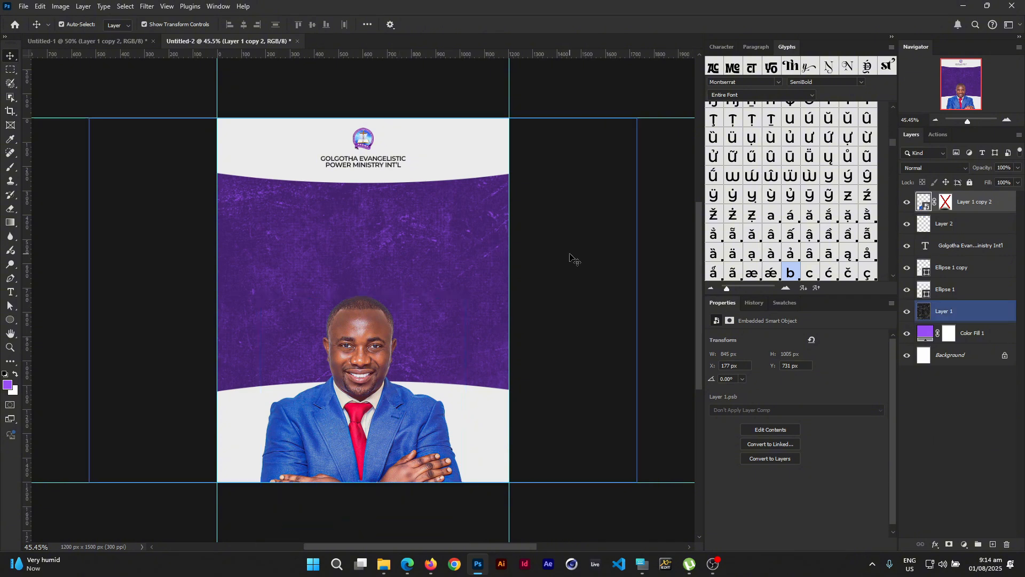
Step: Duplicate the portrait layer in place
left_click(365, 348)
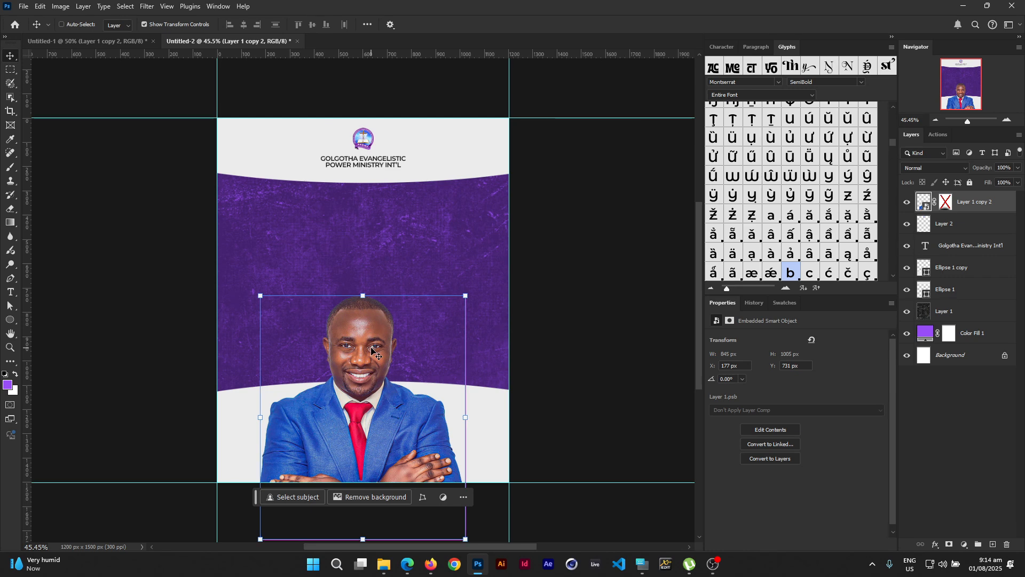
key("ctrl+j")
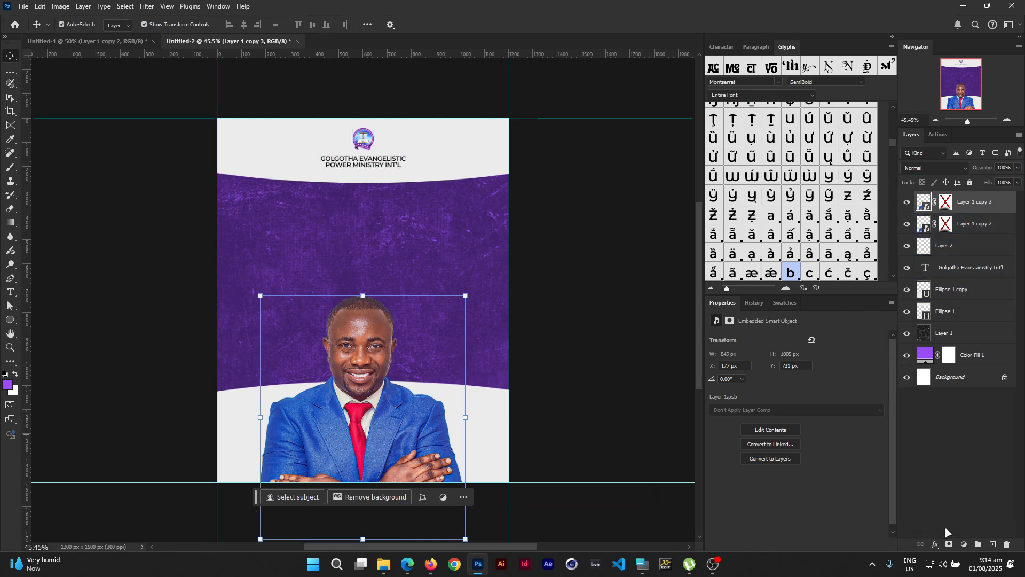
left_click(964, 544)
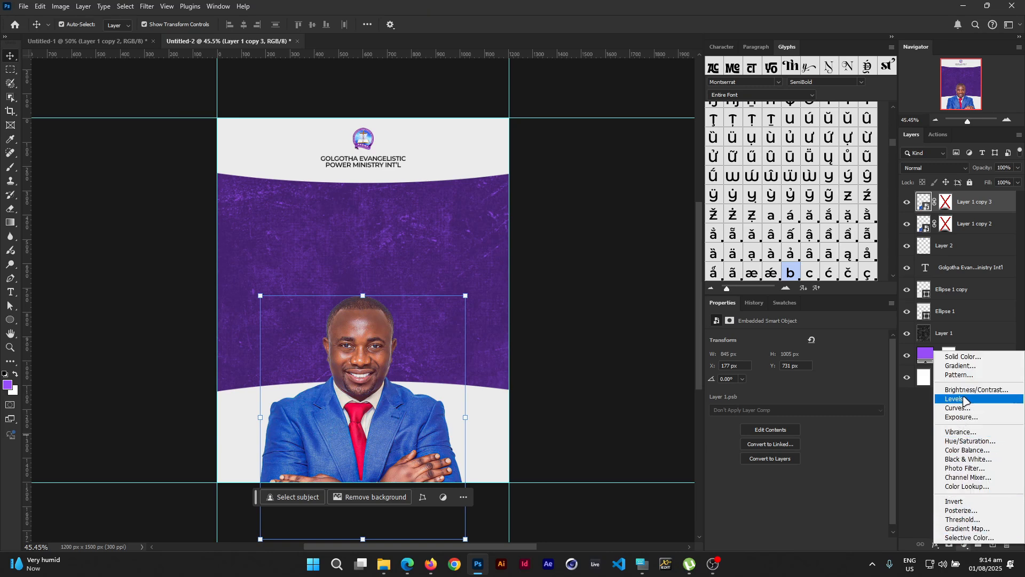
left_click(680, 290)
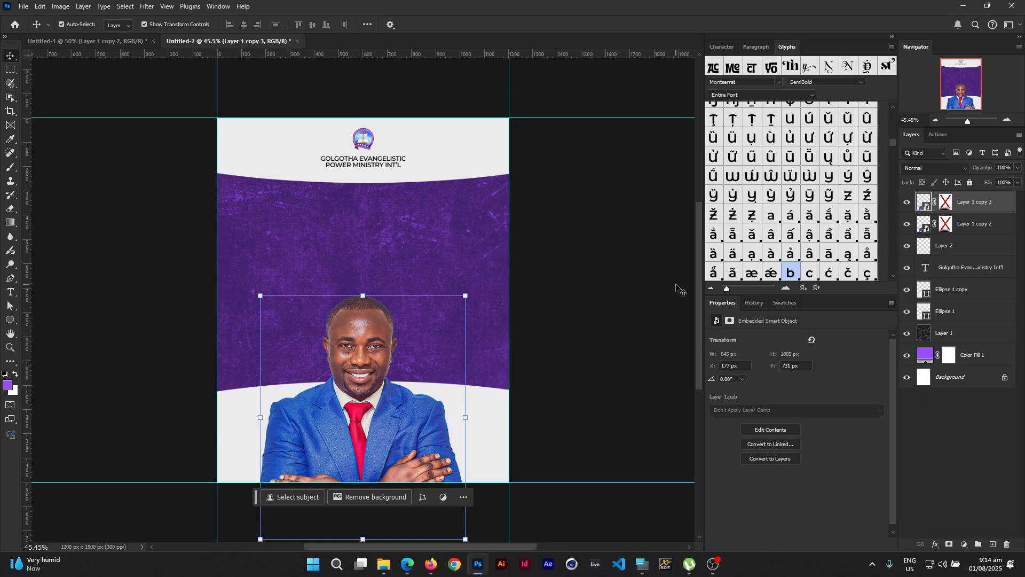
Step: Apply a white Color Overlay in Normal mode at 100% opacity to the duplicate portrait, as in the finished flyer
left_click(131, 40)
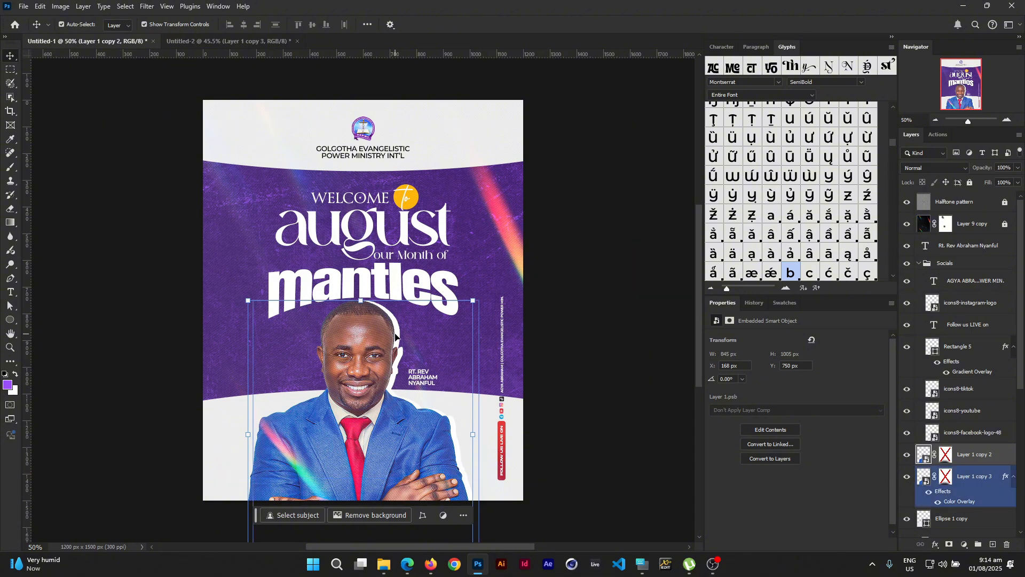
left_click(381, 316)
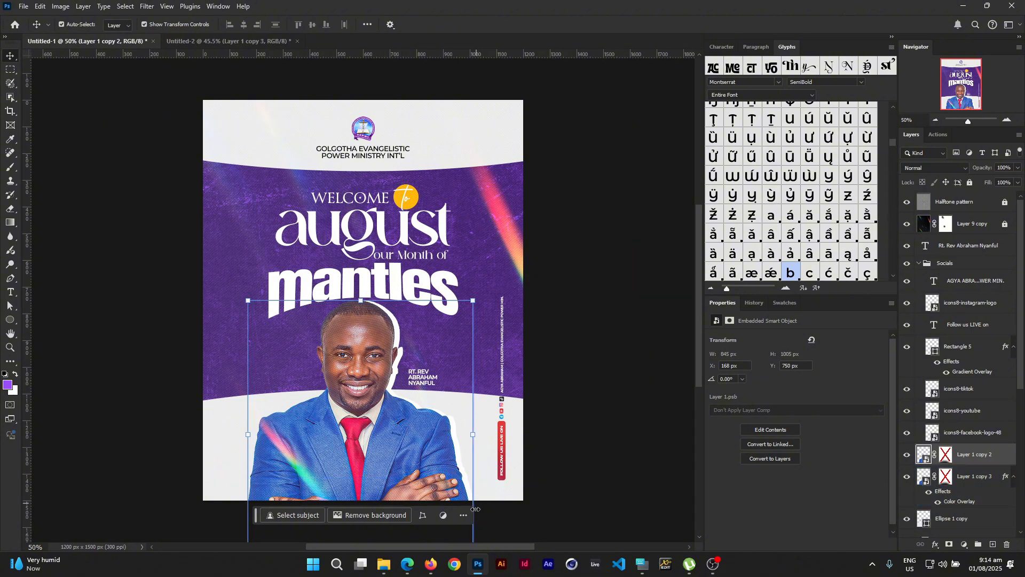
left_click(233, 40)
left_click(588, 286)
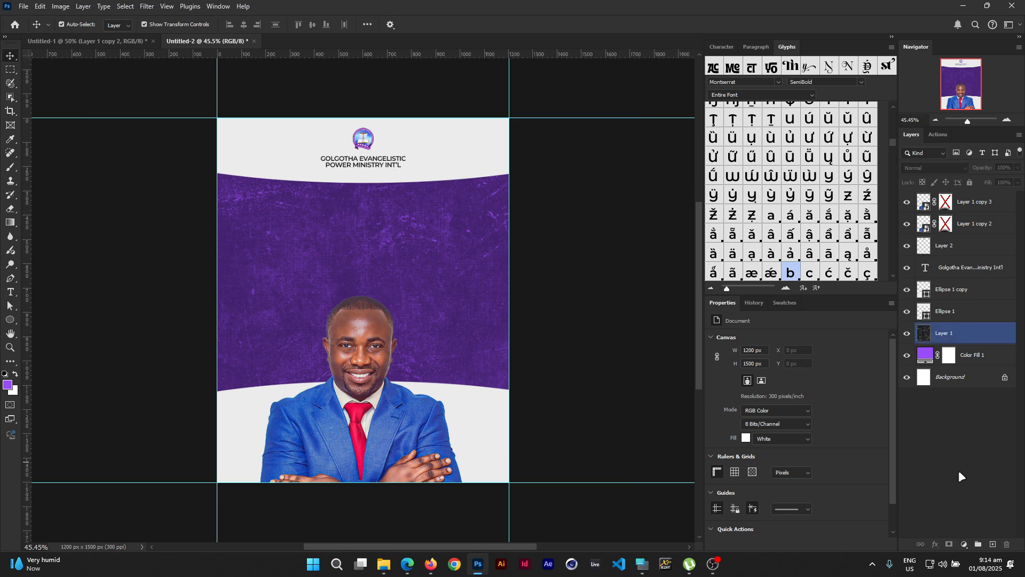
left_click(973, 202)
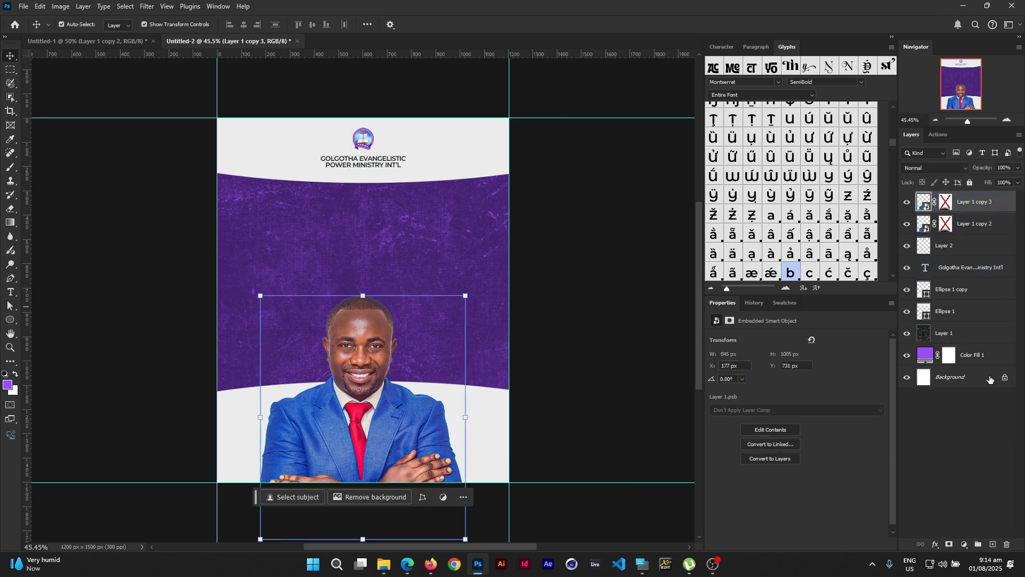
left_click(935, 544)
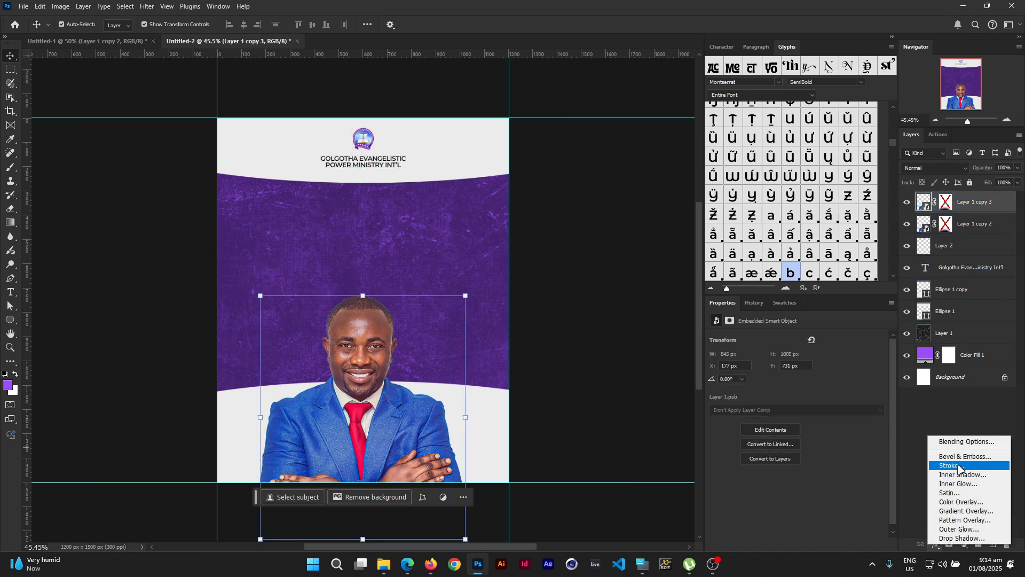
left_click(969, 502)
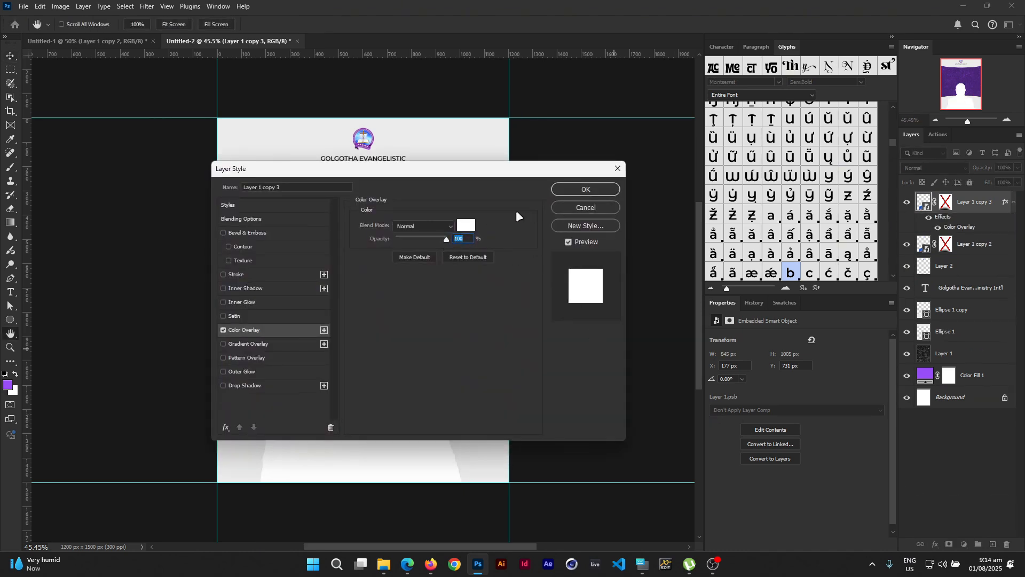
left_click(586, 188)
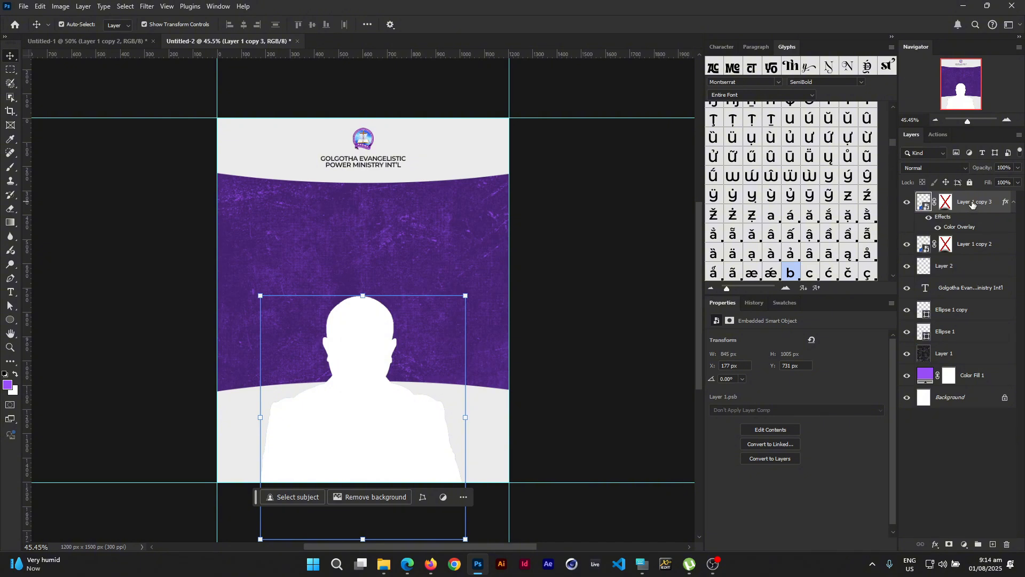
Step: Move the white silhouette layer below the portrait layer and offset it 20 px to the right
left_click_drag(972, 204, 963, 253)
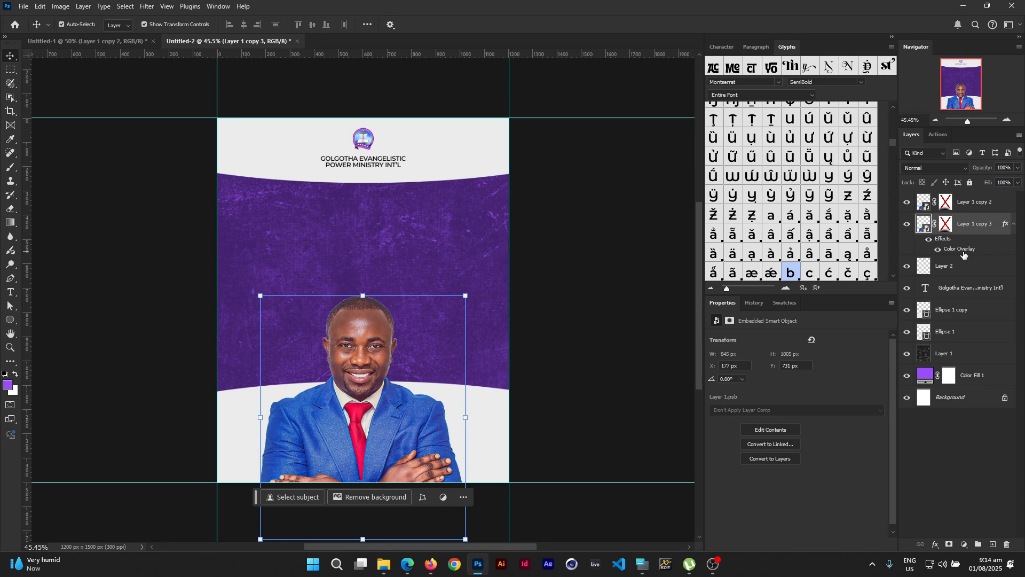
key("shift+Right")
key("shift+Right")
key("shift+Right")
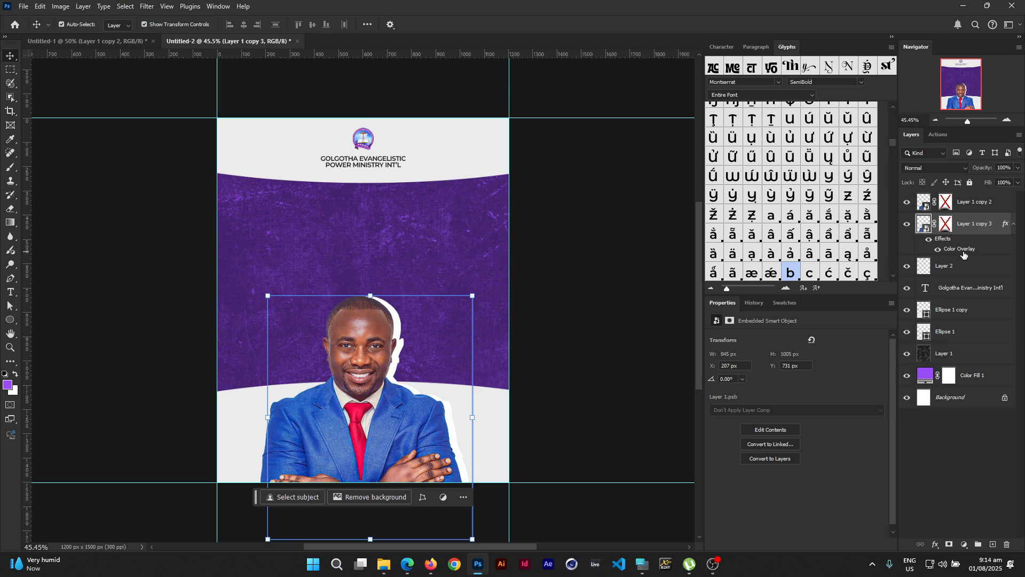
key("shift+Left")
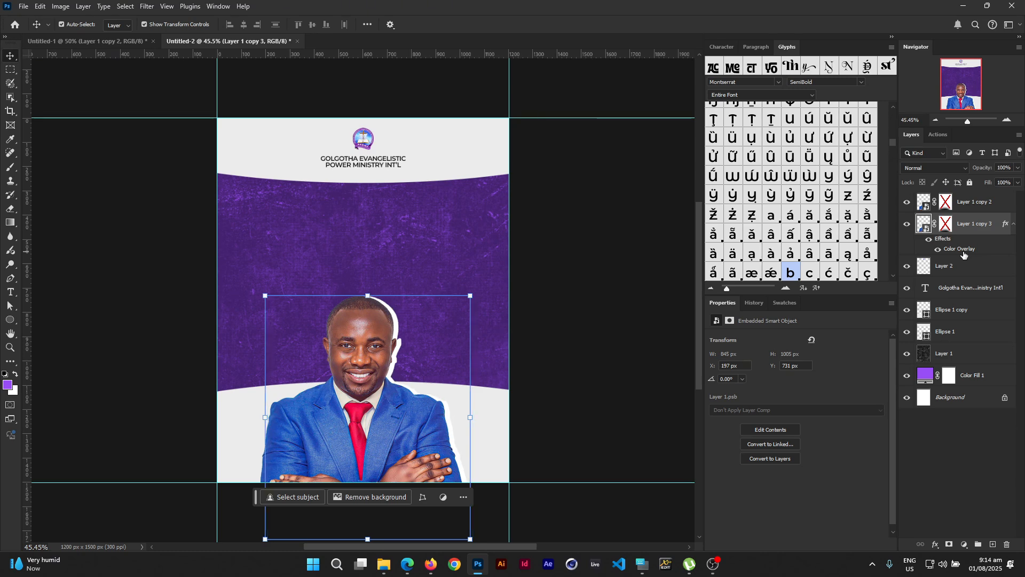
left_click(620, 196)
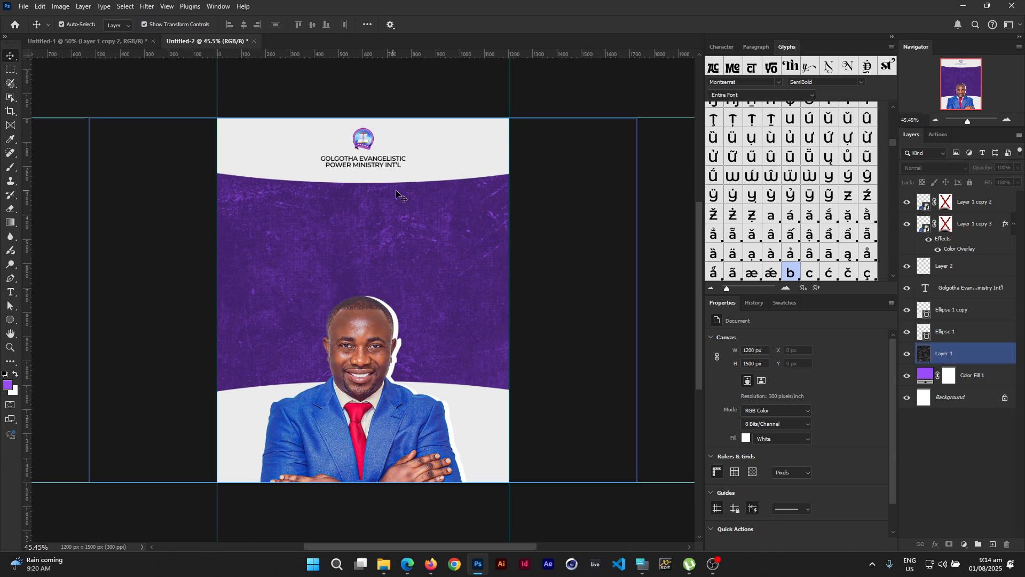
Step: Add a white "WELCOME" text line in Troy Regular at 14.64 pt in the upper purple area, matching the finished flyer
left_click(114, 40)
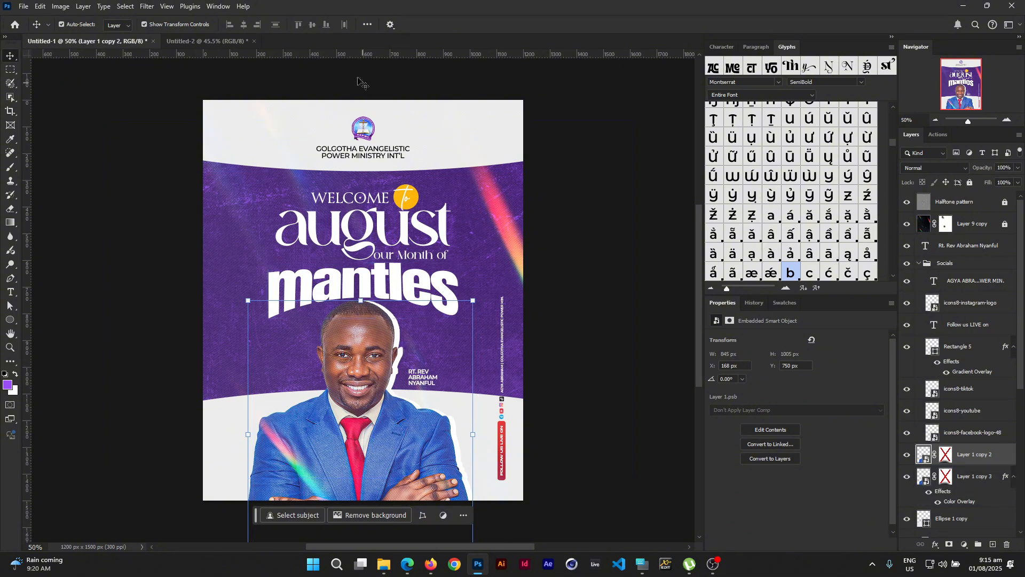
left_click(216, 39)
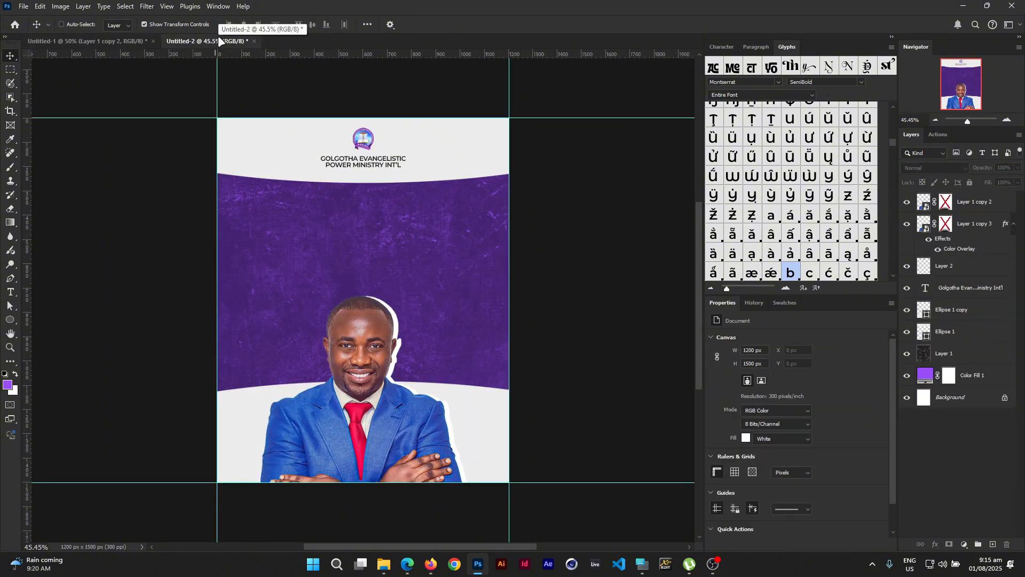
key("t")
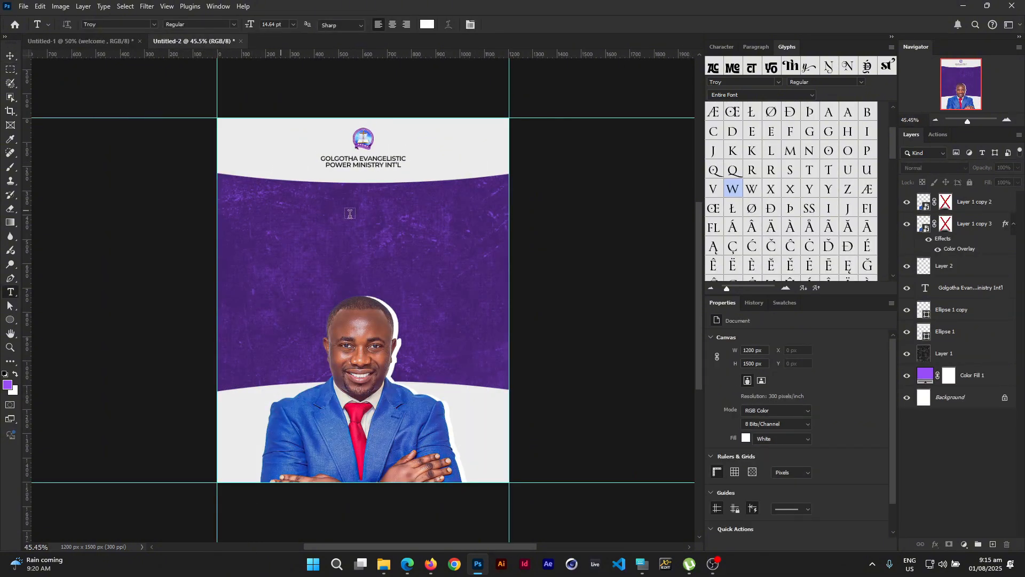
left_click(101, 42)
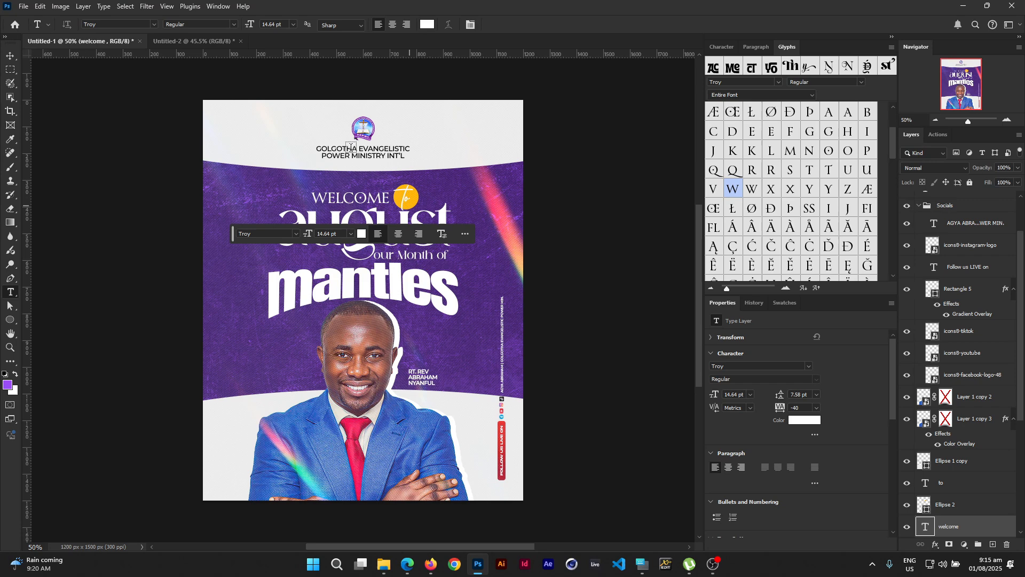
left_click(216, 45)
left_click(304, 219)
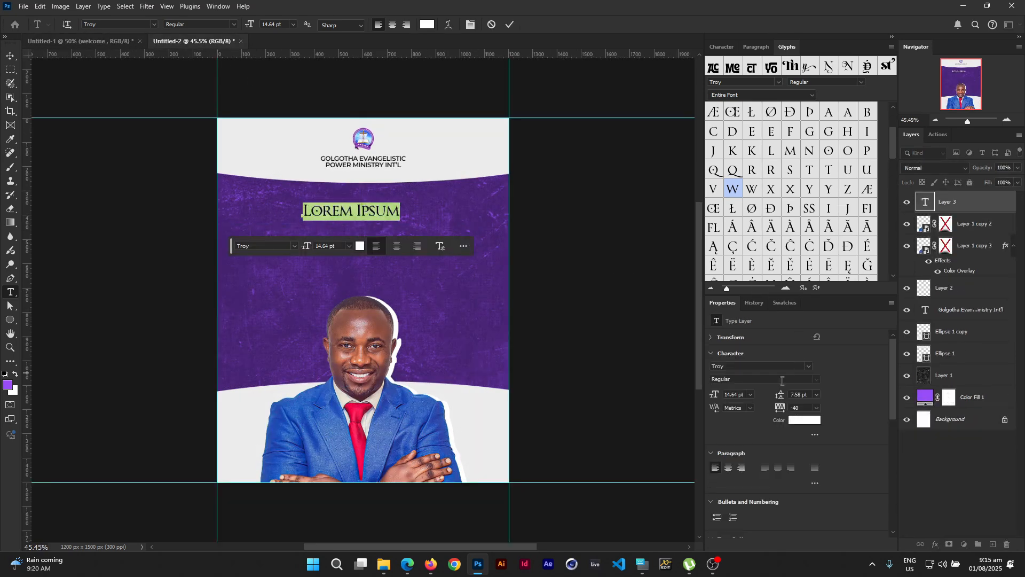
left_click(384, 211)
key("ctrl+a")
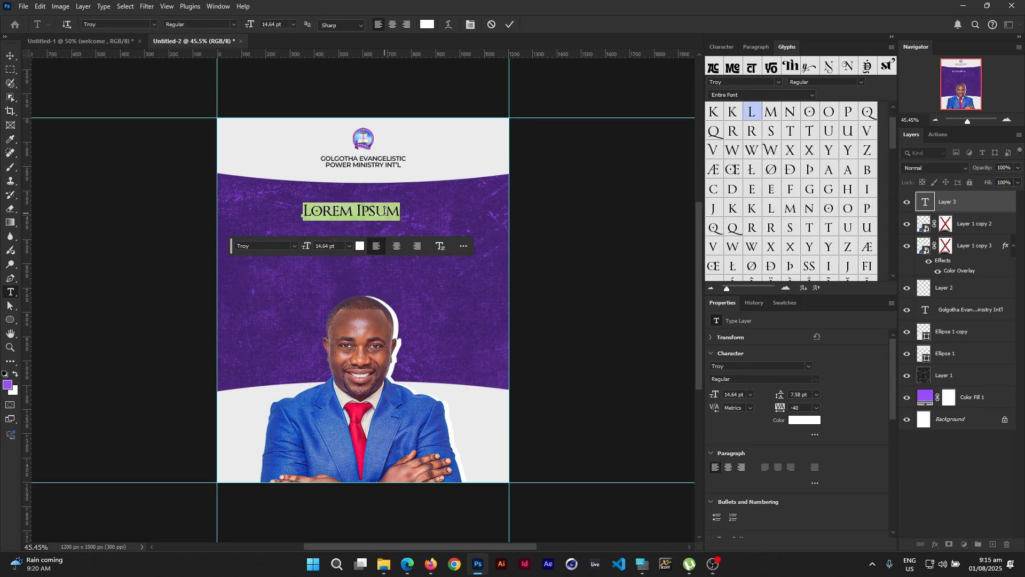
type("WE ")
type("COME")
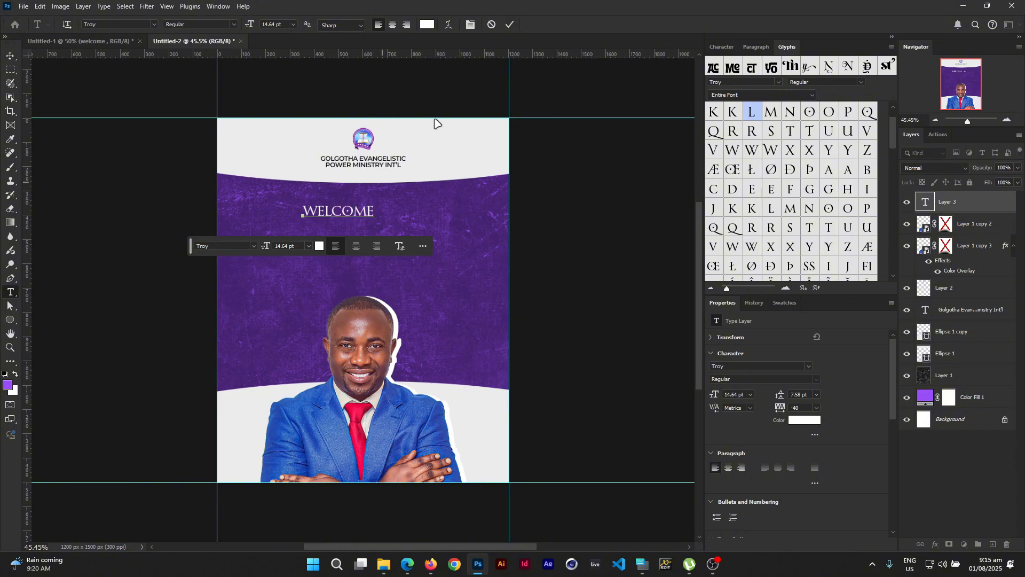
left_click(508, 29)
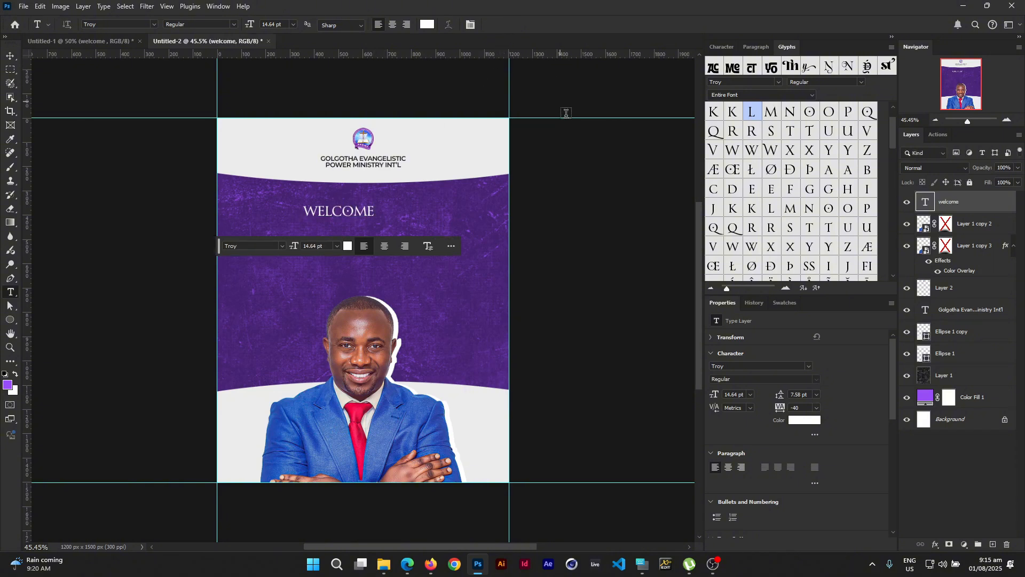
Step: Sample the orange of the circle in the finished flyer and draw a circle of about 127 px in it right after "WELCOME"
key("v")
left_click_drag(611, 176, 421, 189)
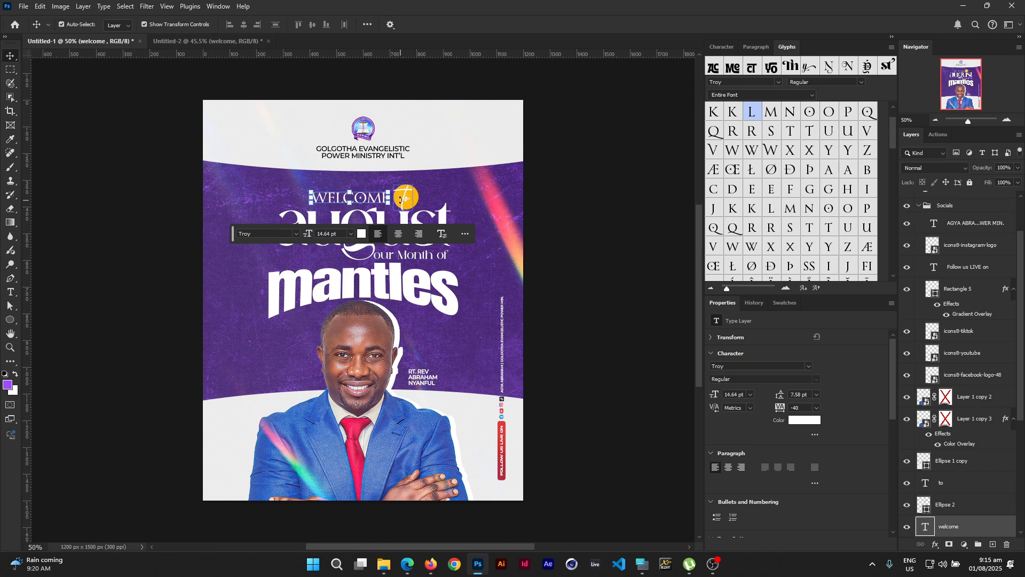
key("i")
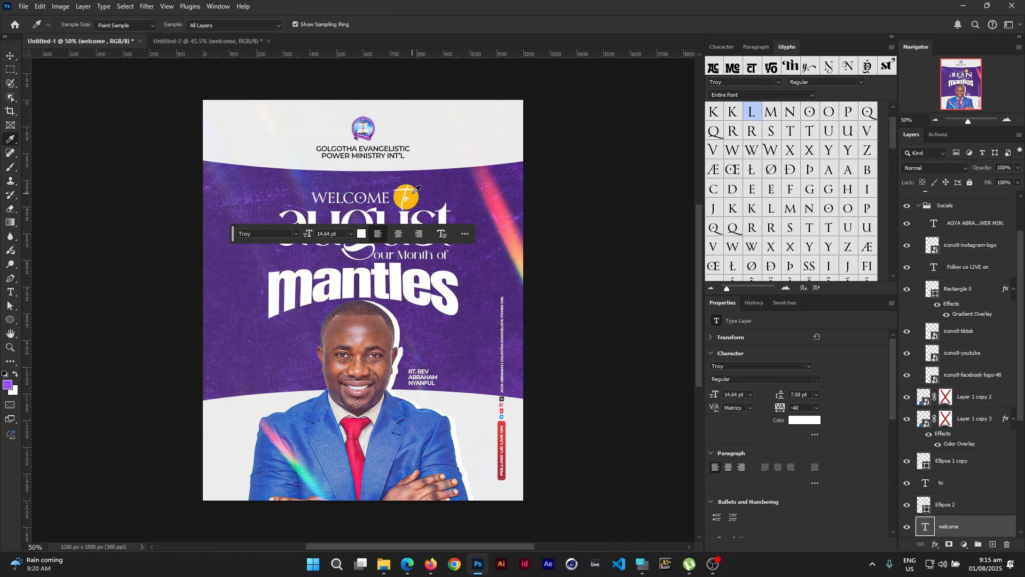
left_click(414, 192)
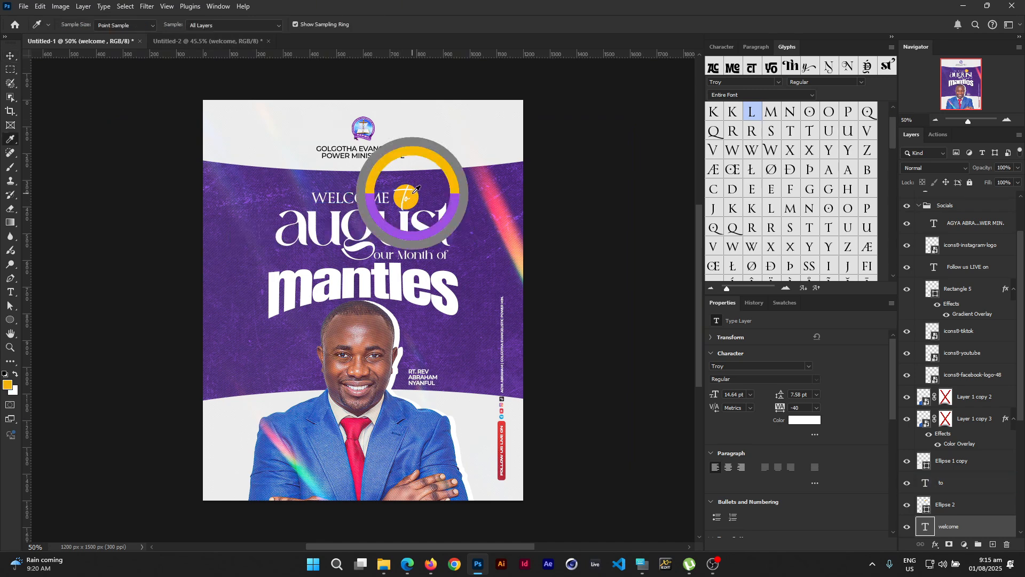
left_click(239, 41)
key("u")
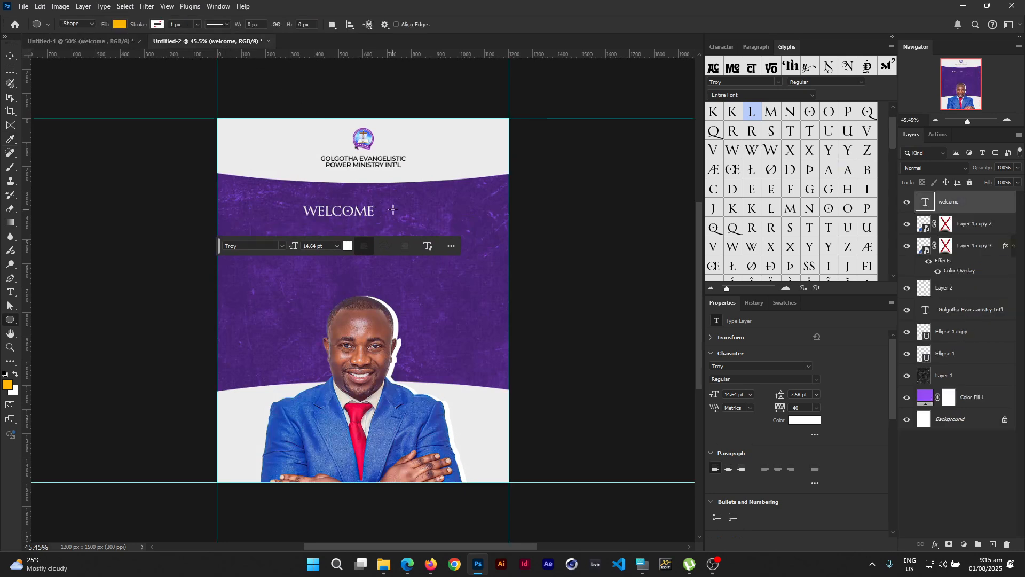
mouse_move(387, 204)
left_mouse_down()
mouse_move(418, 242)
mouse_move(386, 218)
left_mouse_up()
key("v")
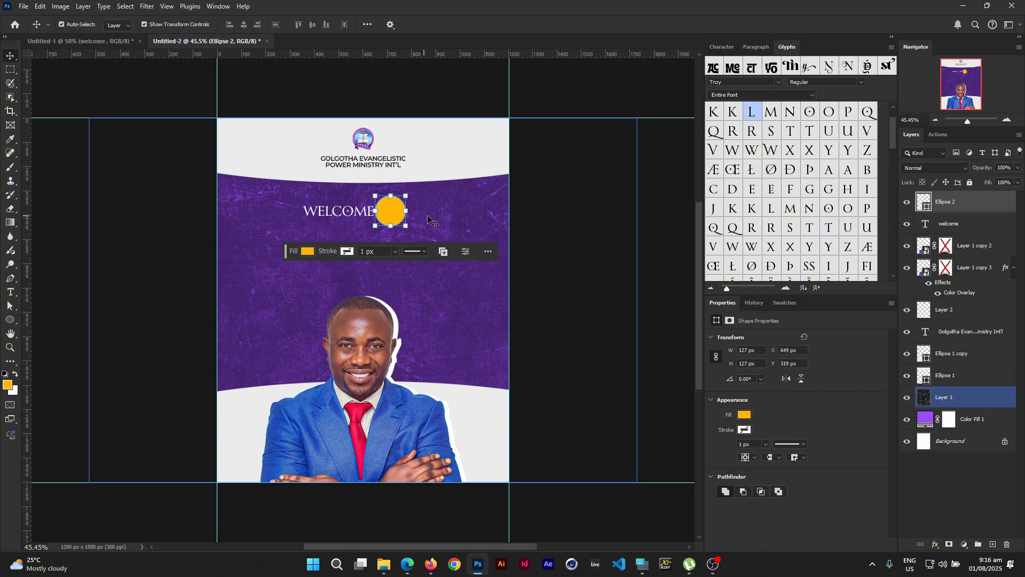
left_click(527, 241)
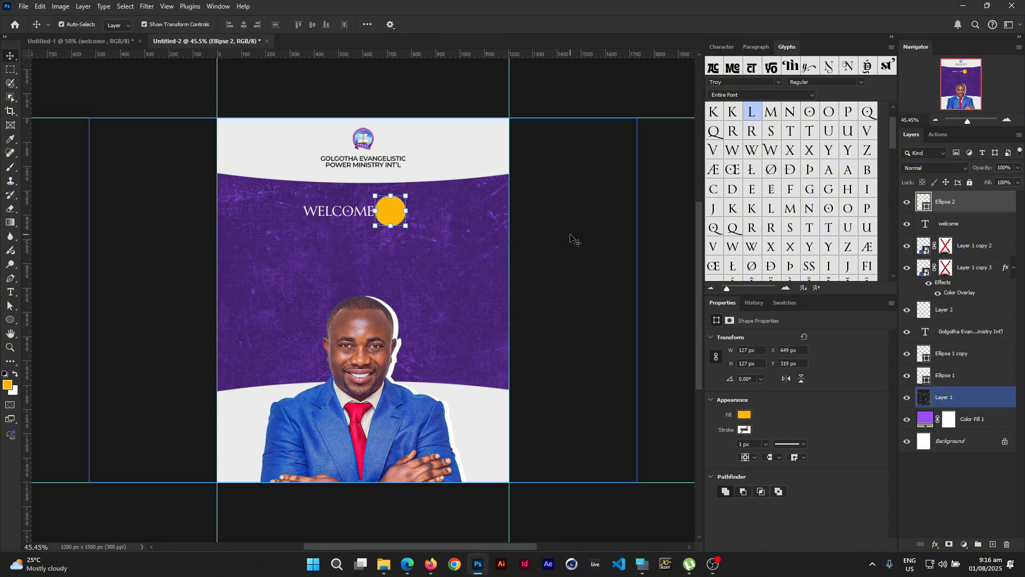
Step: Add a white "to" text in Stinkley Personal Use Regular at 14.64 pt below the orange circle, matching the finished flyer's script font
left_click(80, 41)
left_click(407, 202)
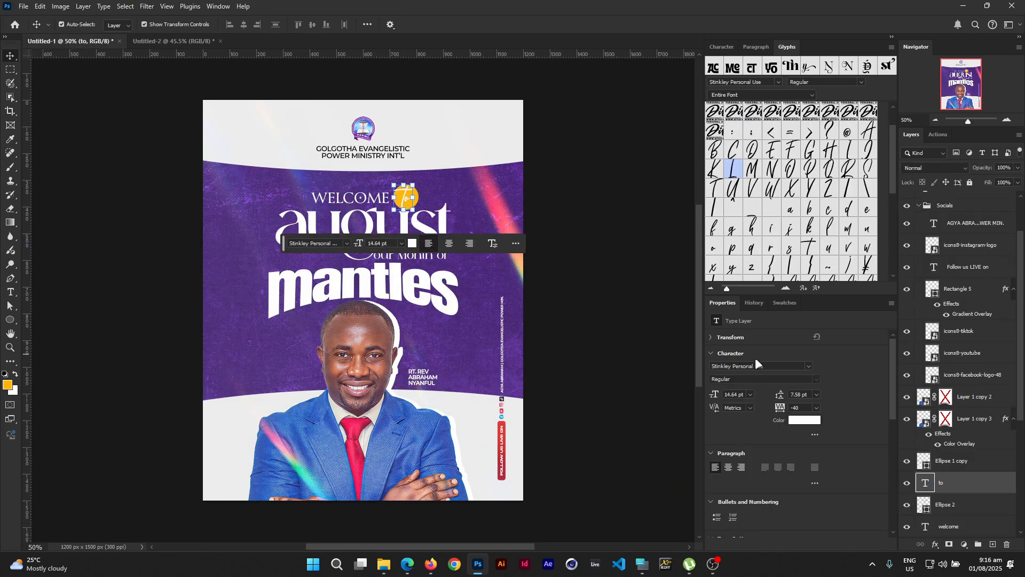
left_click(765, 366)
left_click(187, 41)
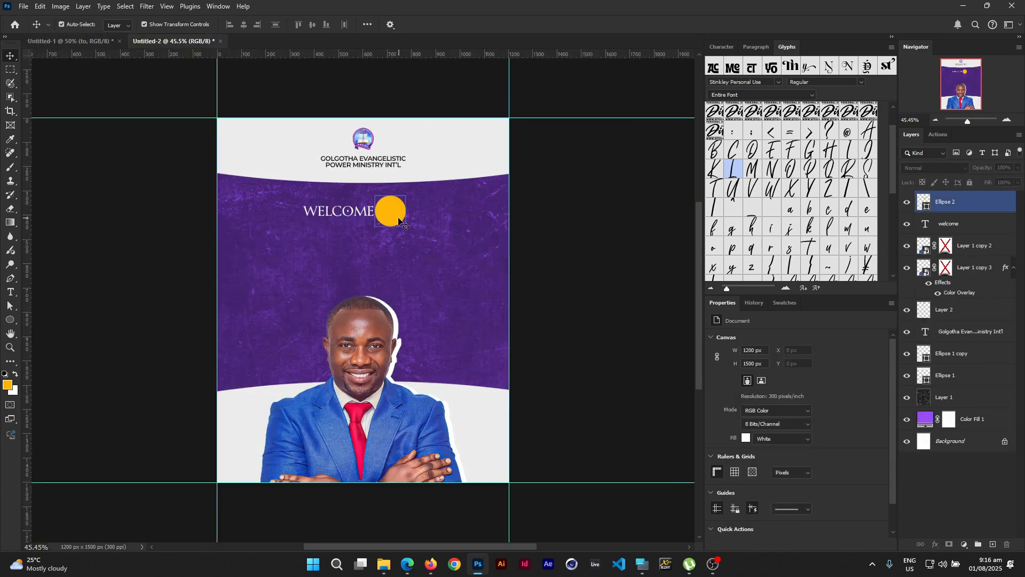
key("t")
left_click(420, 249)
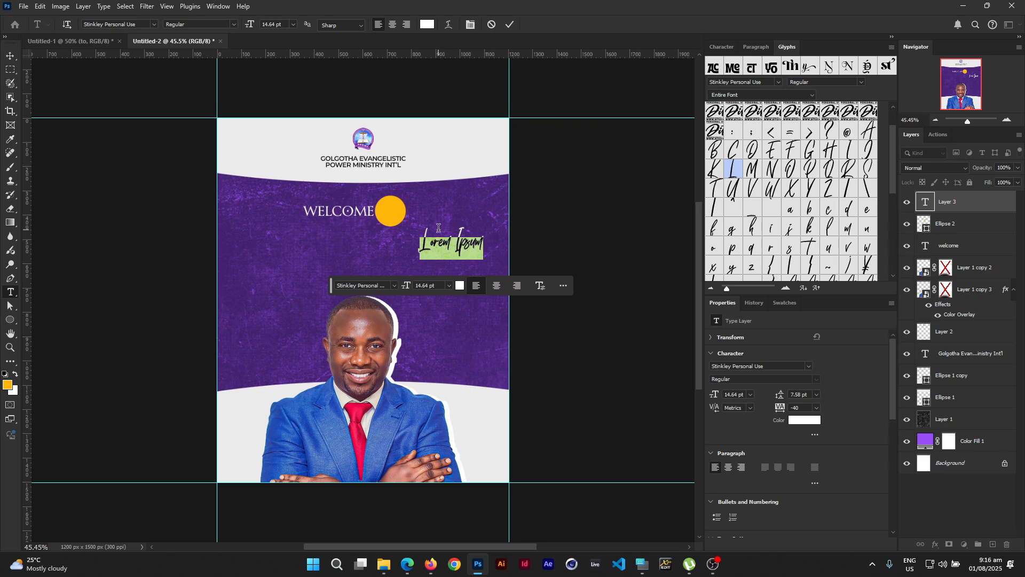
type("To")
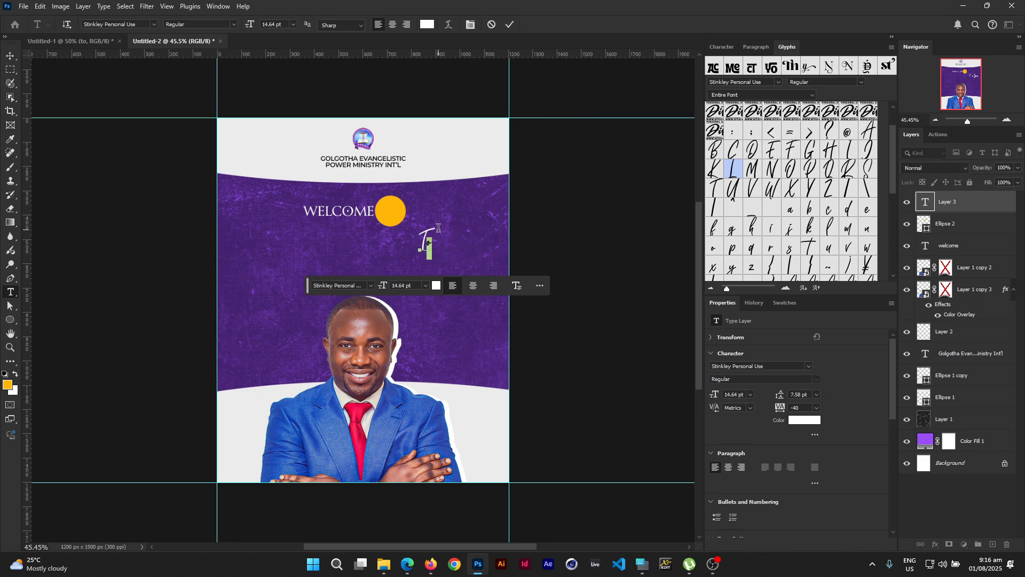
key("shift+Left")
type("t")
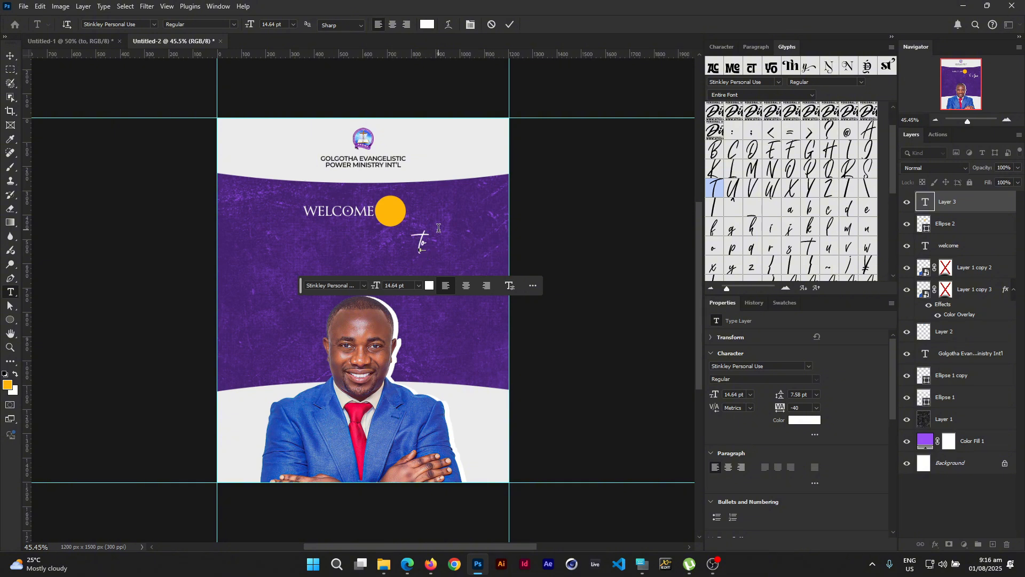
left_click(508, 23)
Step: Scale "to" up to about 19.56 pt over the orange circle and shift the whole "WELCOME to" line slightly up and right
key("v")
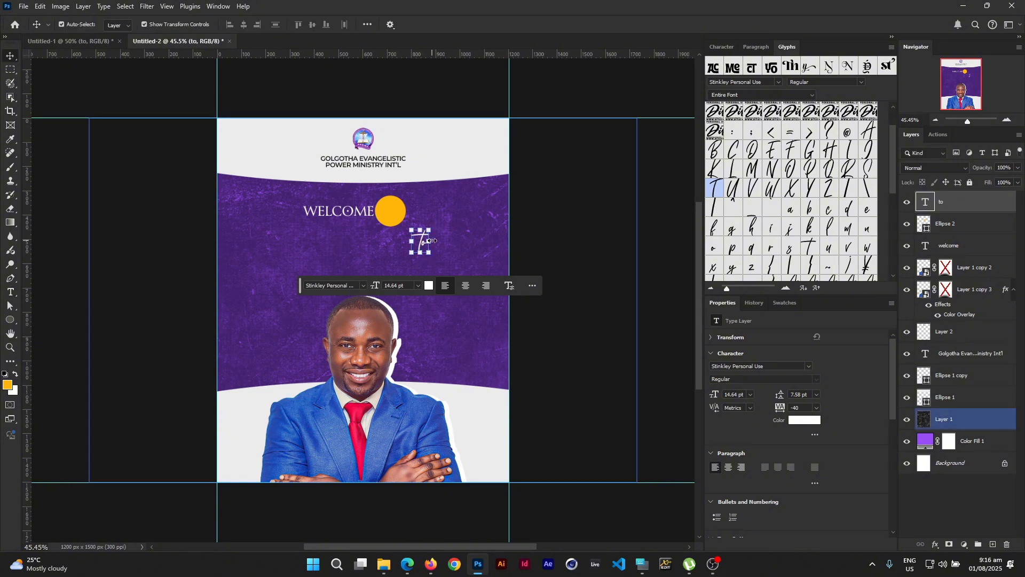
left_click_drag(429, 241, 409, 198)
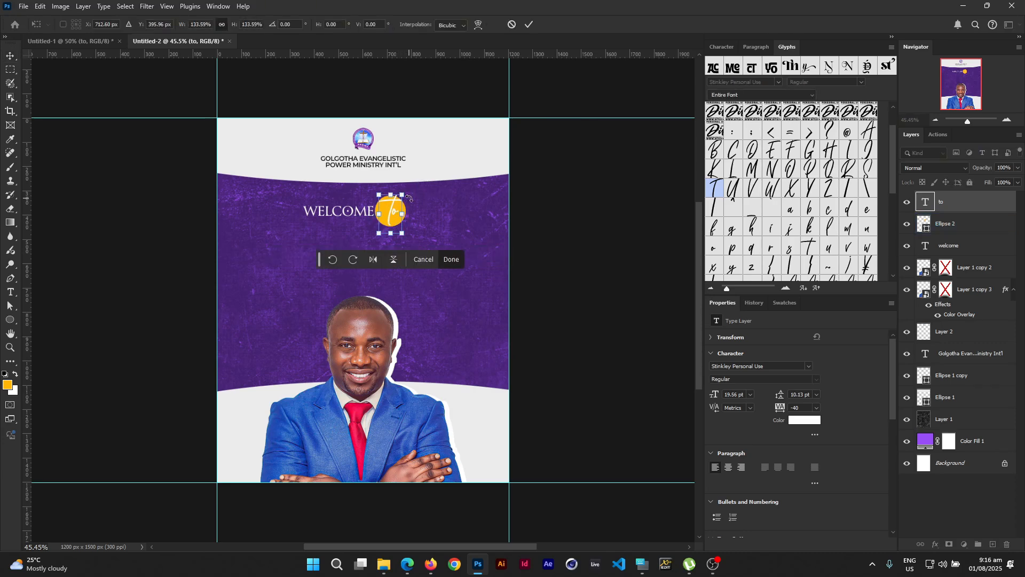
left_click(528, 25)
left_click(595, 166)
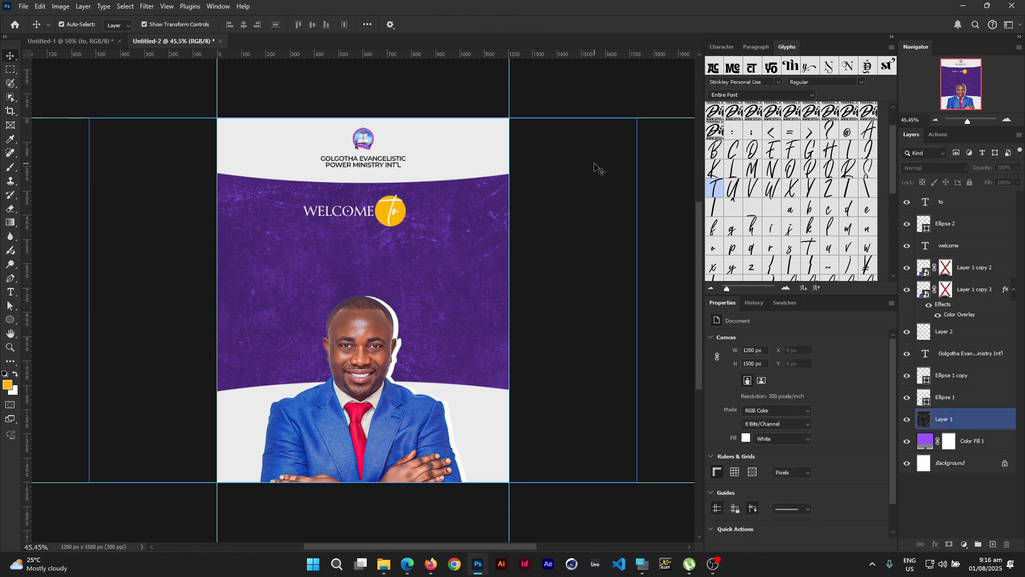
left_click(654, 171, "ctrl")
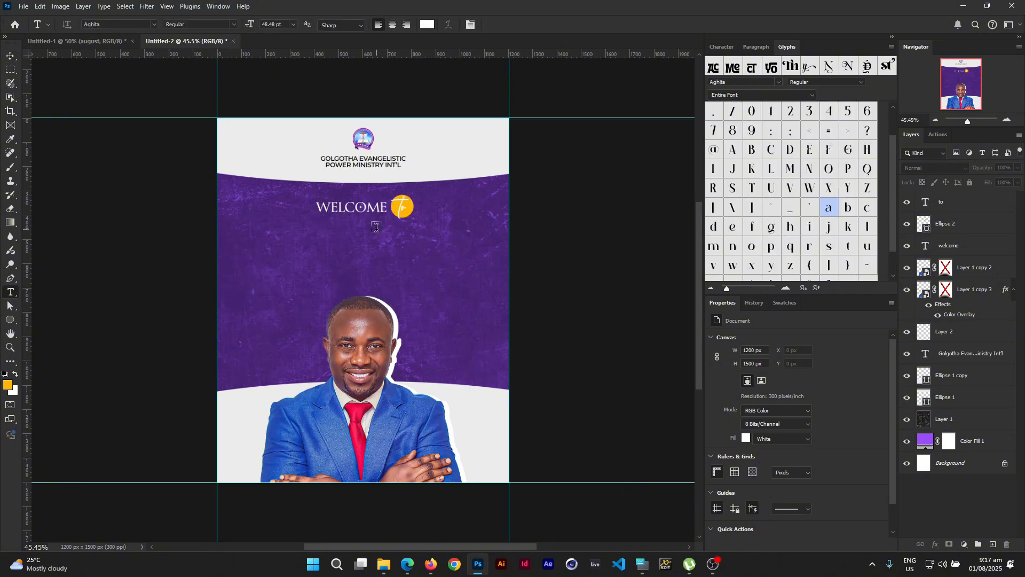
Step: Add a white "august" text in Aghita Regular at 48.48 pt below the "WELCOME to" line
left_click(290, 251)
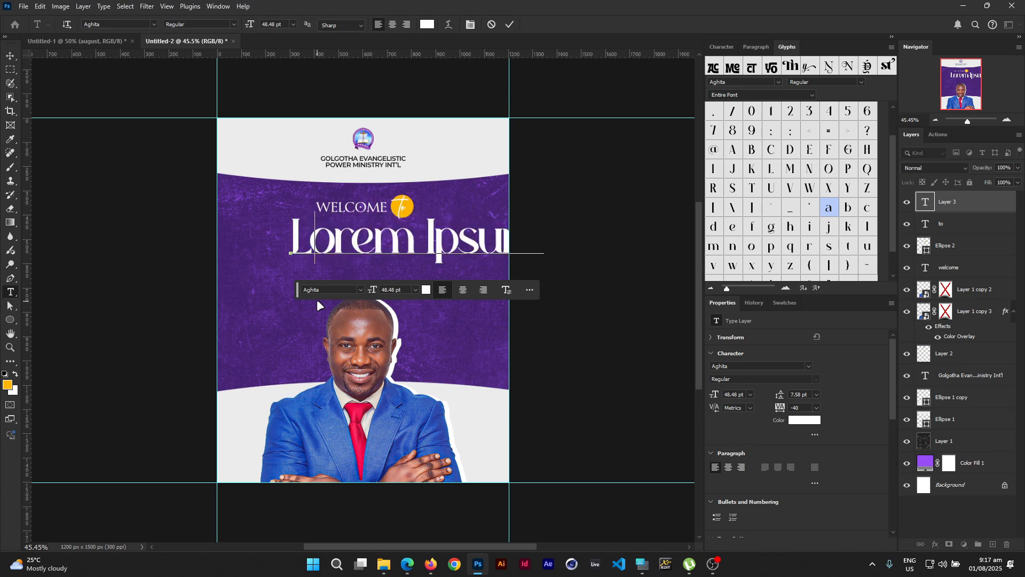
type("A")
type("auust")
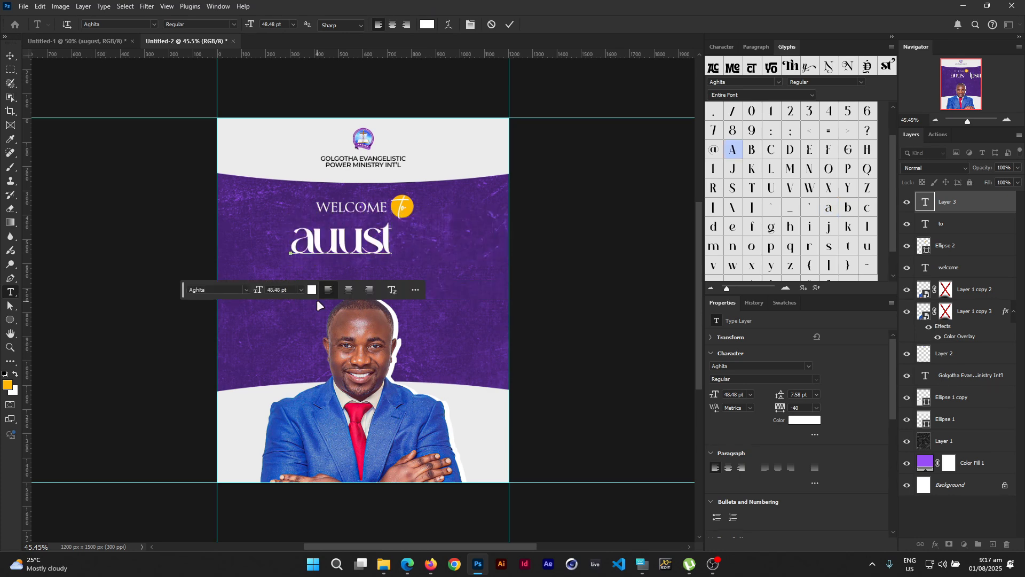
key("Left")
key("Left")
key("Left")
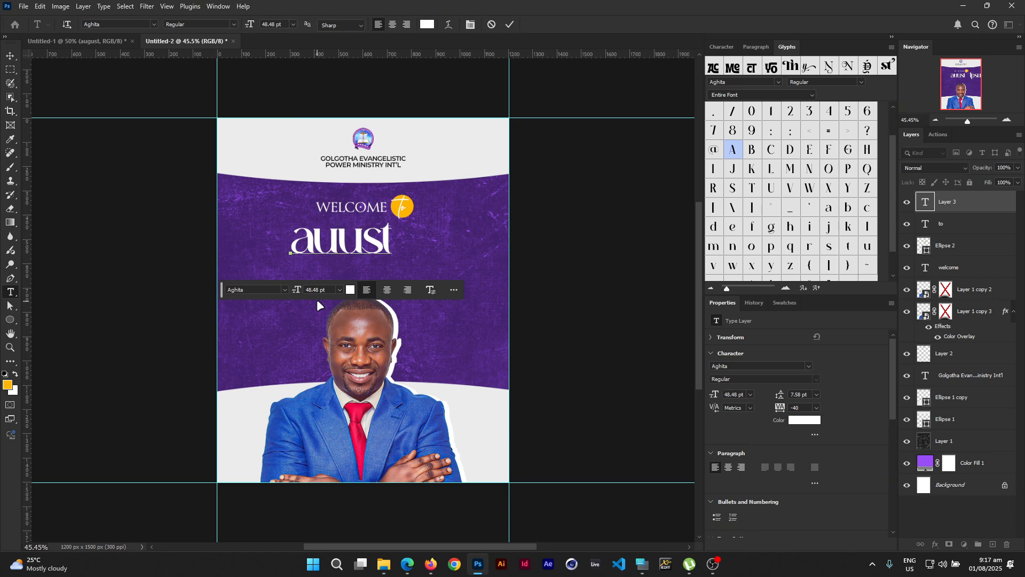
left_click(642, 564)
left_click(609, 474)
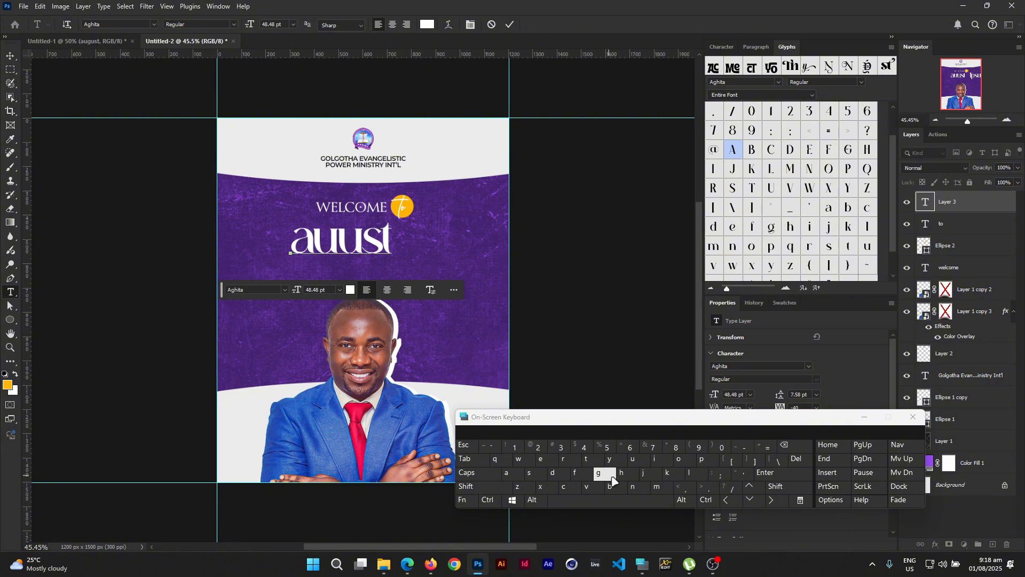
left_click(599, 472)
left_click(864, 417)
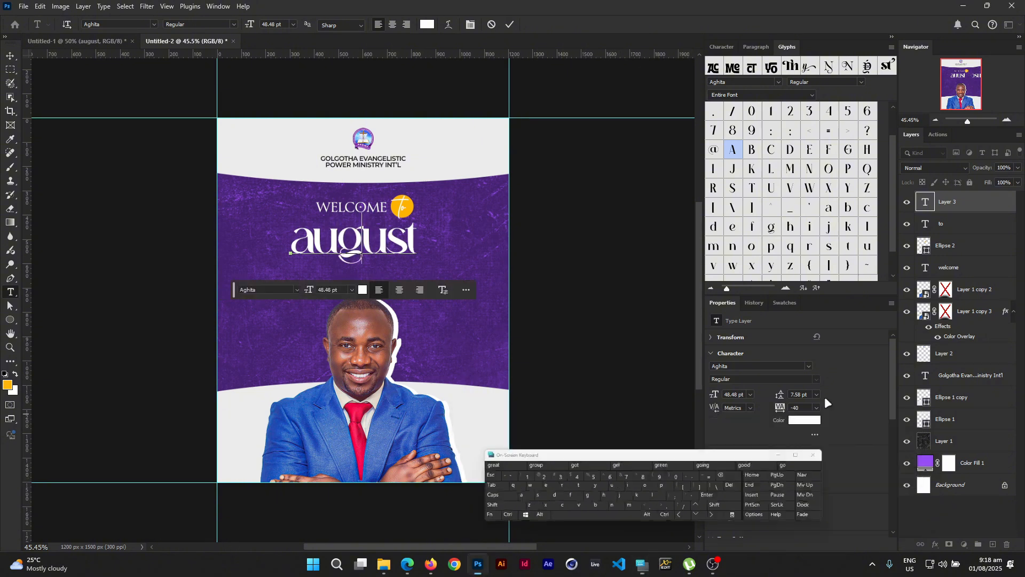
left_click(511, 24)
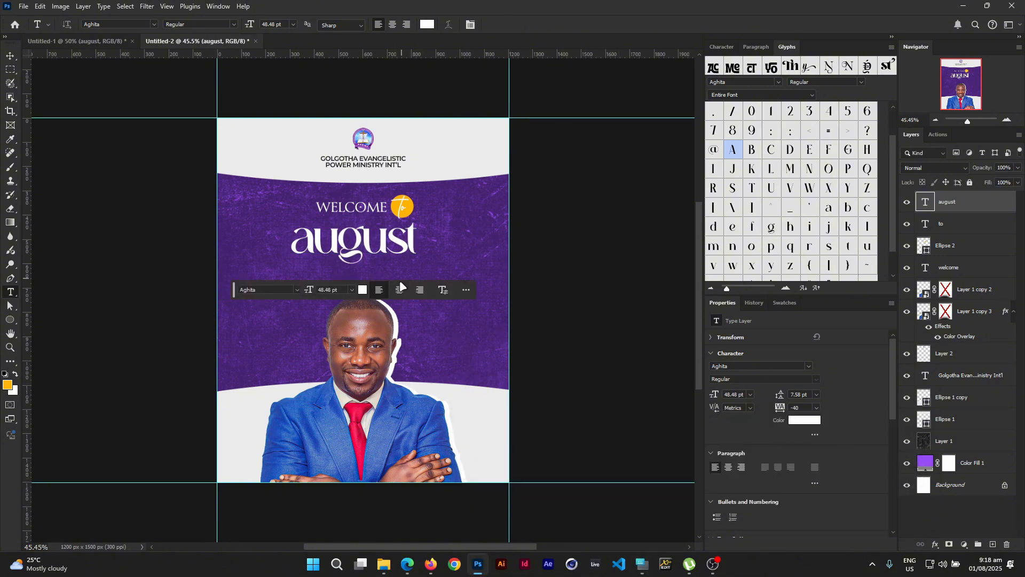
Step: Move "august" slightly up and to the right so it sits centred beneath "WELCOME to"
key("v")
left_click_drag(373, 239, 380, 234)
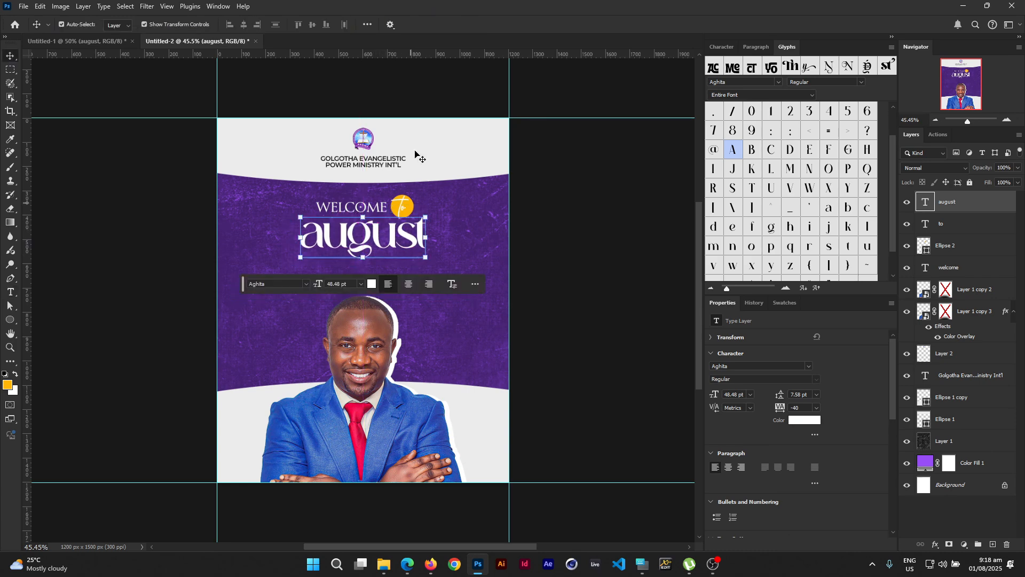
left_click(581, 215)
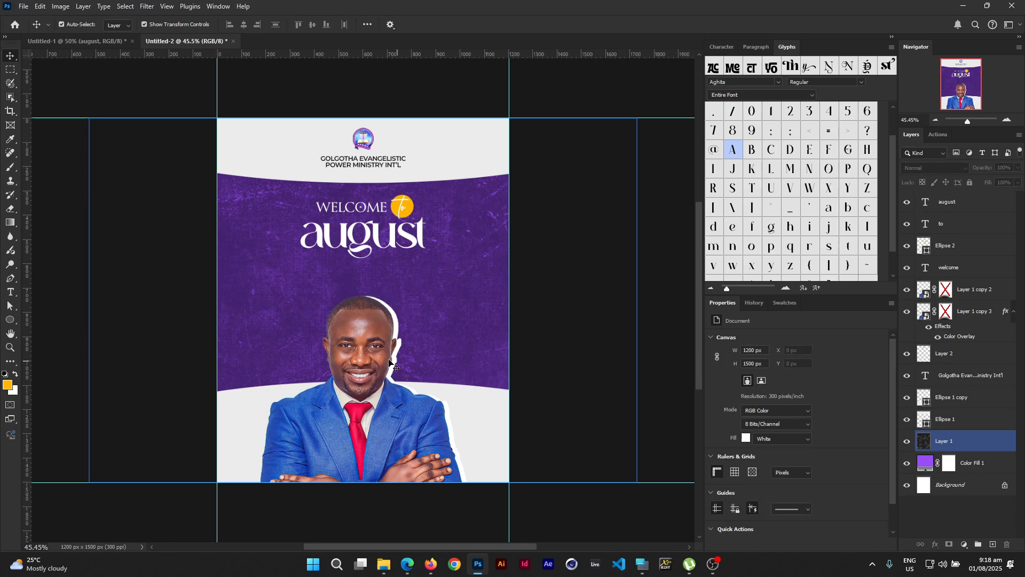
Step: Duplicate the "august" text just below the original and retype the copy as "our mout"
left_click(361, 235)
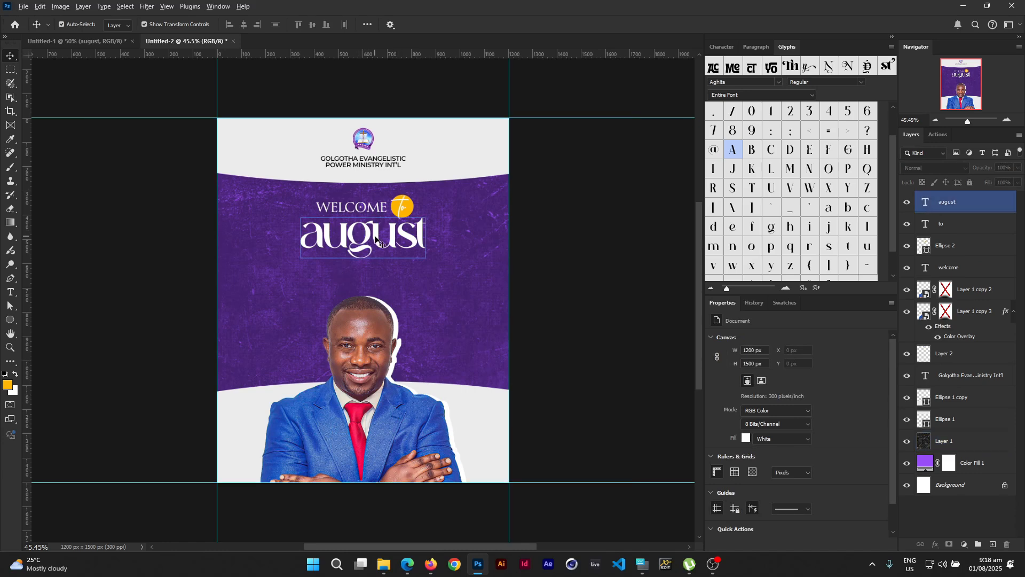
left_click_drag(376, 240, 380, 269)
key("t")
double_click(381, 266)
type("august")
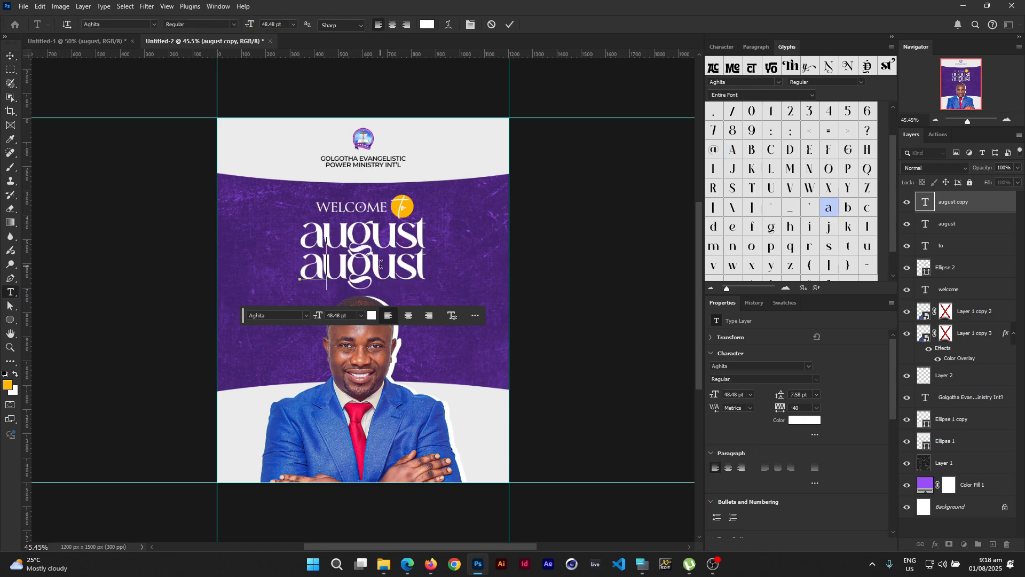
type("ur ma")
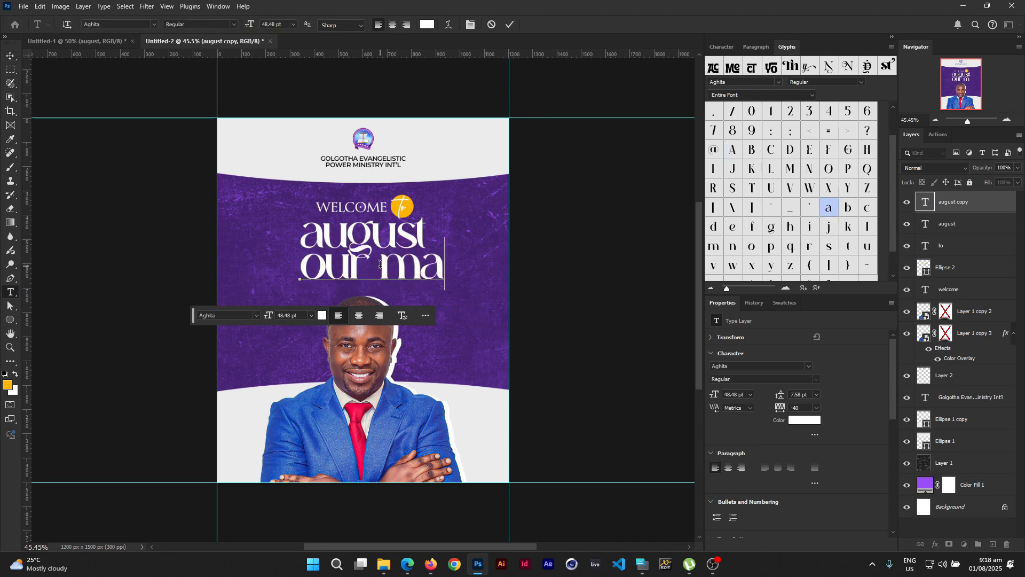
key("shift+Left")
type("ot")
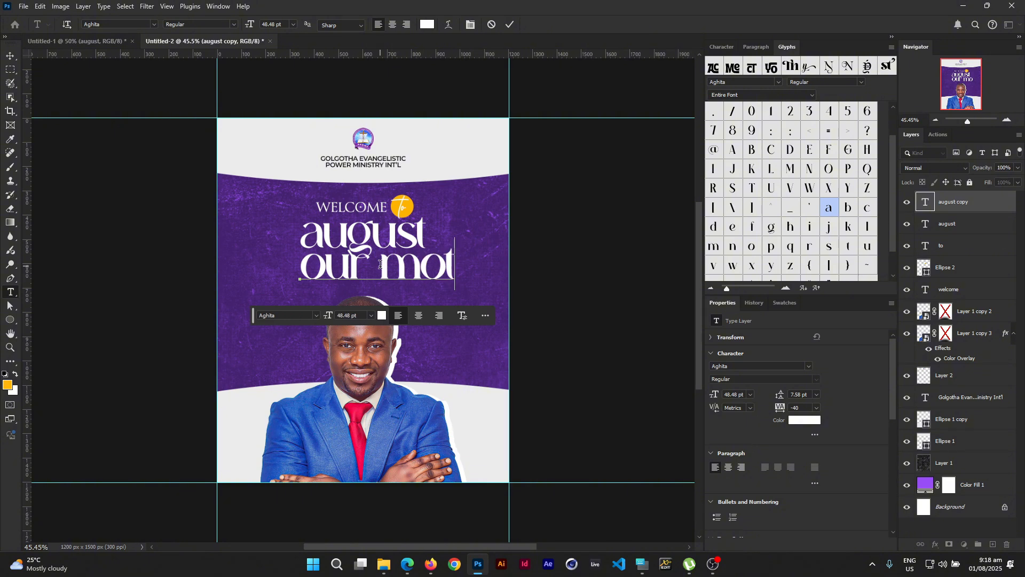
key("Left")
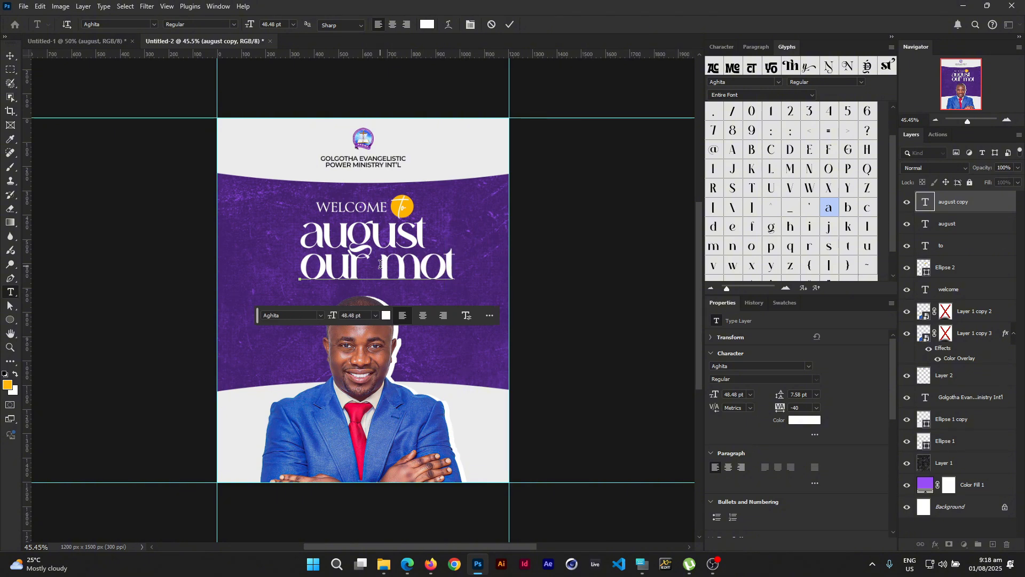
type("u")
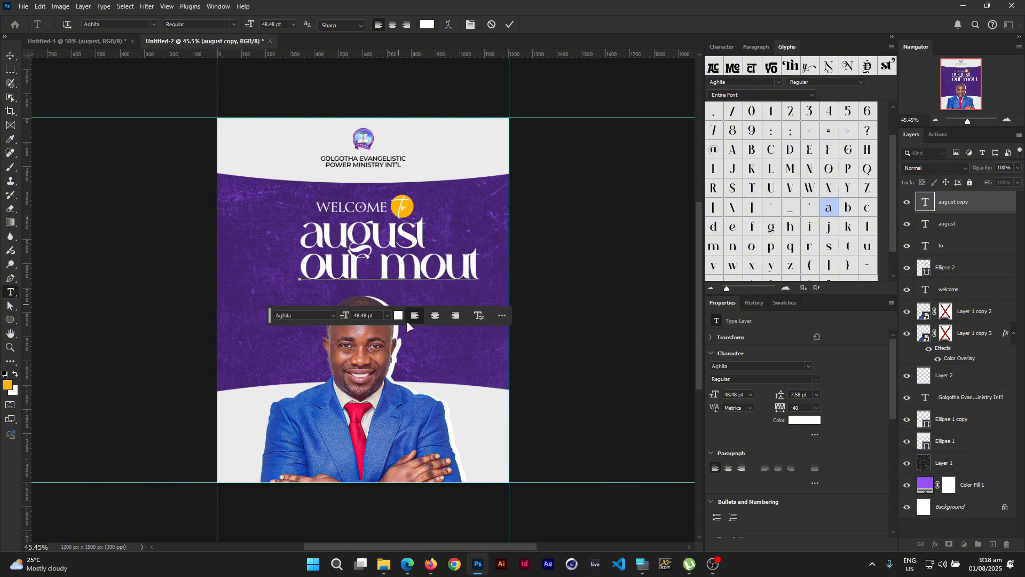
key("Right")
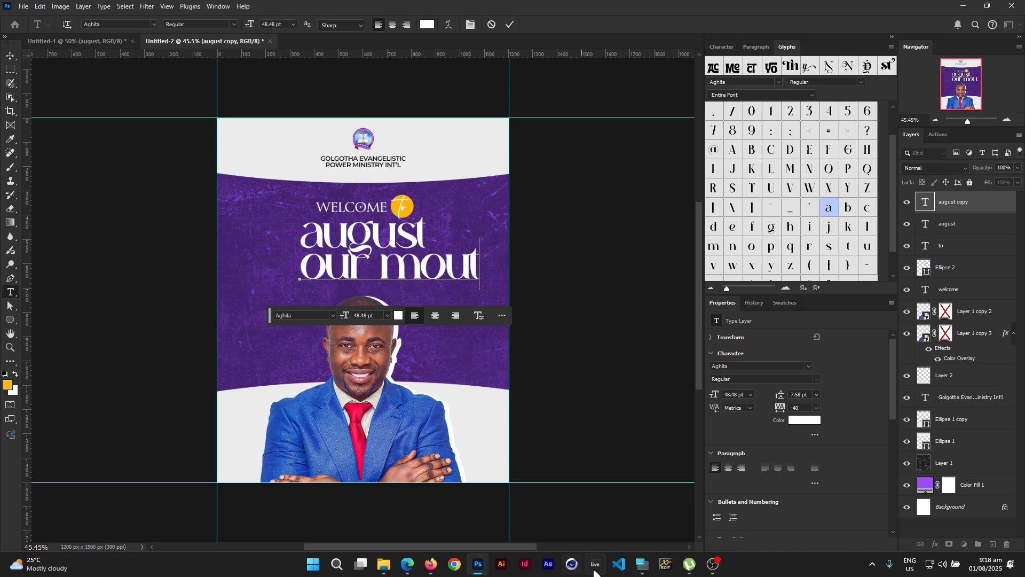
Step: Bring up the On-Screen Keyboard to enter the missing "h" and complete the line as "our mouth of"
left_click(640, 564)
left_click(641, 565)
left_click(640, 565)
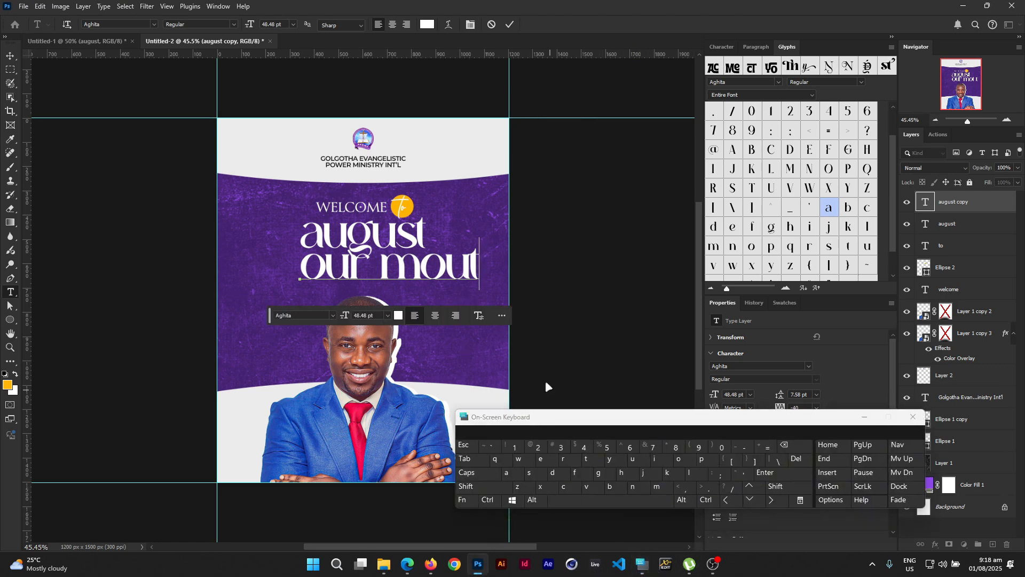
left_click(626, 473)
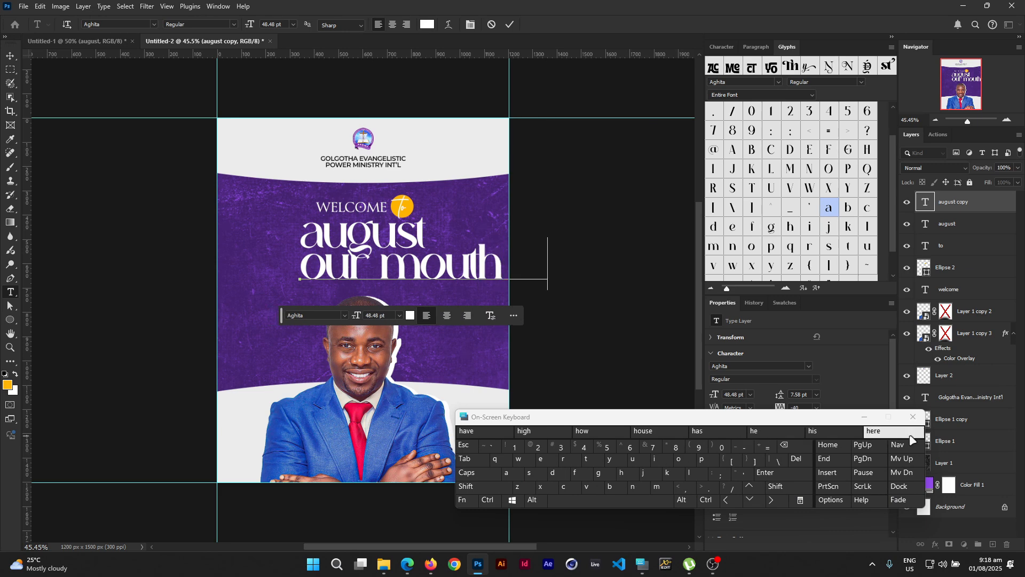
left_click(864, 417)
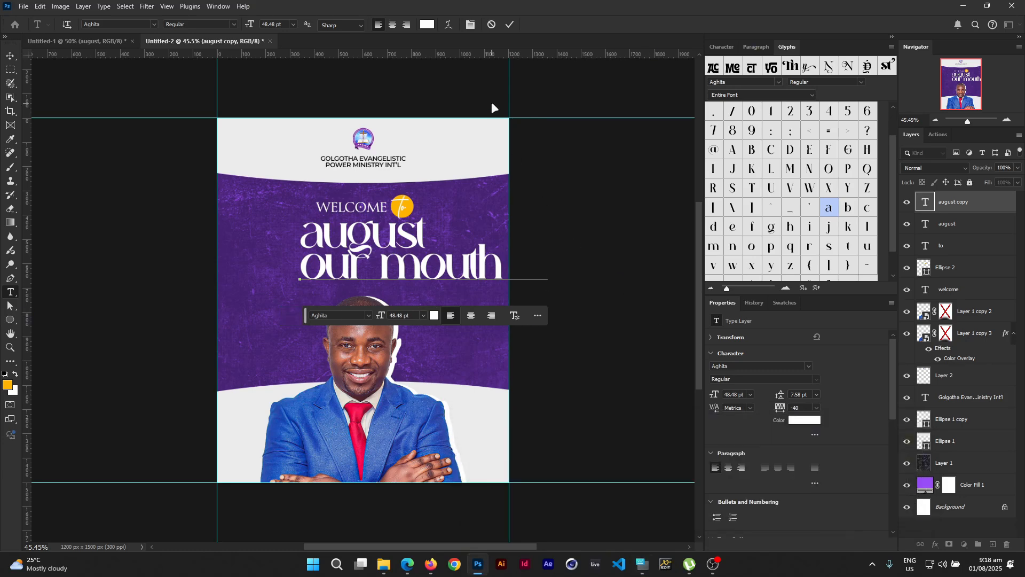
Step: Reduce the "our mouth of" text to 12 pt and tuck it beneath the right end of "august"
key("ctrl+a")
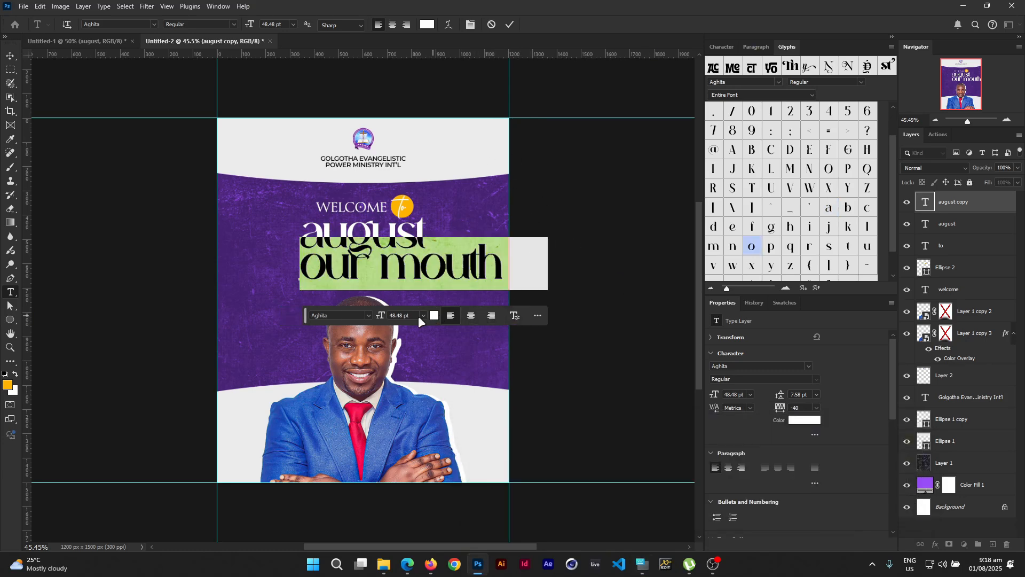
left_click_drag(381, 316, 367, 319)
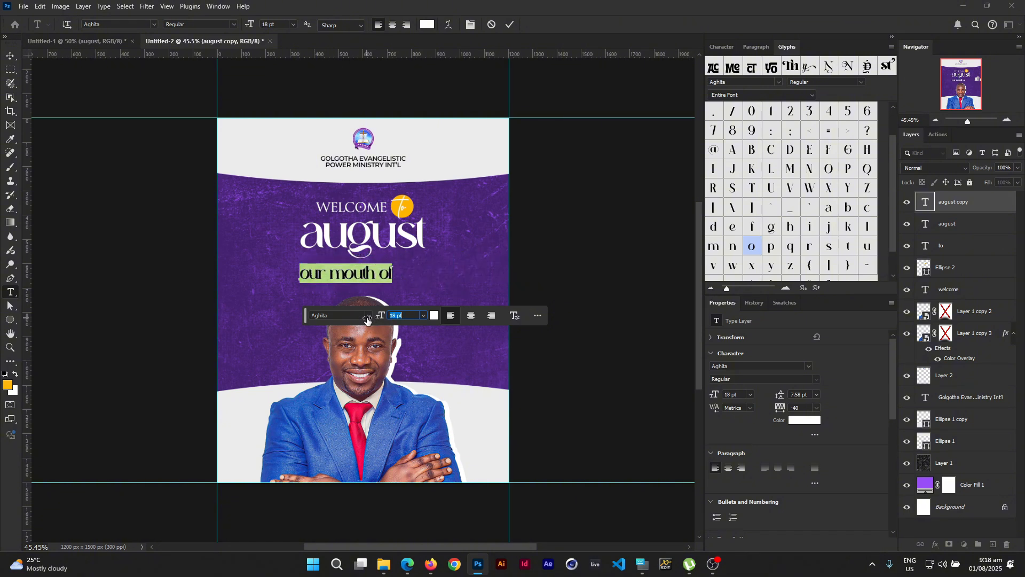
left_click(507, 25)
key("v")
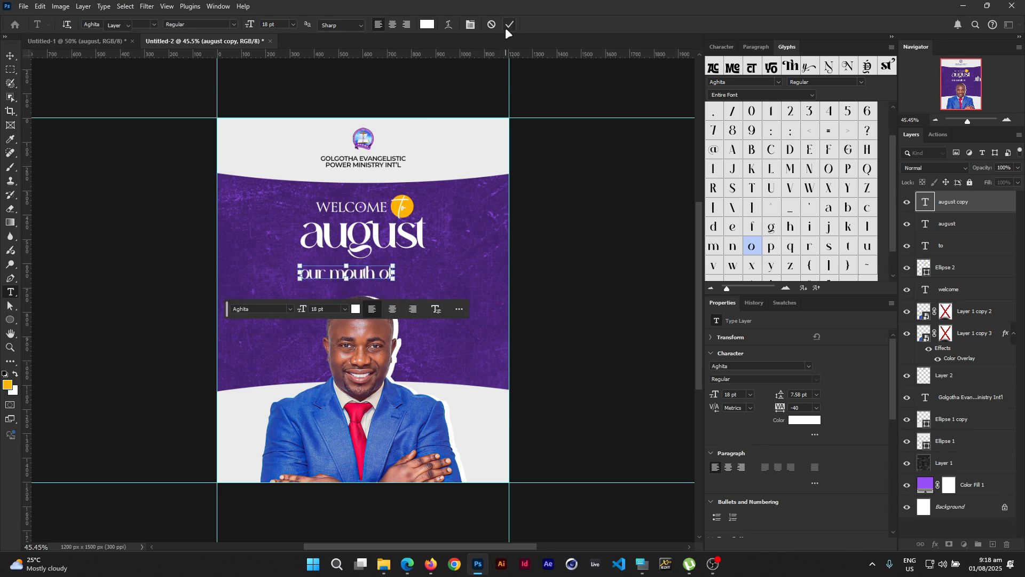
left_click_drag(358, 275, 415, 264)
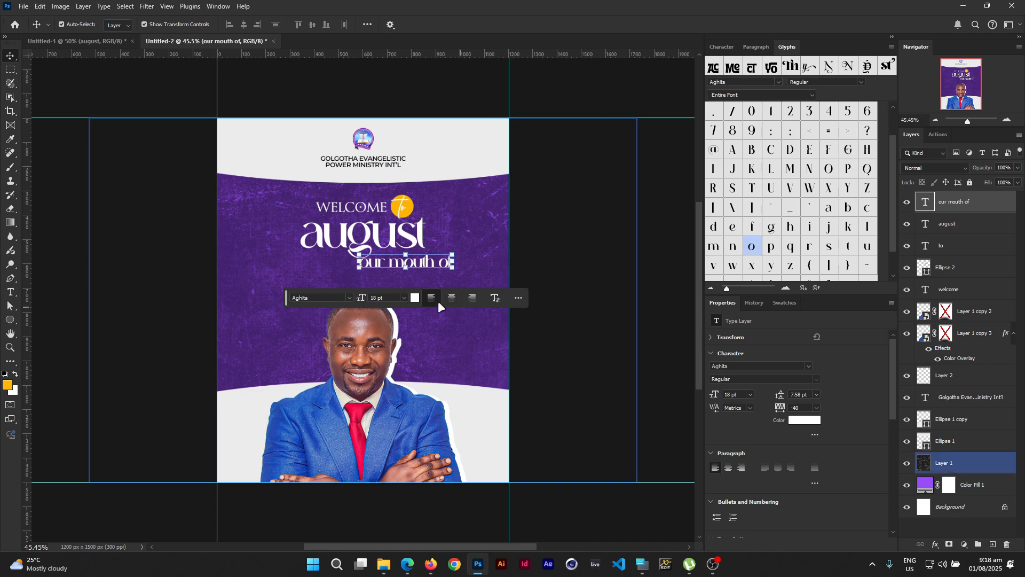
left_click_drag(364, 300, 356, 304)
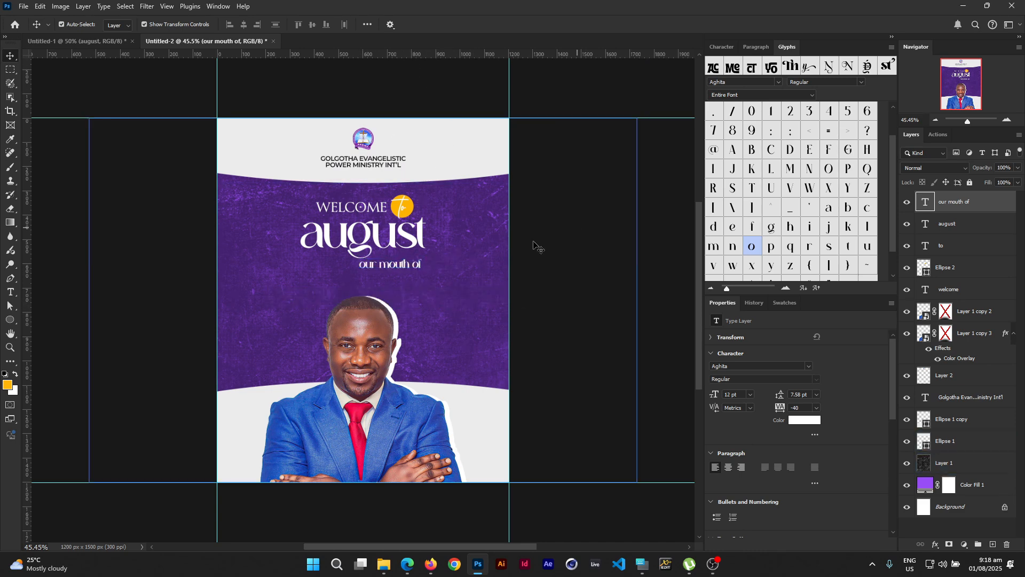
left_click_drag(416, 266, 426, 258)
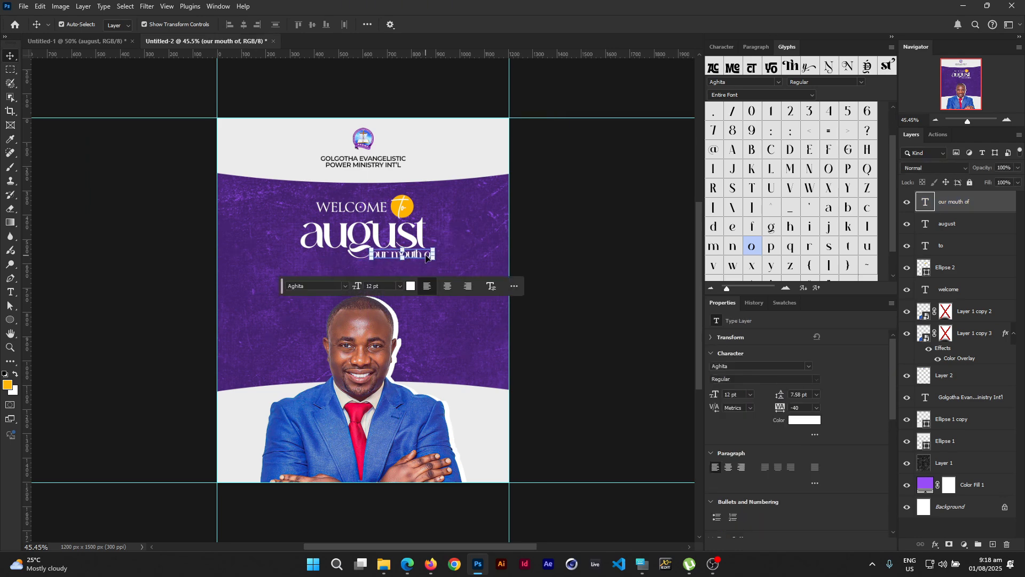
left_click(616, 243)
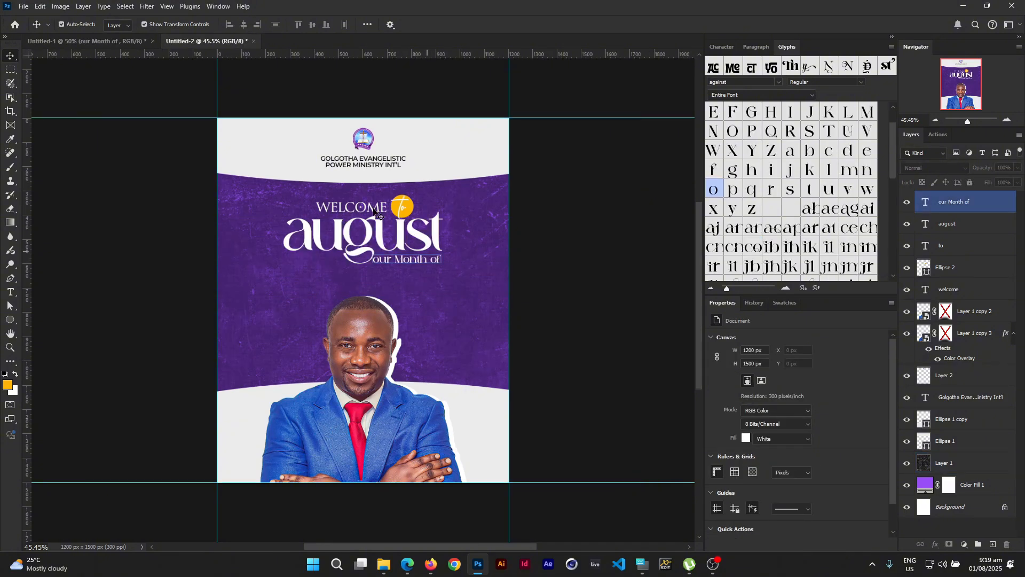
Step: Examine the placement, font and size of the "WELCOME", "august" and "our Month of" texts
left_click(372, 209)
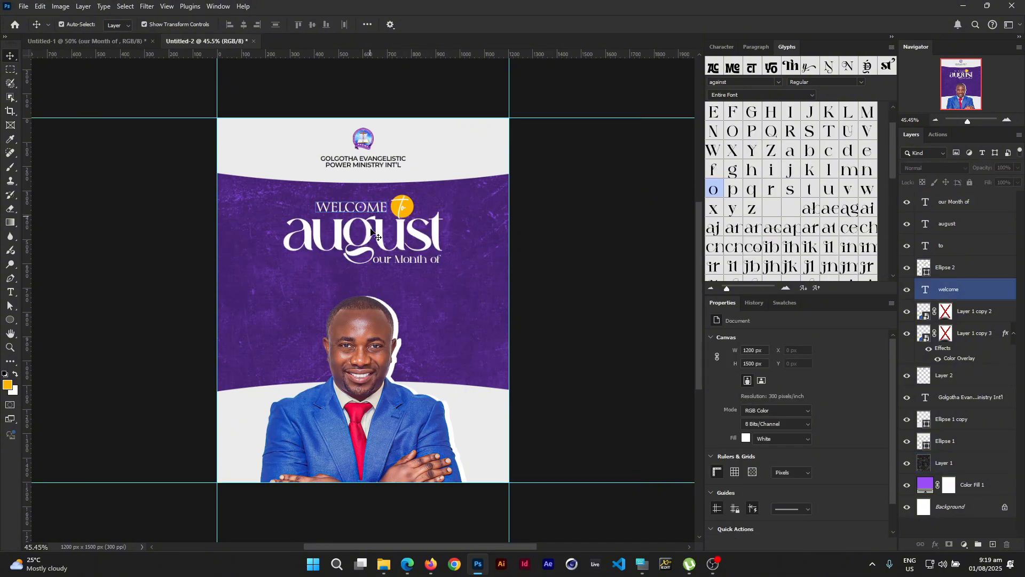
left_click(374, 237)
scroll(373, 235, "up", 2)
left_click(373, 236)
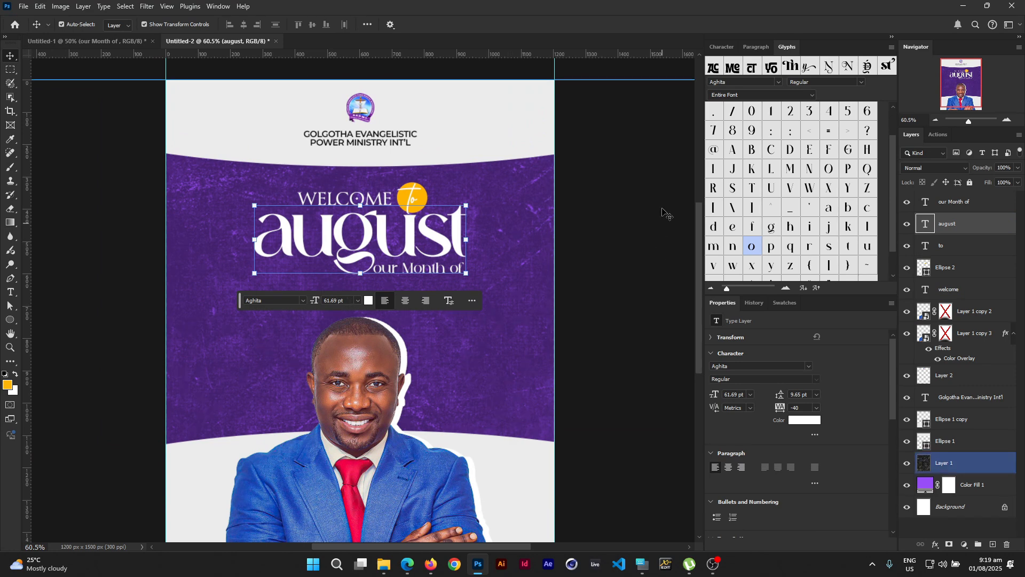
left_click(605, 203)
left_click(438, 268)
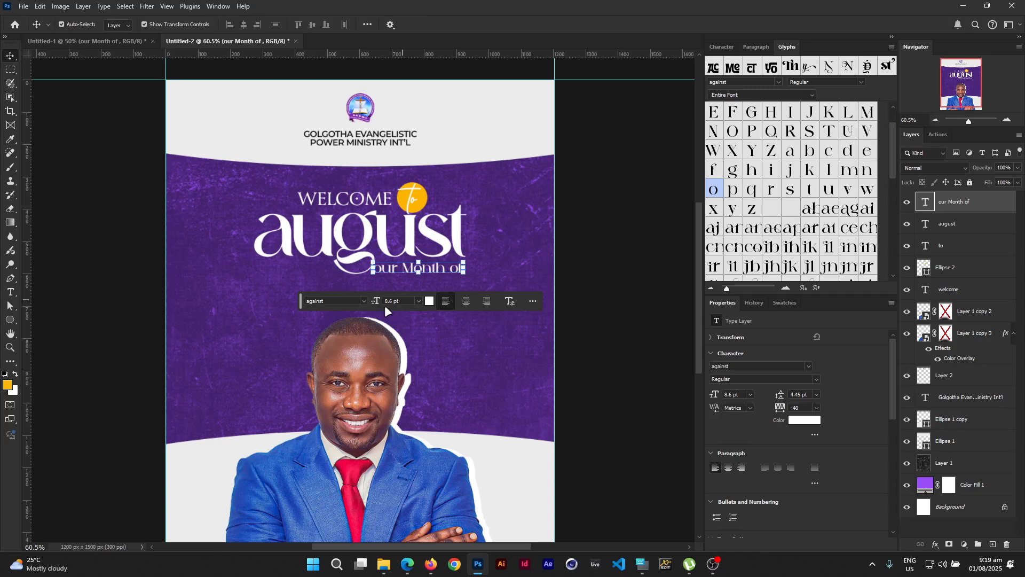
left_click(595, 231)
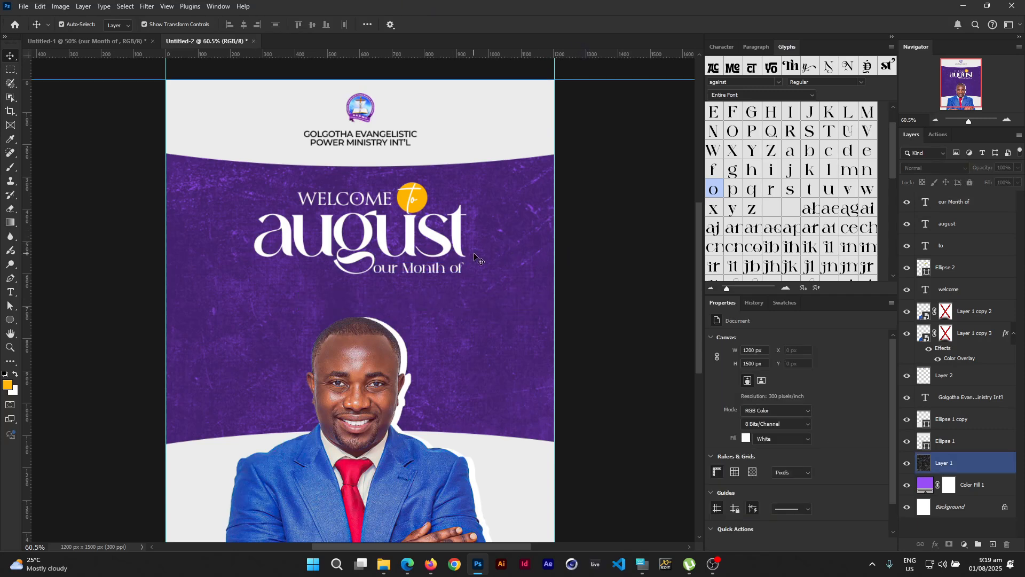
left_click(449, 243)
left_click(358, 312)
left_click(382, 333)
Step: Duplicate the "august" text below "our Month of" and replace the copy's wording with "mantles"
left_click(363, 239)
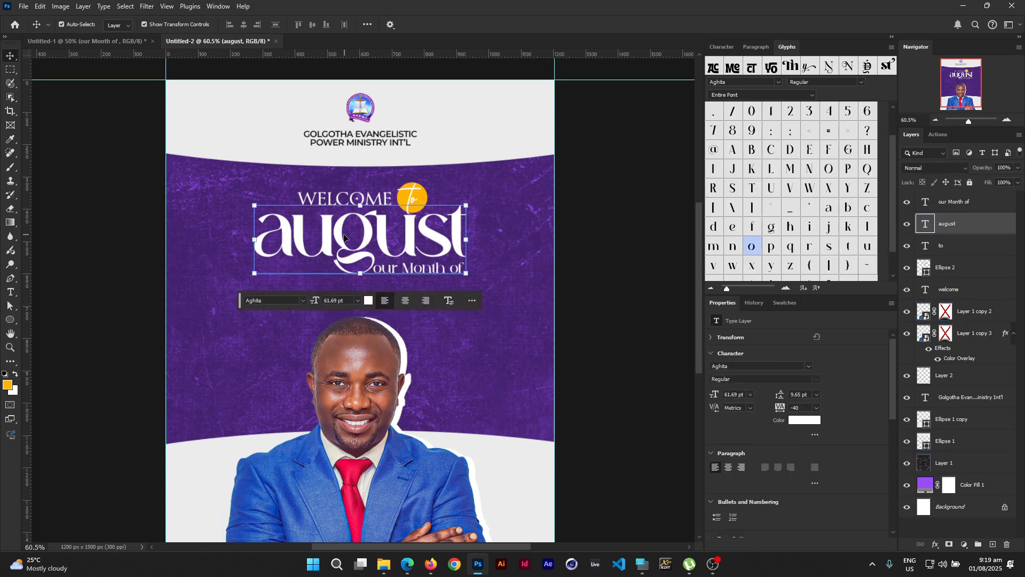
left_click_drag(344, 247, 341, 315)
double_click(340, 310)
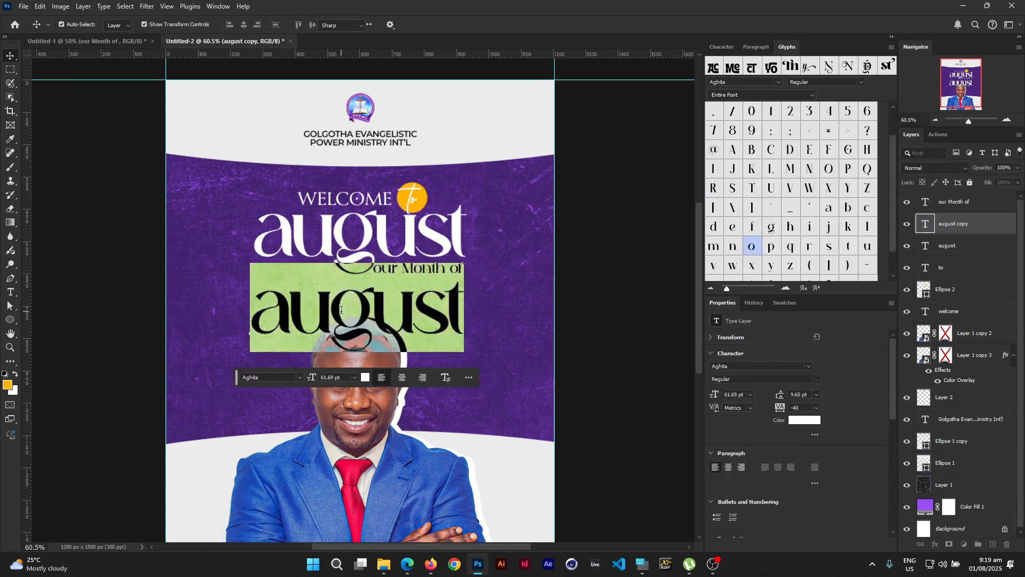
type("man")
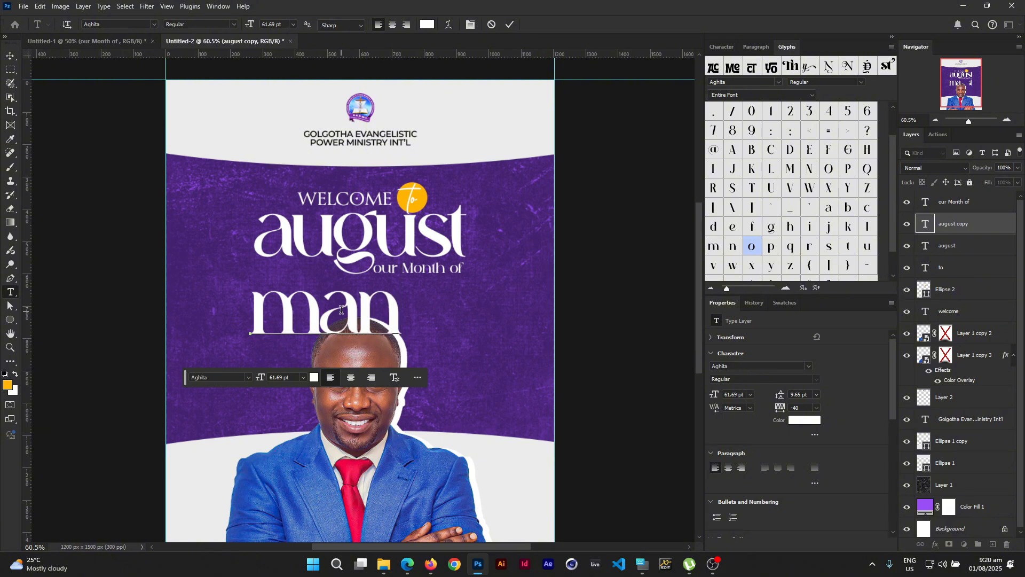
type("tles")
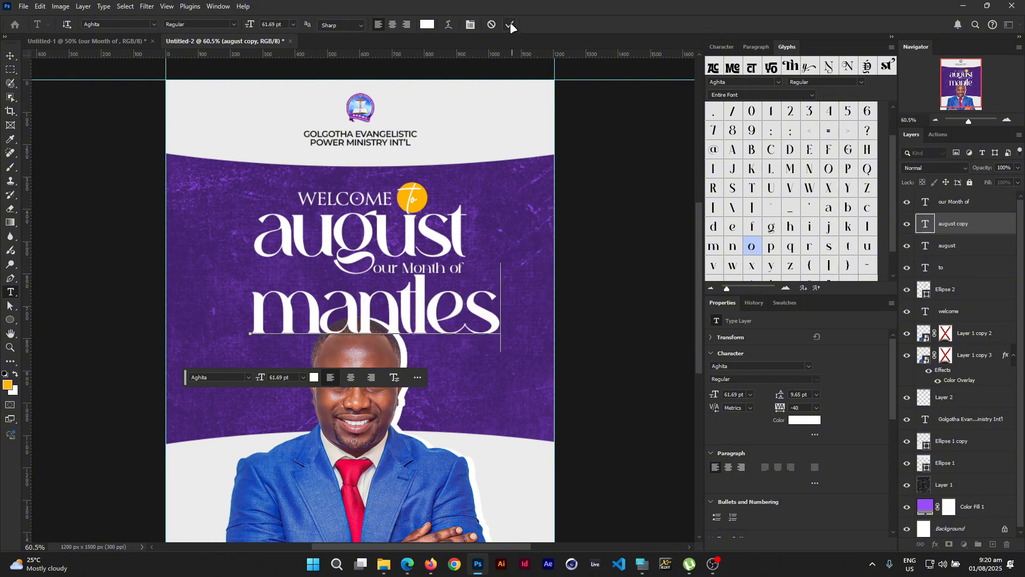
Step: Check the "mantles" font in the finished flyer and set the new "mantles" text to Anton Regular
key("ctrl+a")
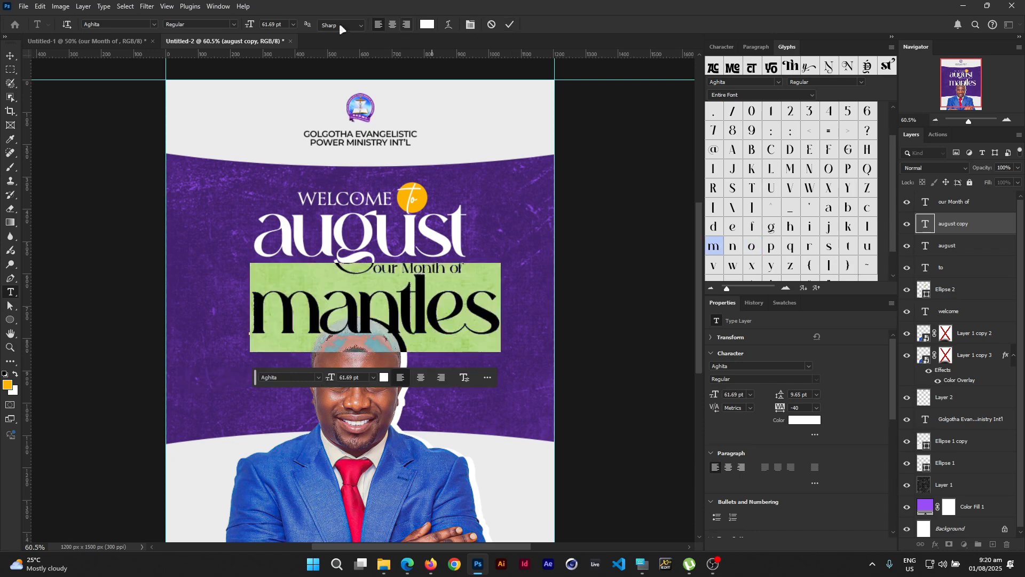
left_click(111, 41)
key("v")
left_click(278, 289)
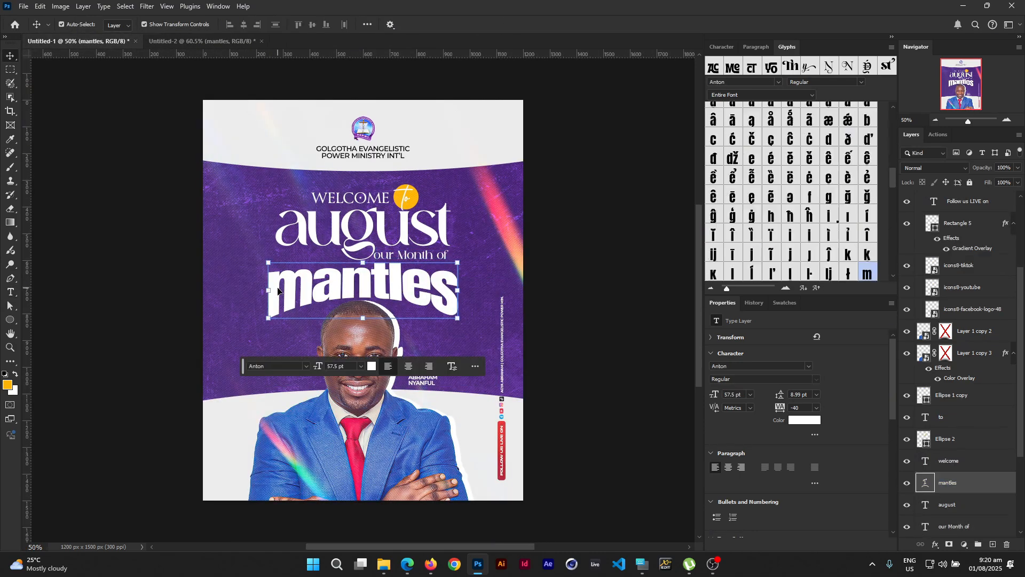
left_click(198, 41)
double_click(300, 288)
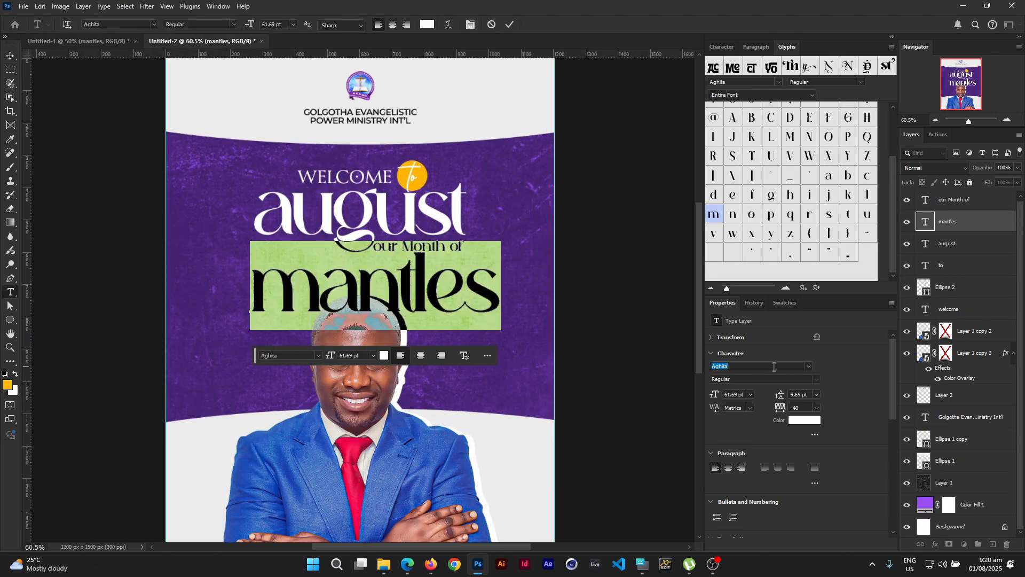
type("Anton")
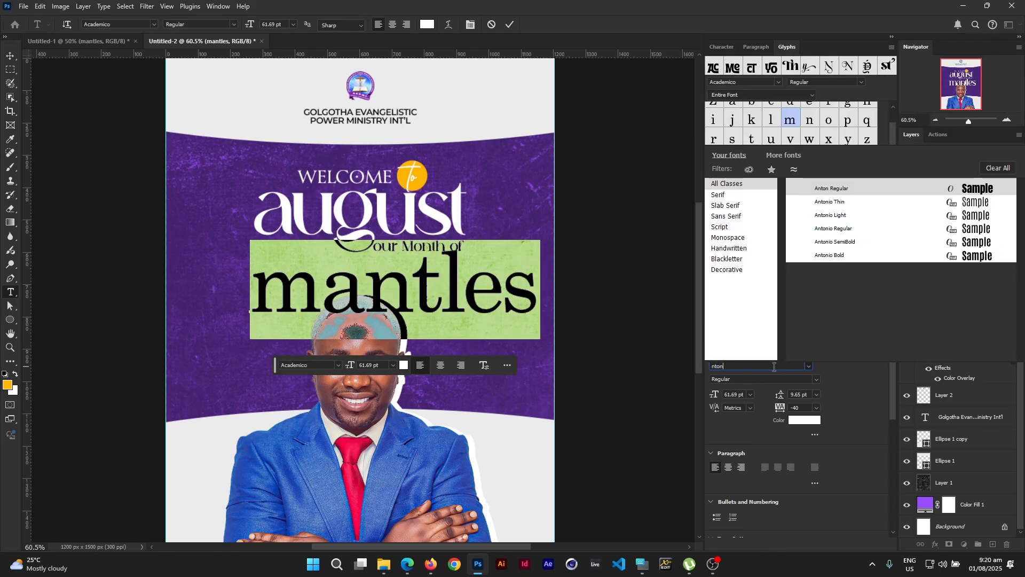
key("Return")
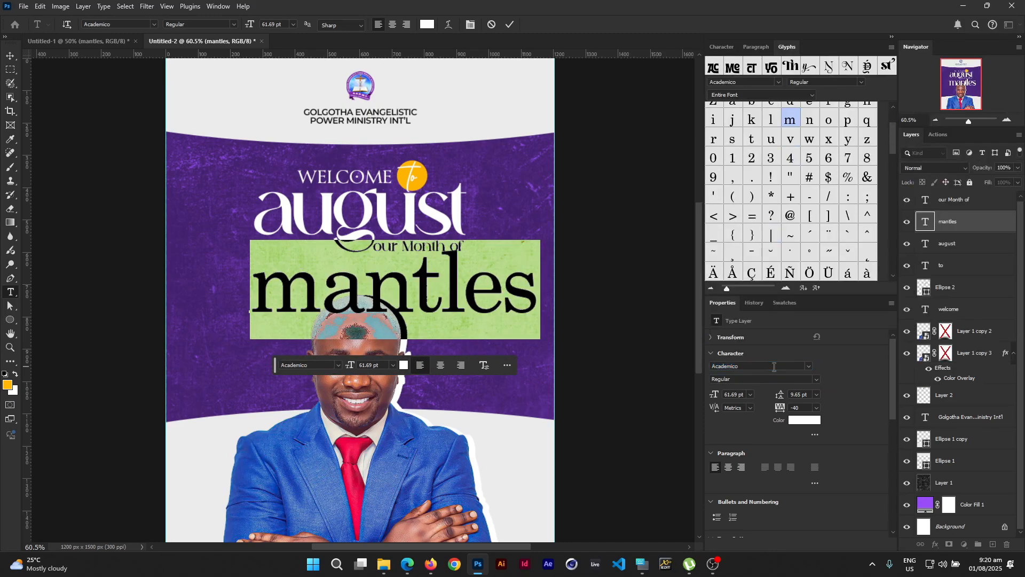
type("anton")
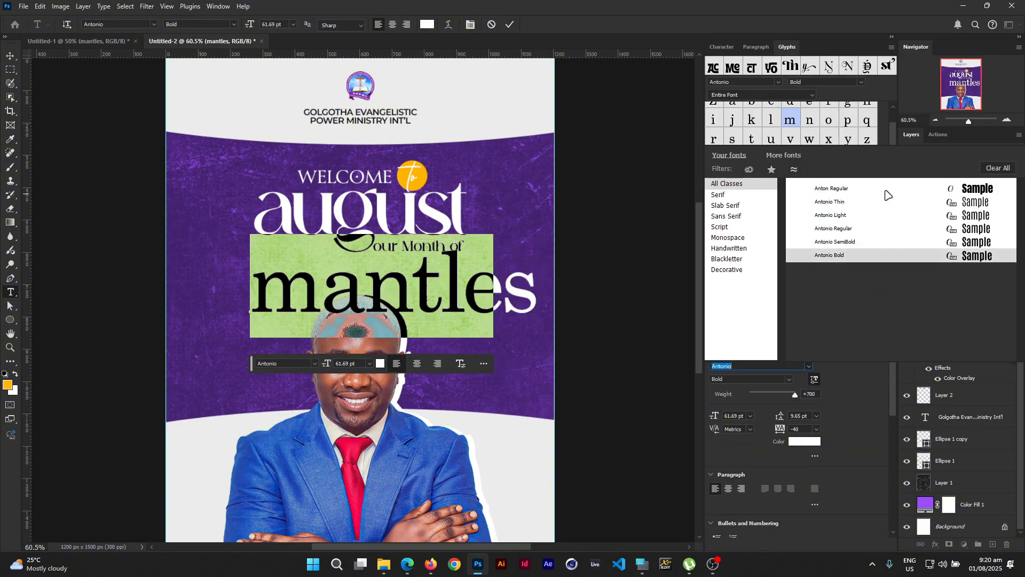
left_click(883, 188)
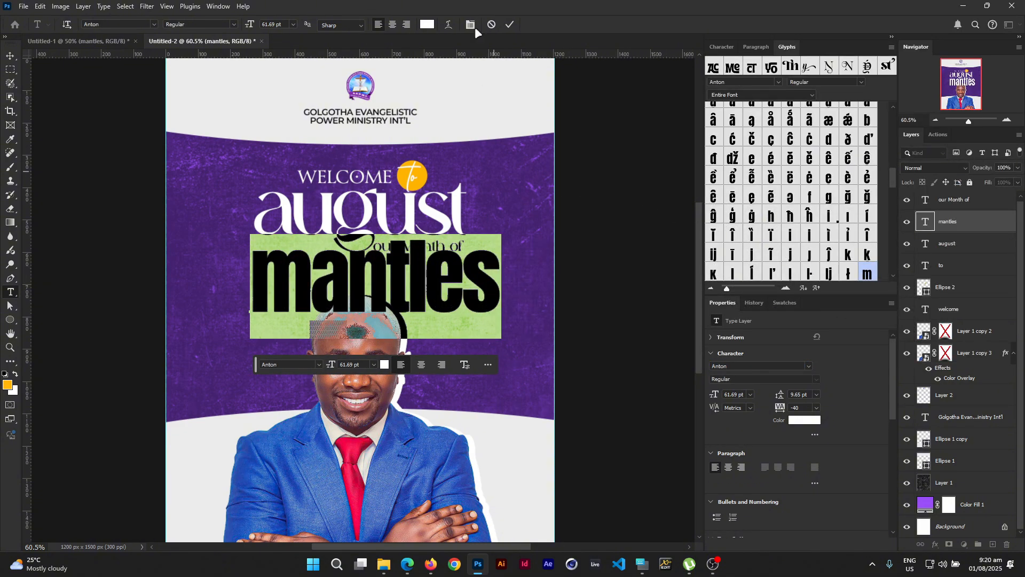
left_click(509, 21)
Step: Centre "mantles" slightly below "our Month of" and move its layer behind the portrait and its white outline, directly above Layer 2
key("v")
left_click_drag(429, 296, 413, 309)
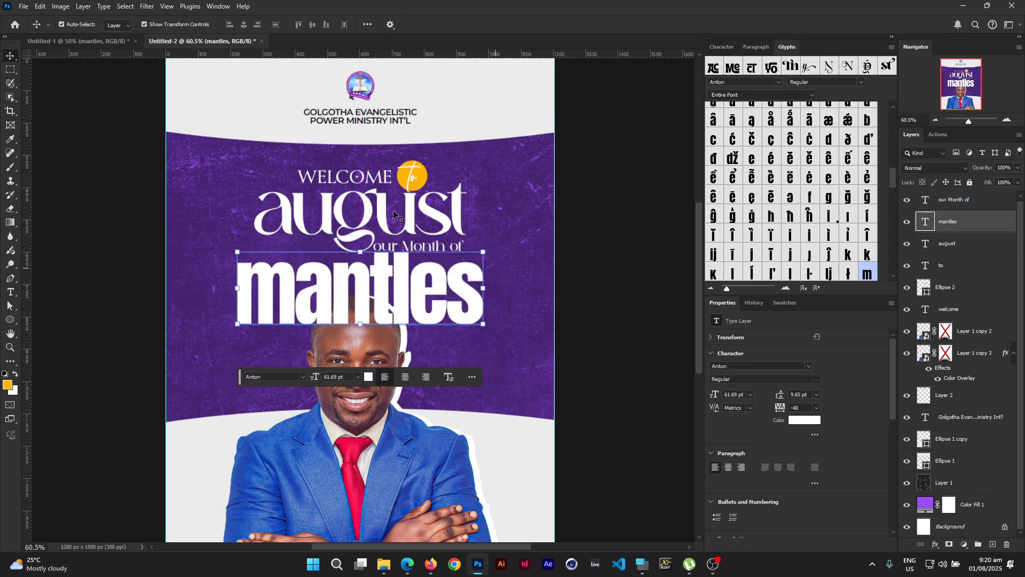
left_click_drag(980, 224, 978, 377)
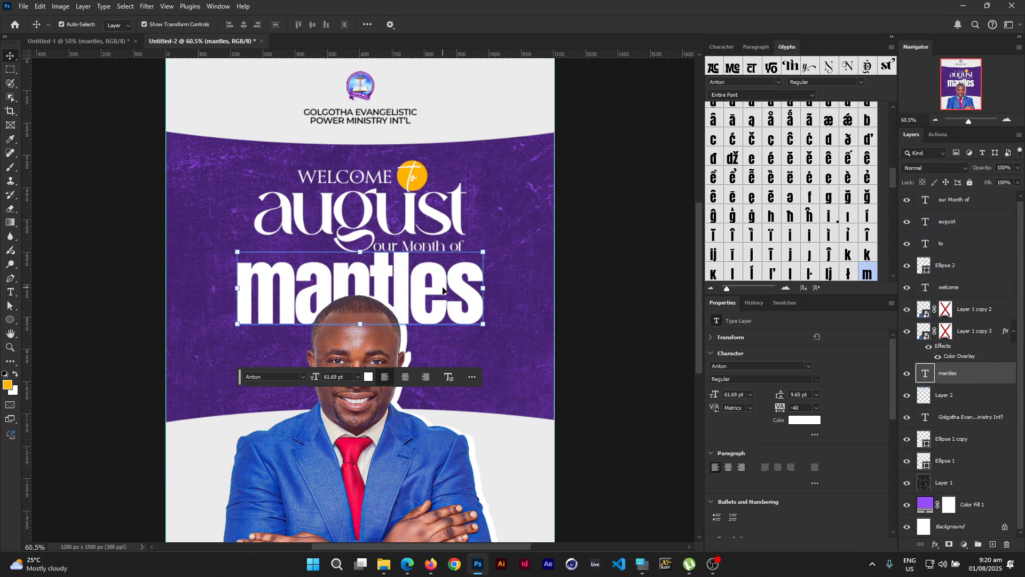
left_click_drag(443, 288, 441, 293)
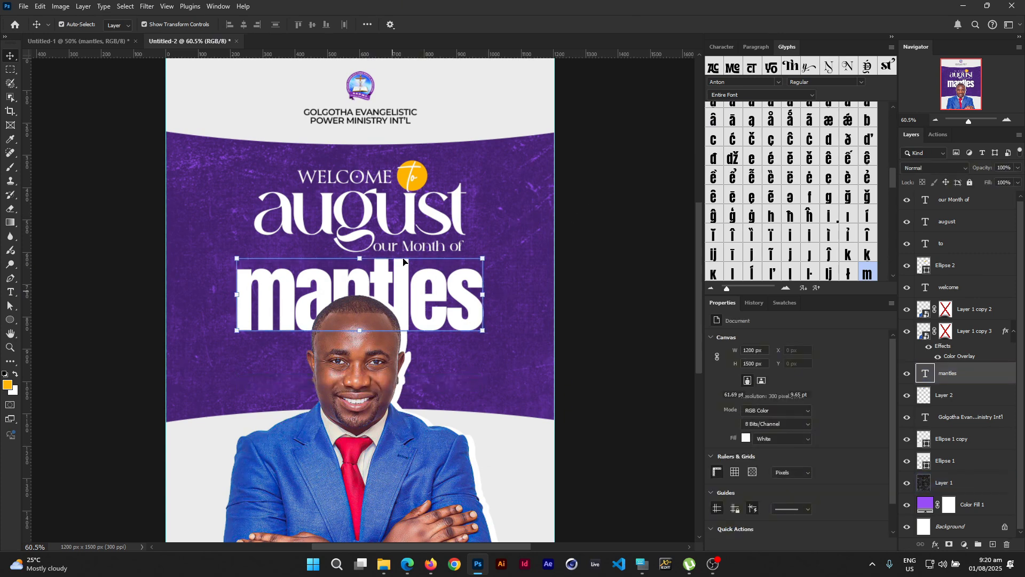
Step: Warp the "mantles" text with the Arc Lower style at -33% horizontal bend, using the finished flyer's curved text as reference
left_click(105, 37)
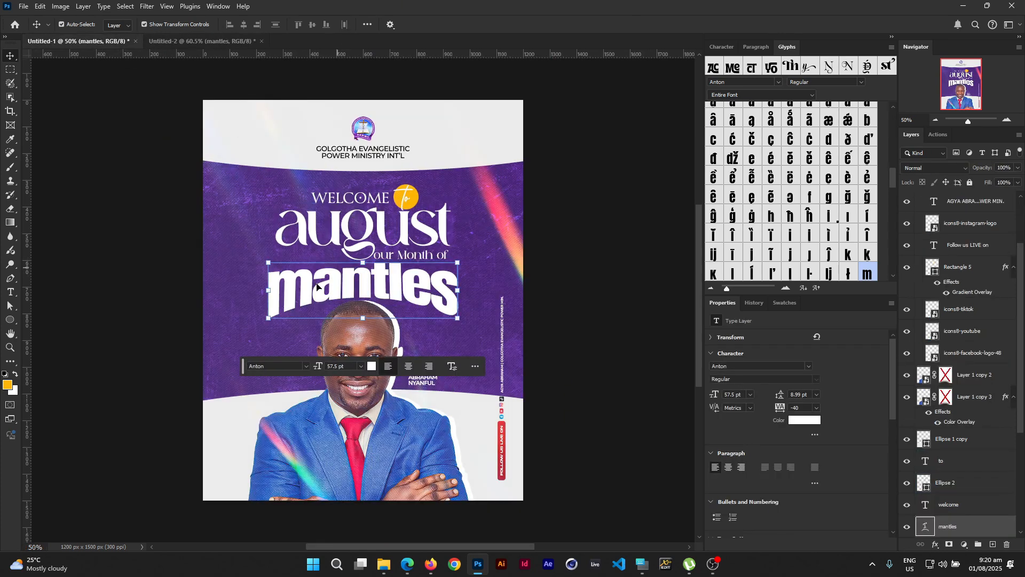
left_click(212, 41)
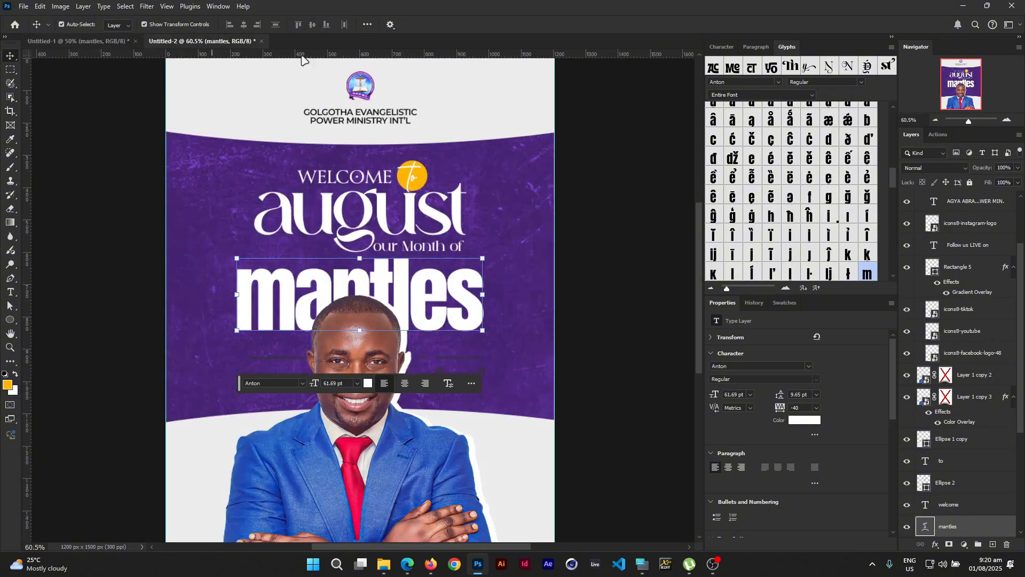
double_click(365, 286)
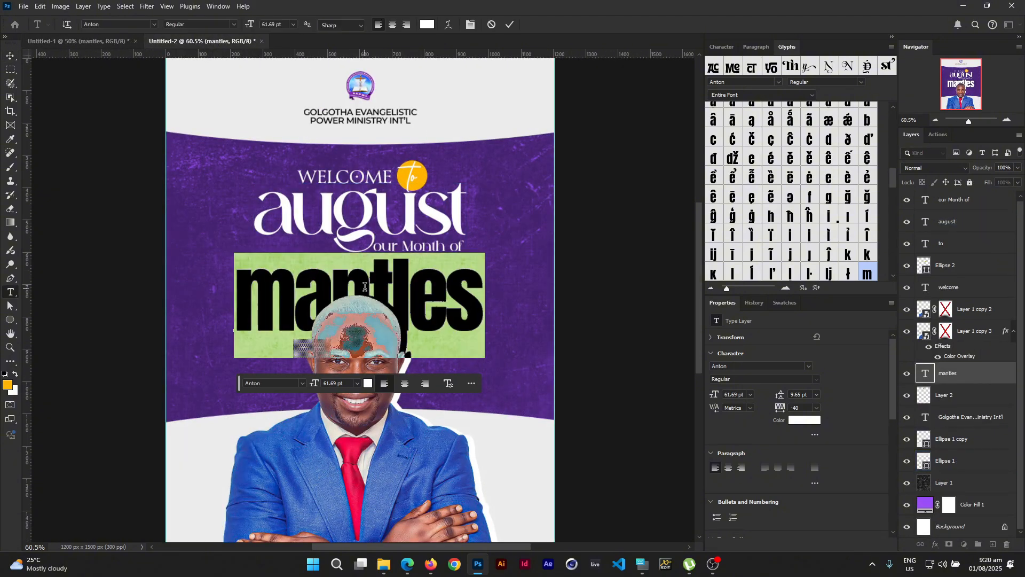
left_click(448, 24)
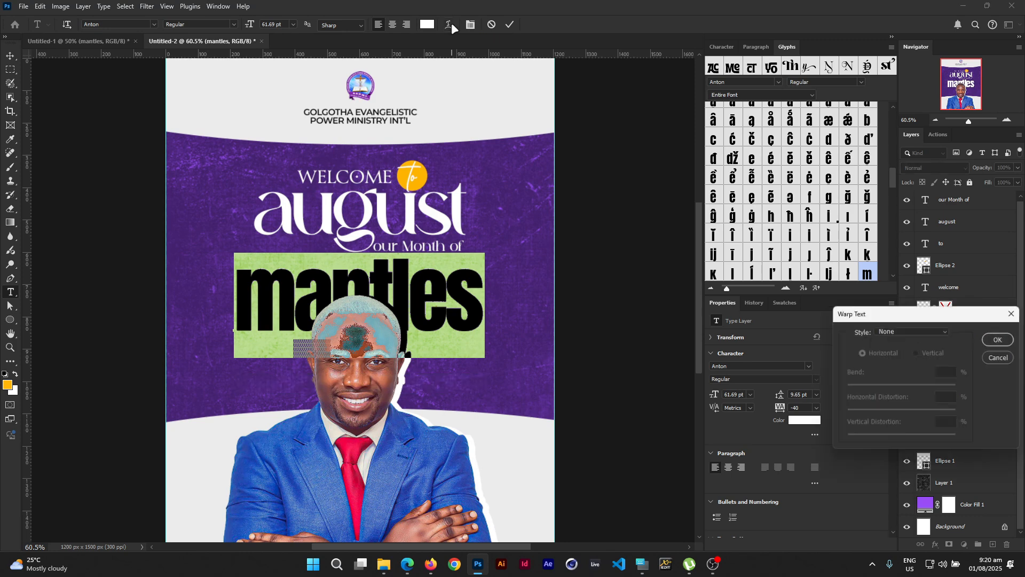
left_click(896, 333)
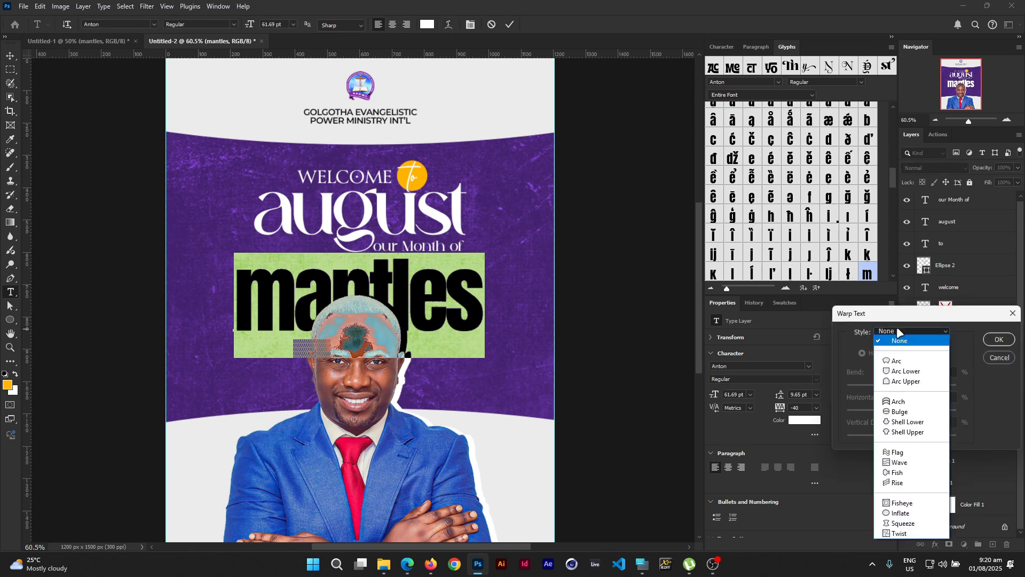
left_click(907, 371)
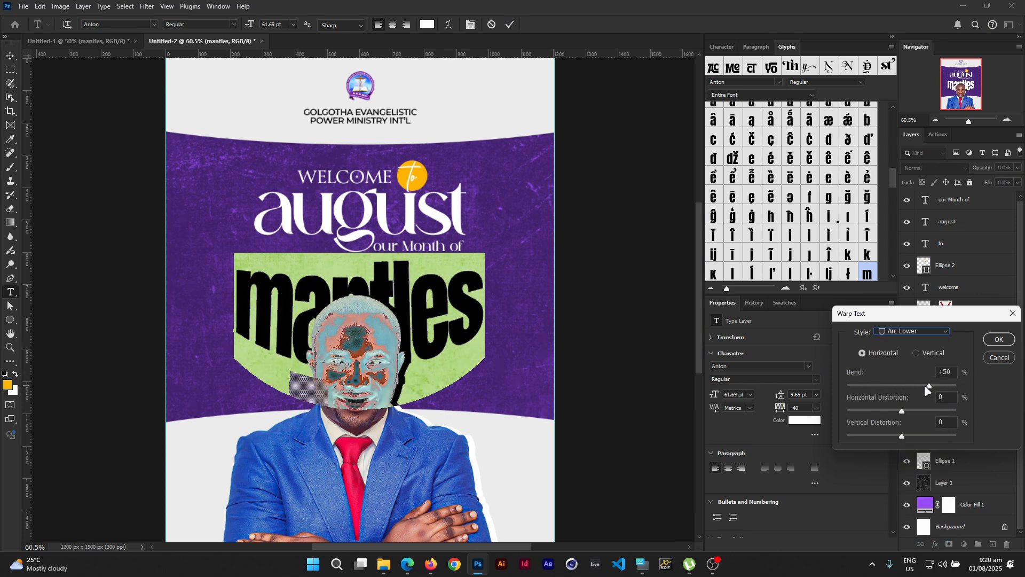
left_click_drag(915, 385, 883, 391)
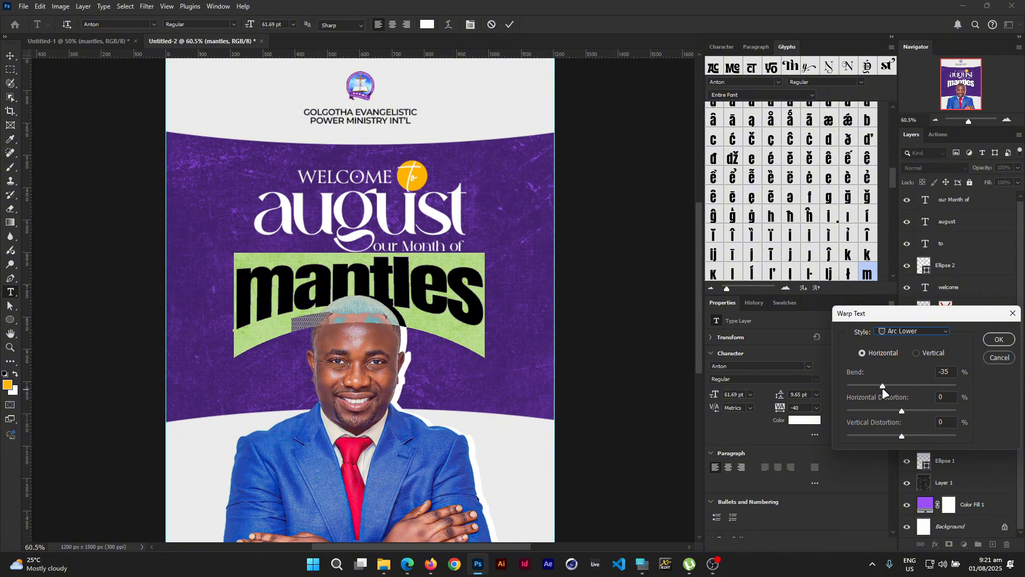
left_click_drag(884, 393, 886, 393)
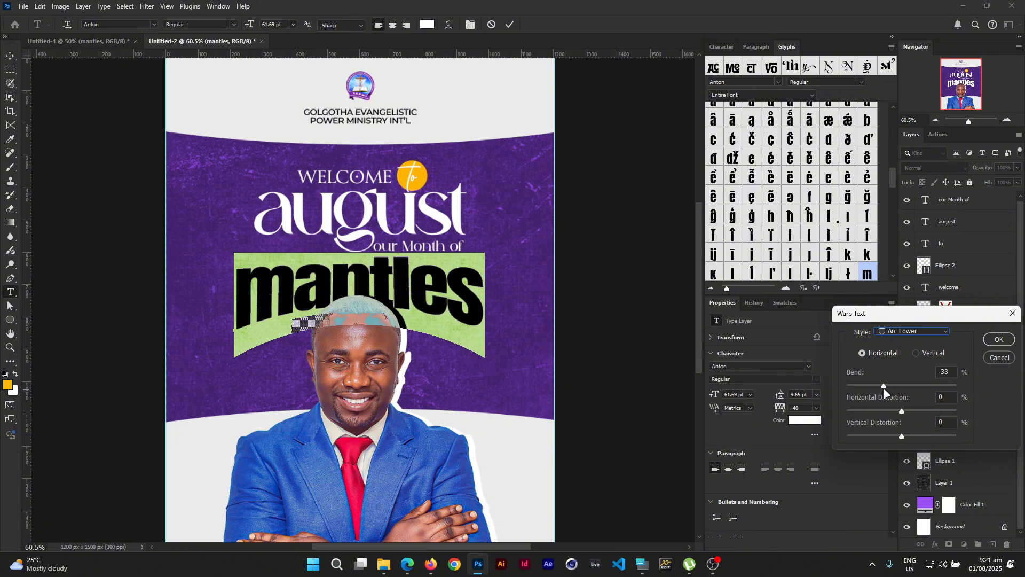
left_click(998, 341)
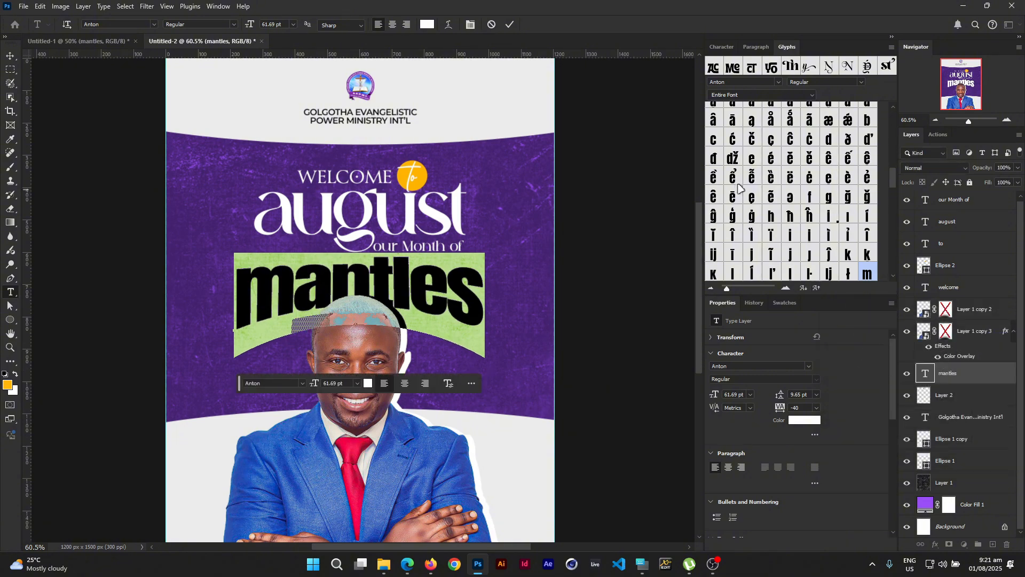
left_click(510, 25)
key("v")
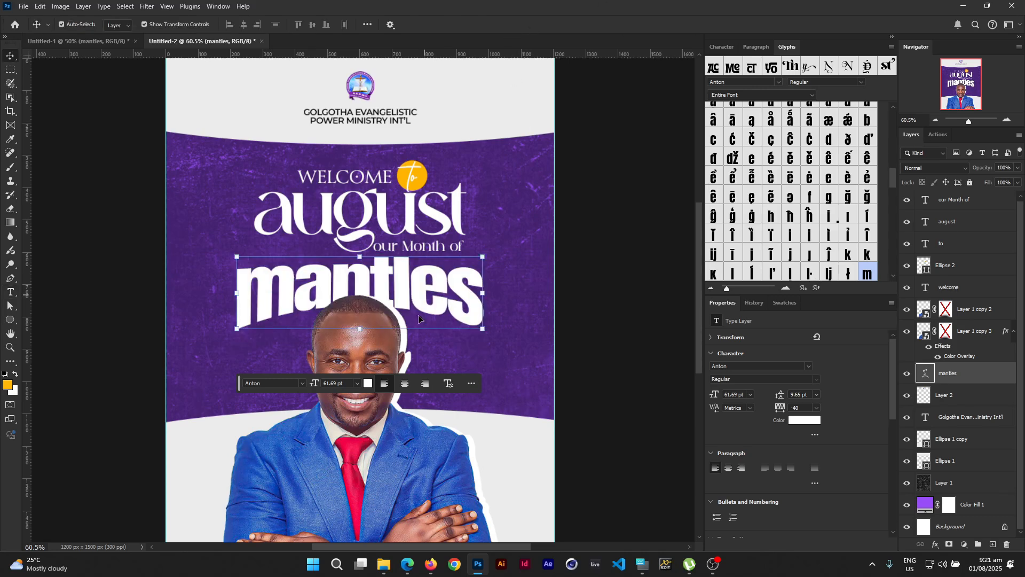
Step: Move the portrait and its white outline layer together about 50 px down, away from the "mantles" text
left_click(443, 336)
scroll(443, 337, "down", 2)
left_click(359, 356)
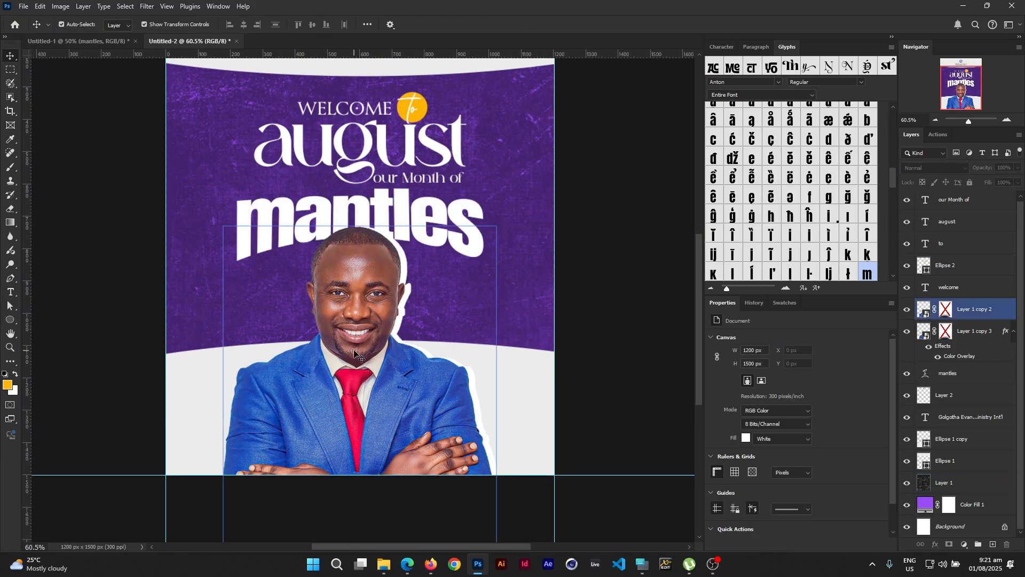
left_click(973, 340, "shift")
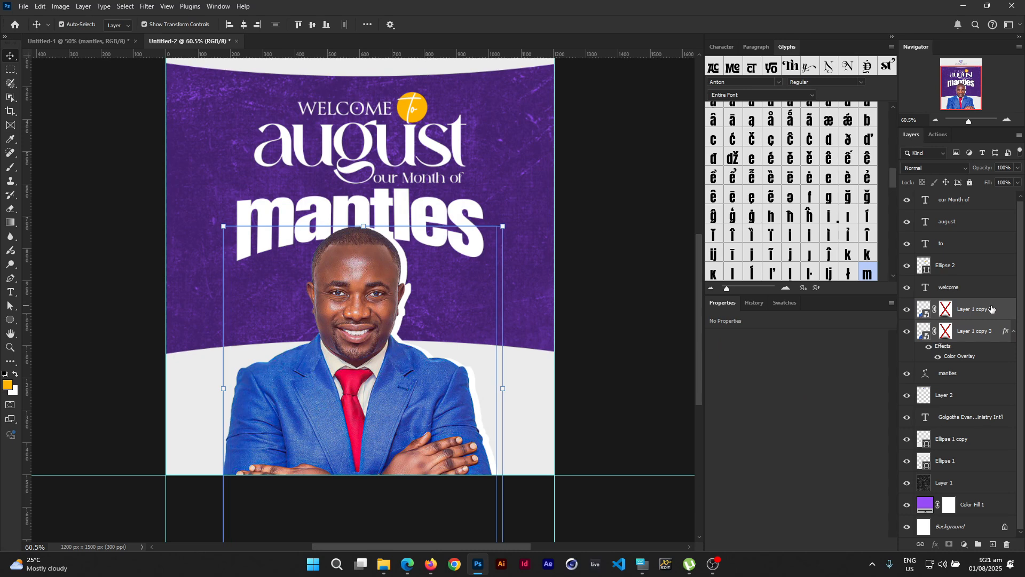
key("shift+Down")
key("shift+Down")
key("shift+Down")
key("shift+Down")
key("shift+Down")
key("shift+Down")
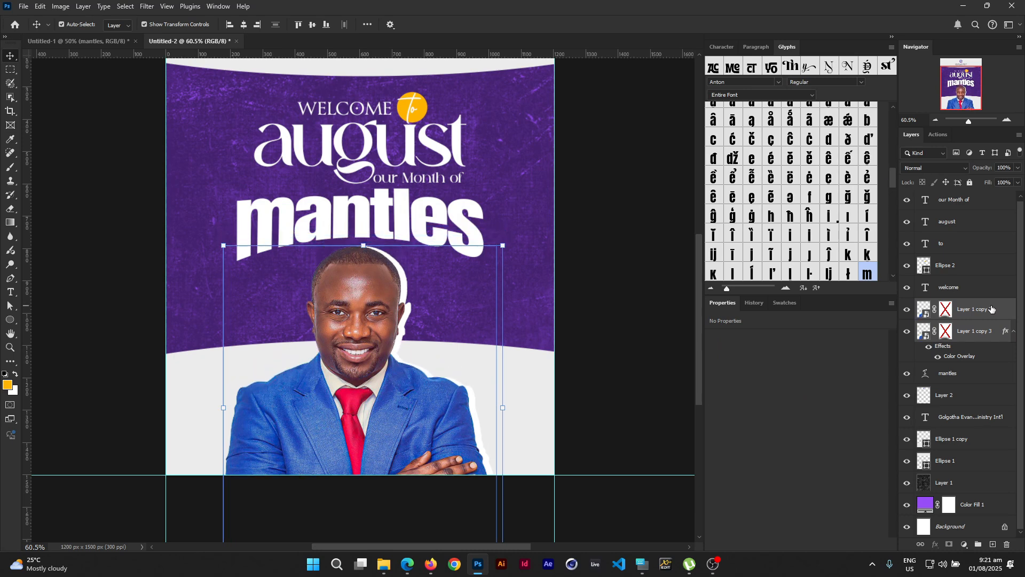
key("shift+Up")
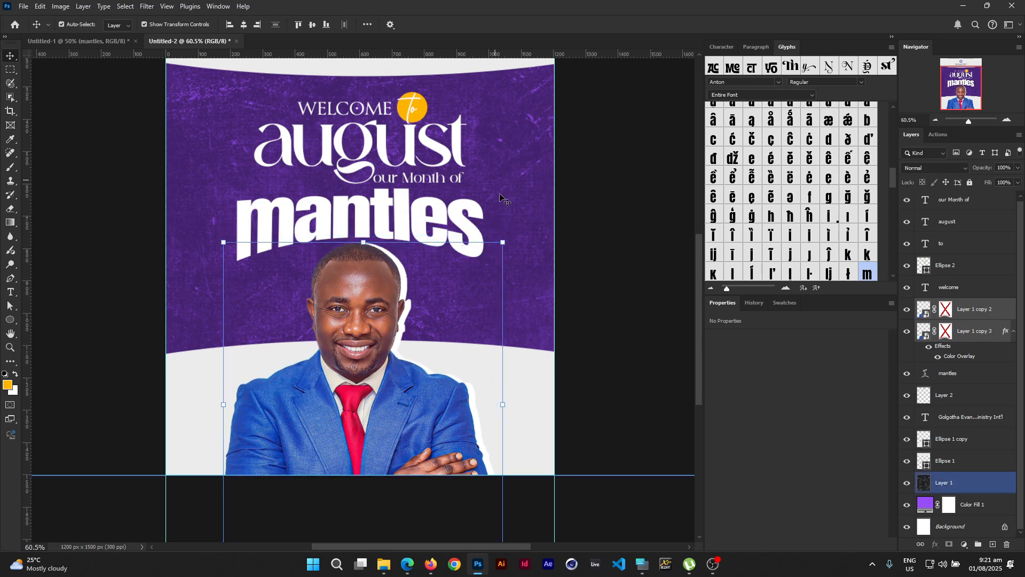
left_click(639, 185)
Step: Review the flyer's header, title texts, curved shapes and portrait placement
scroll(615, 212, "up", 3)
scroll(372, 214, "up", 2)
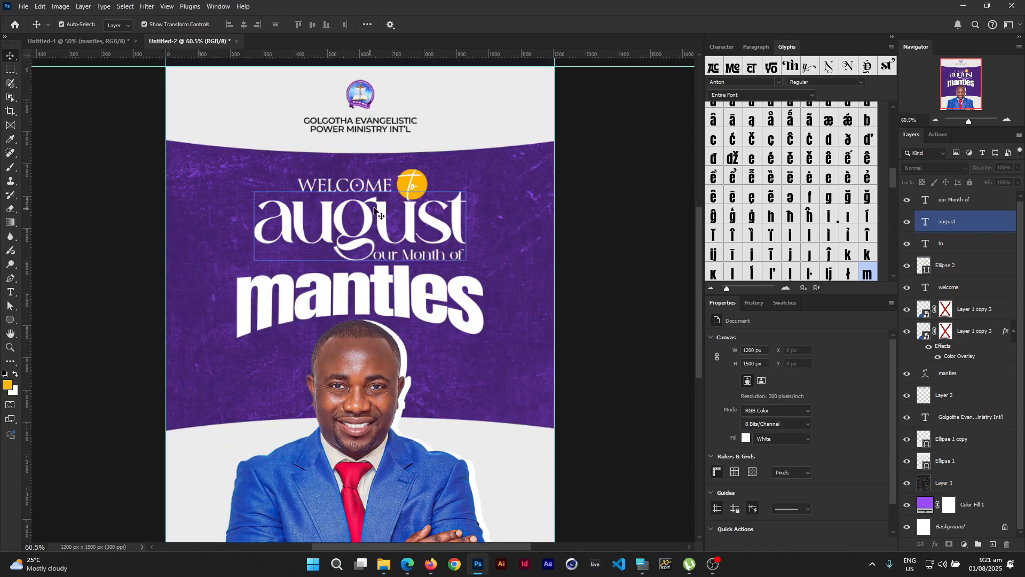
scroll(376, 214, "down", 1)
left_click(361, 233)
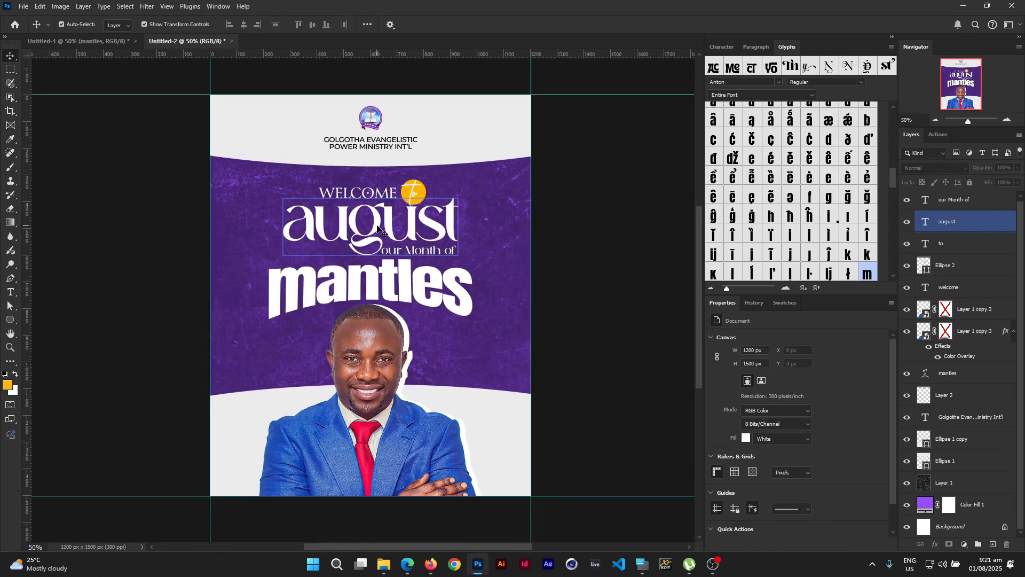
left_click(337, 157)
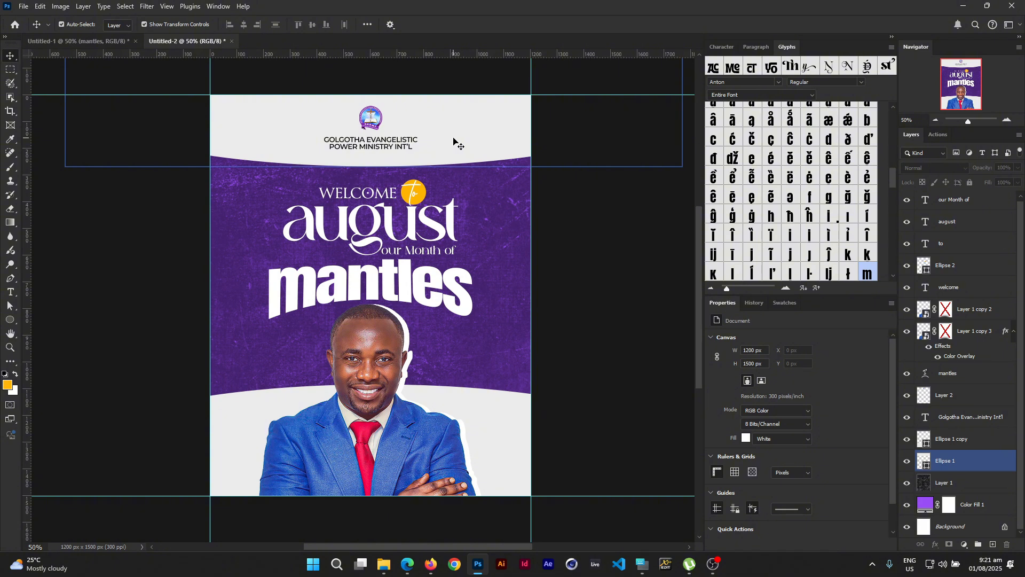
left_click(429, 458)
left_click(430, 386)
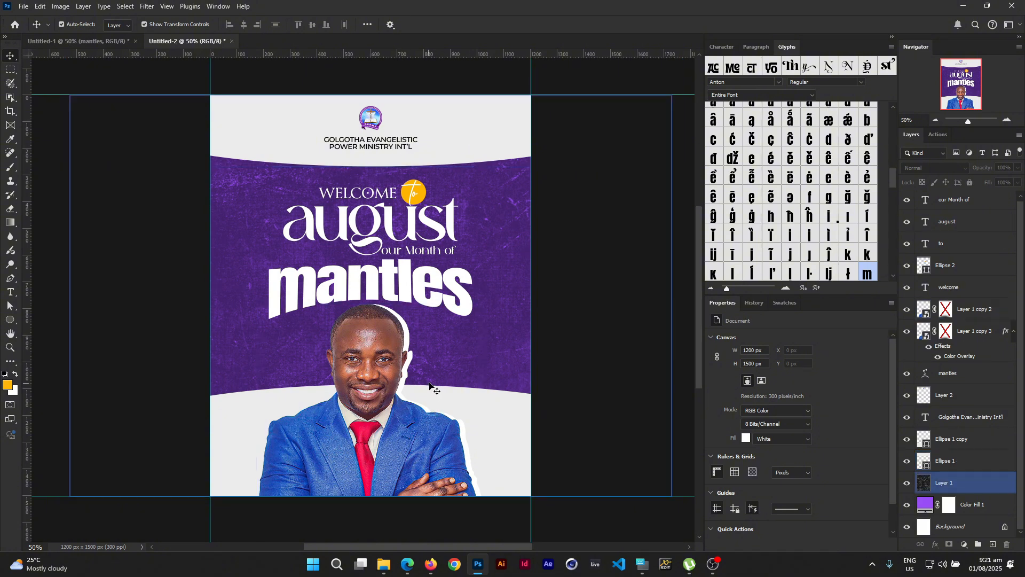
left_click(372, 285)
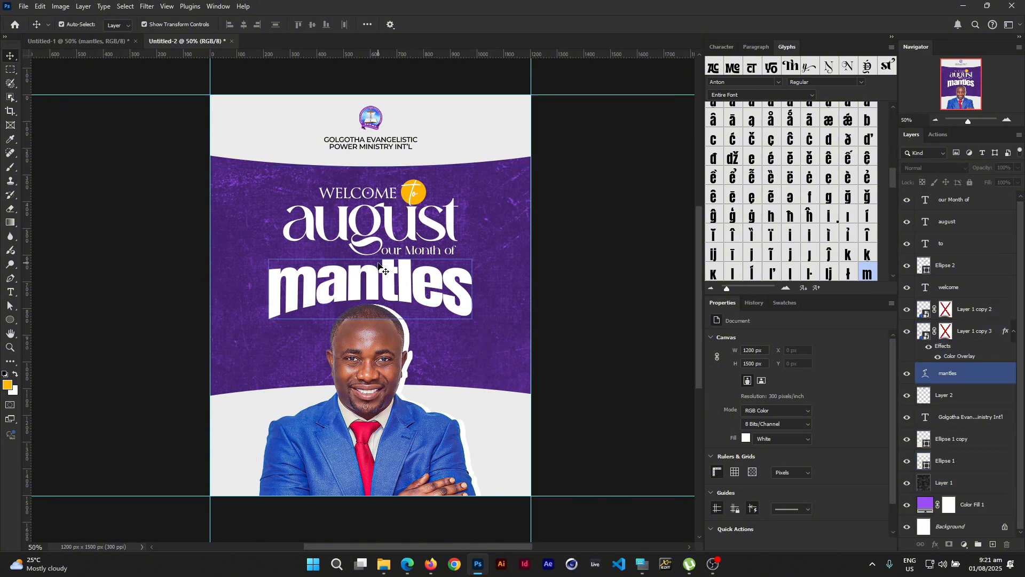
left_click(364, 239)
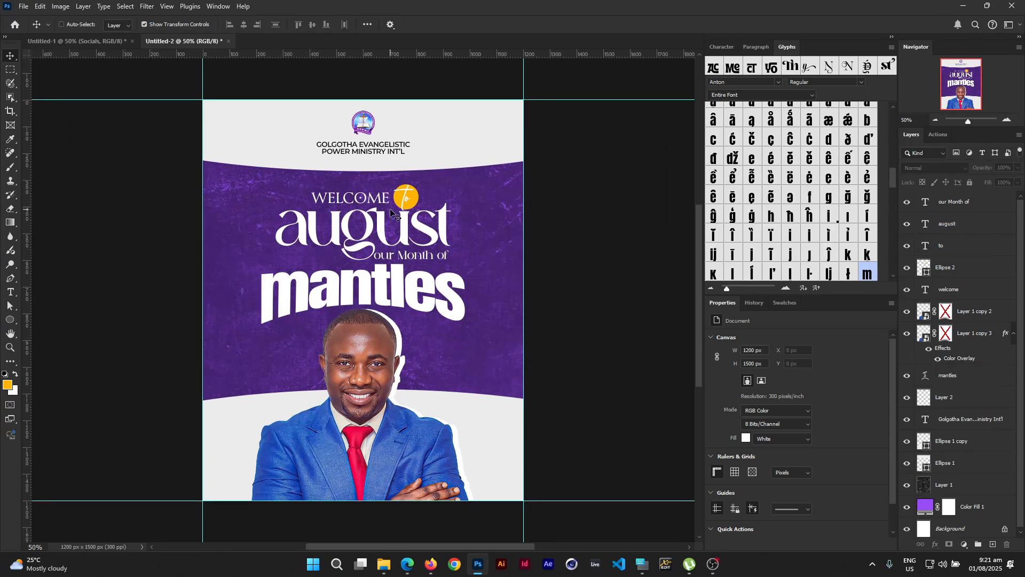
Step: Paste the finished flyer's Socials group and place the vertical strip near the flyer's right edge, at X 1090 px, Y 969.5 px
key("ctrl+v")
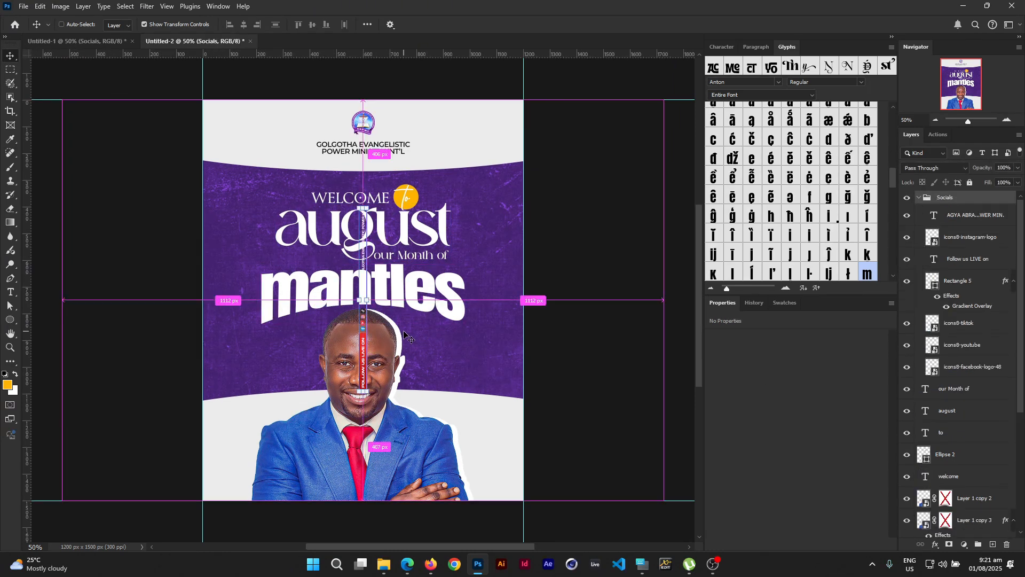
key("ctrl+t")
key("shift+Right")
key("shift+Right")
key("shift+Right")
key("shift+Right")
key("shift+Right")
key("shift+Right")
key("shift+Right")
key("shift+Right")
key("shift+Right")
key("shift+Right")
key("shift+Right")
key("shift+Right")
key("shift+Right")
key("shift+Right")
key("shift+Right")
key("shift+Right")
key("shift+Right")
key("shift+Right")
key("shift+Right")
key("shift+Right")
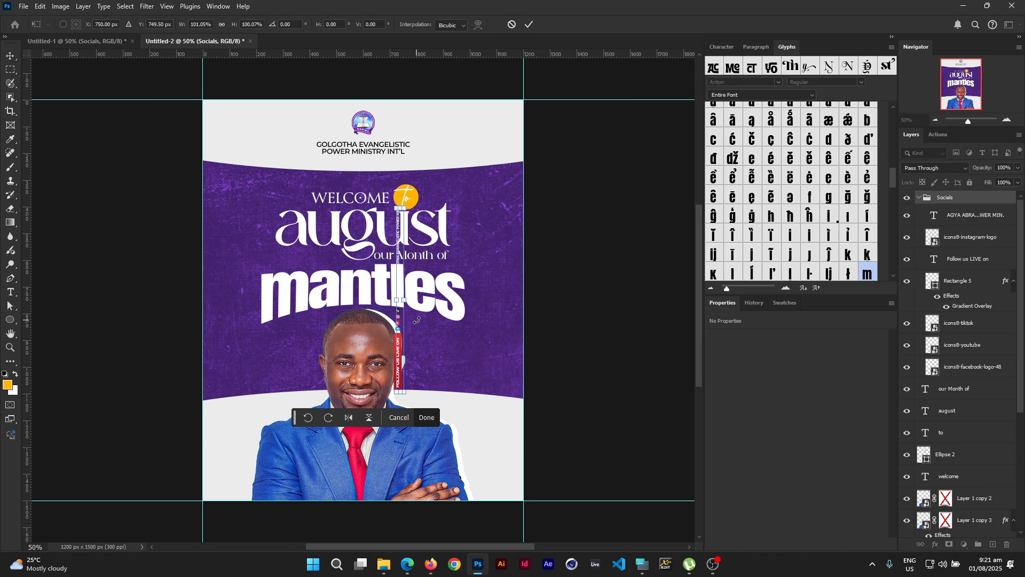
key("shift+Right")
key("shift+Right")
key("shift+Right")
key("shift+Right")
key("shift+Right")
key("shift+Right")
key("shift+Down")
key("shift+Down")
key("shift+Down")
key("shift+Down")
key("shift+Down")
key("shift+Down")
key("shift+Down")
key("shift+Down")
key("shift+Down")
key("shift+Down")
key("shift+Down")
key("shift+Down")
key("shift+Down")
key("shift+Down")
key("shift+Down")
key("shift+Down")
key("shift+Down")
key("shift+Down")
key("shift+Down")
key("shift+Down")
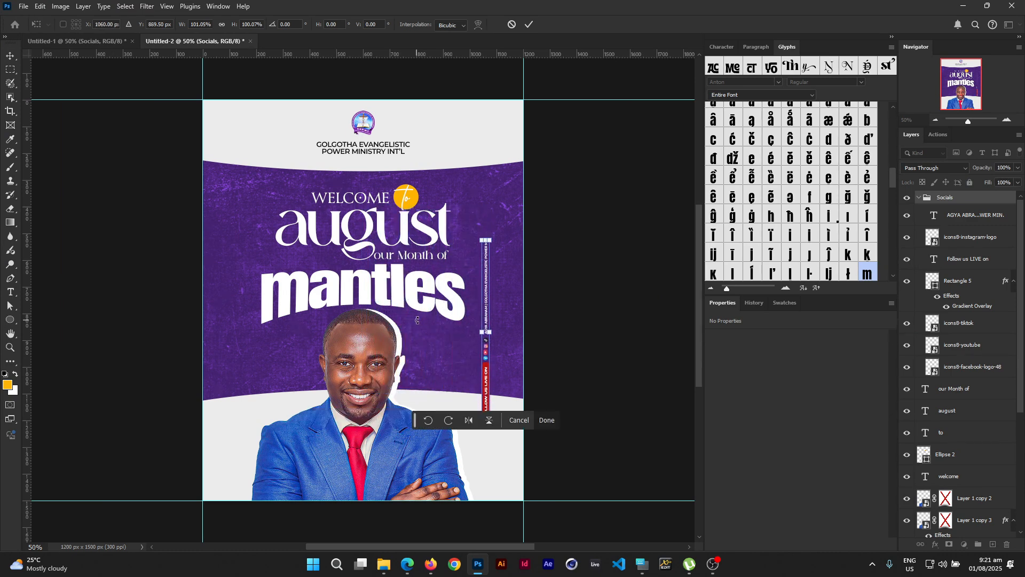
key("shift+Right")
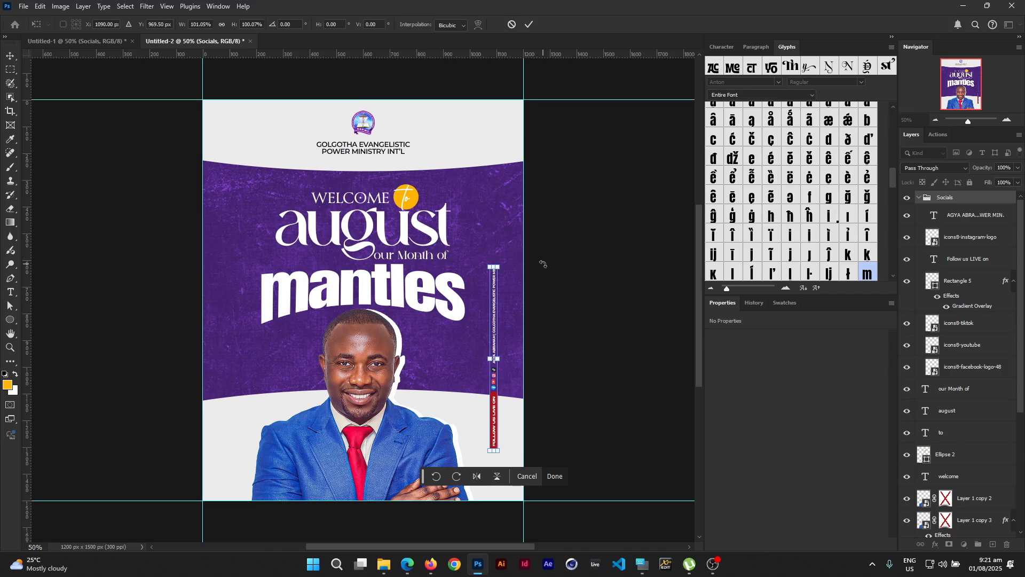
key("Return")
left_click(555, 239)
left_click(494, 439)
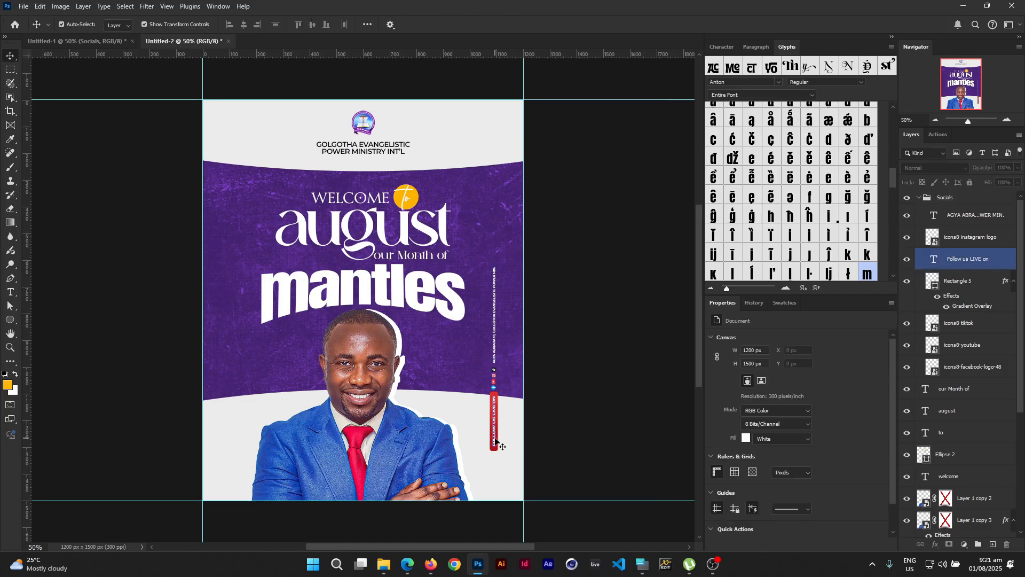
left_click(587, 501)
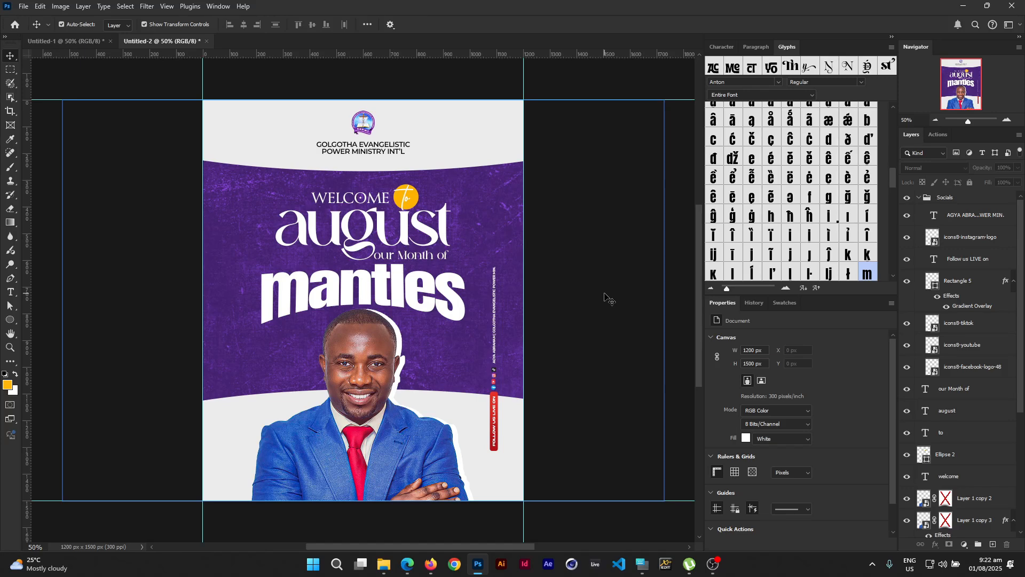
Step: Paste the finished flyer's Halftone pattern and Layer 9 copy light-leak layers above all other layers
key("ctrl+v")
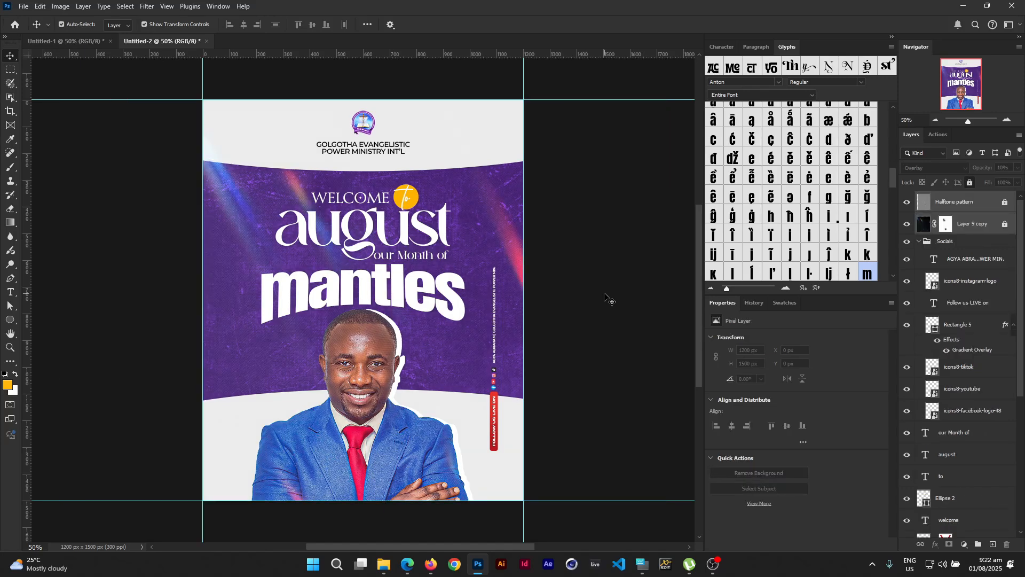
key("ctrl+z")
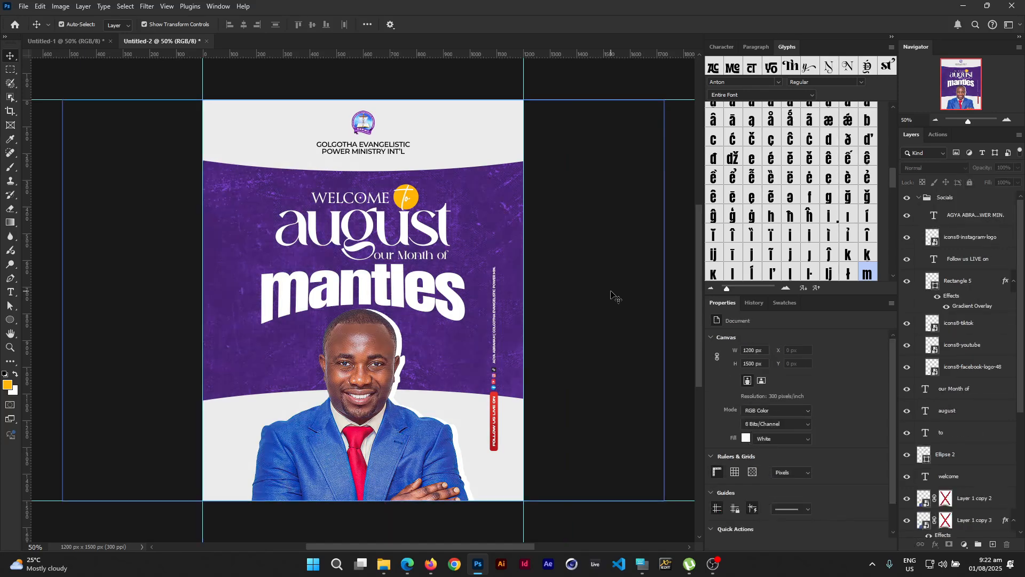
key("ctrl+shift+z")
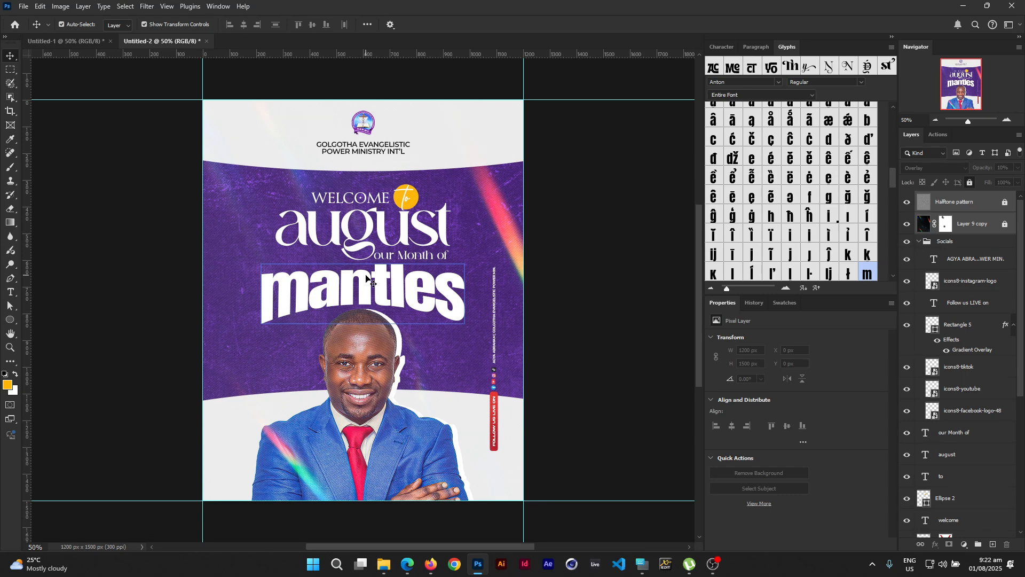
left_click(571, 199)
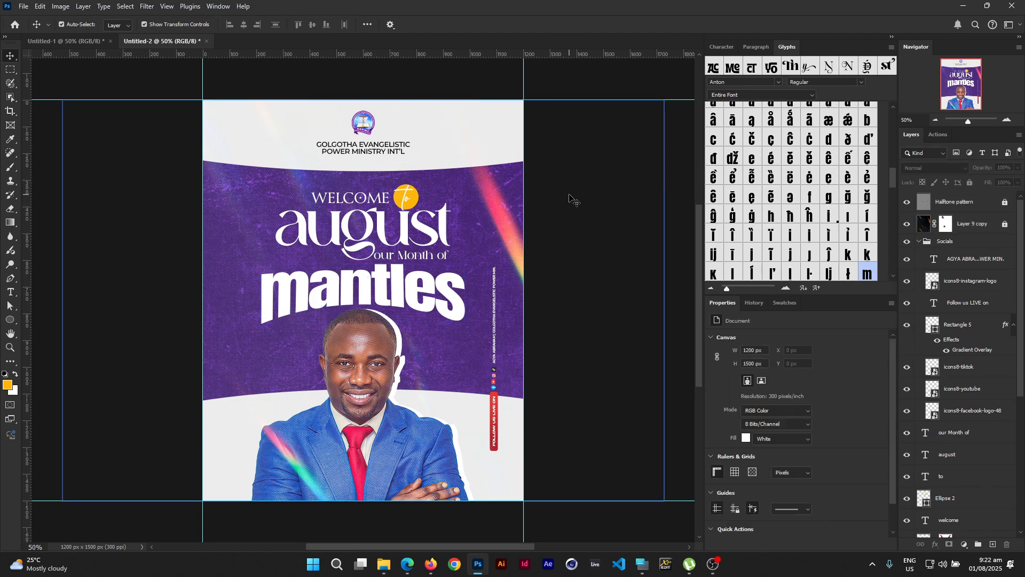